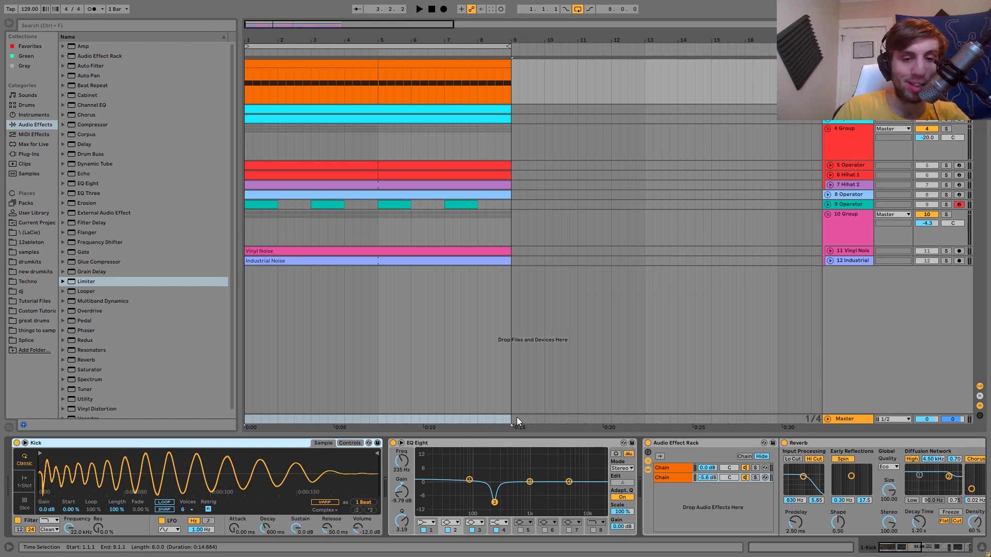
Bypass the kick's EQ Eight, Audio Effect Rack and Drum Buss, and play the loop to hear the dry kick.
key("space")
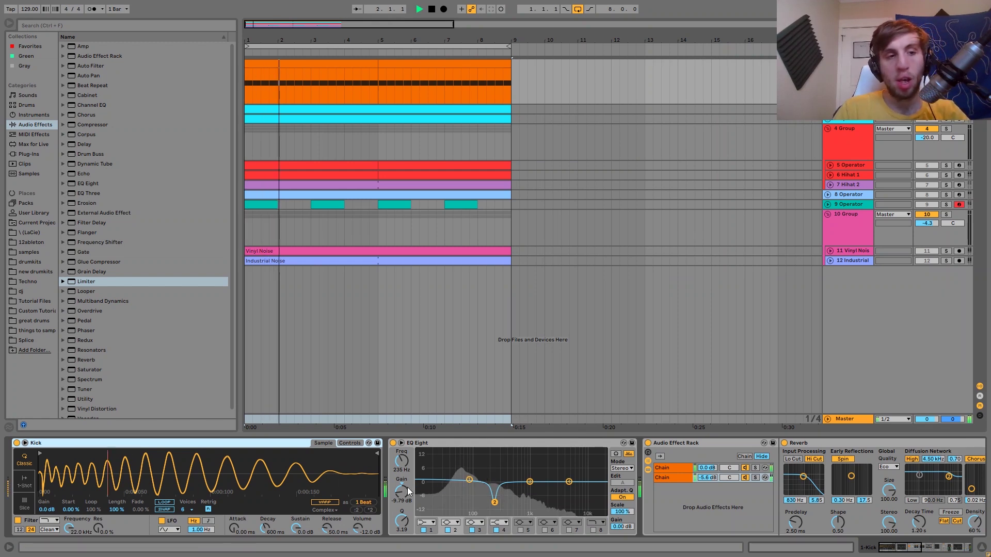
key("space")
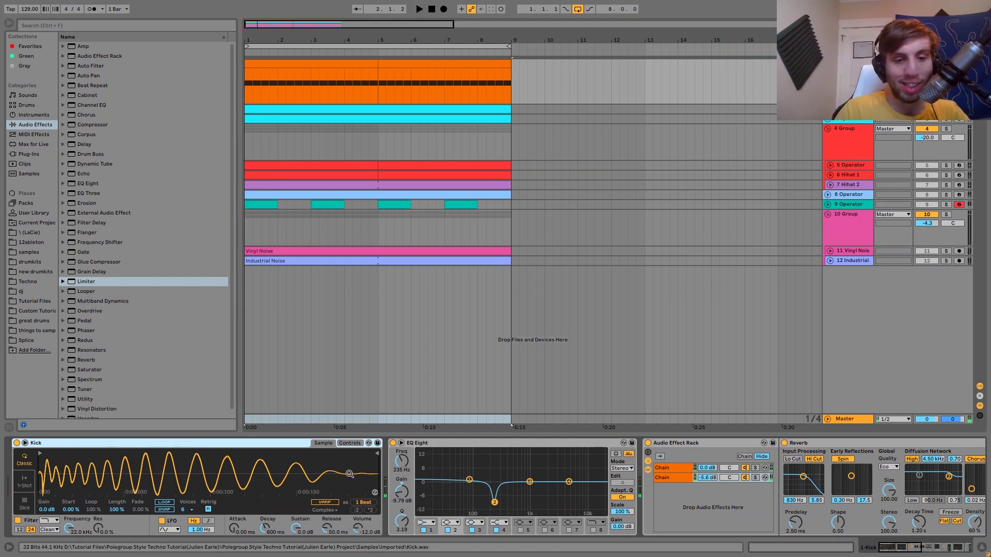
left_click(393, 443)
scroll(393, 443, "right", 5)
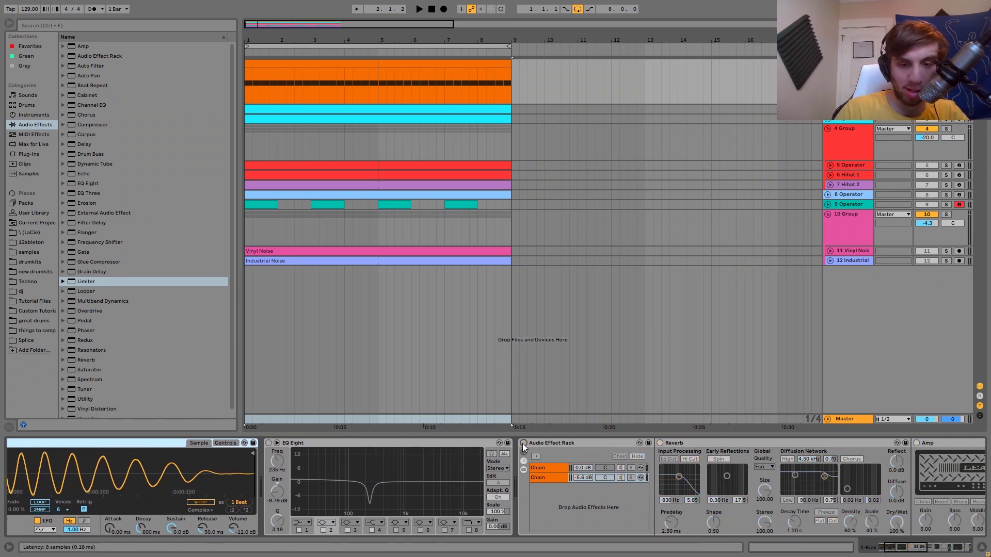
scroll(522, 444, "right", 10)
left_click(795, 443)
scroll(794, 442, "left", 10)
key("space")
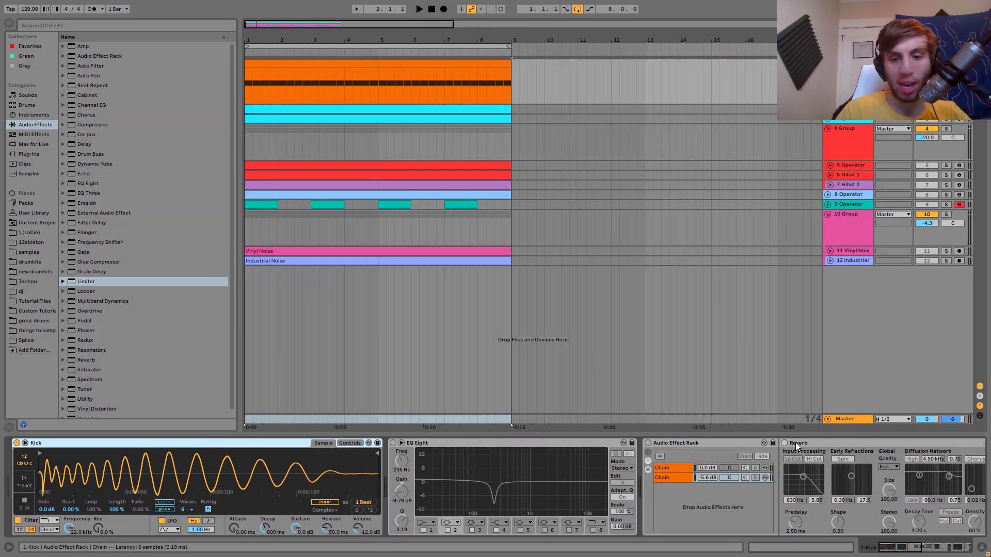
Undo the bypassing of the kick's devices and play the fully processed kick.
key("ctrl+z")
key("ctrl+z")
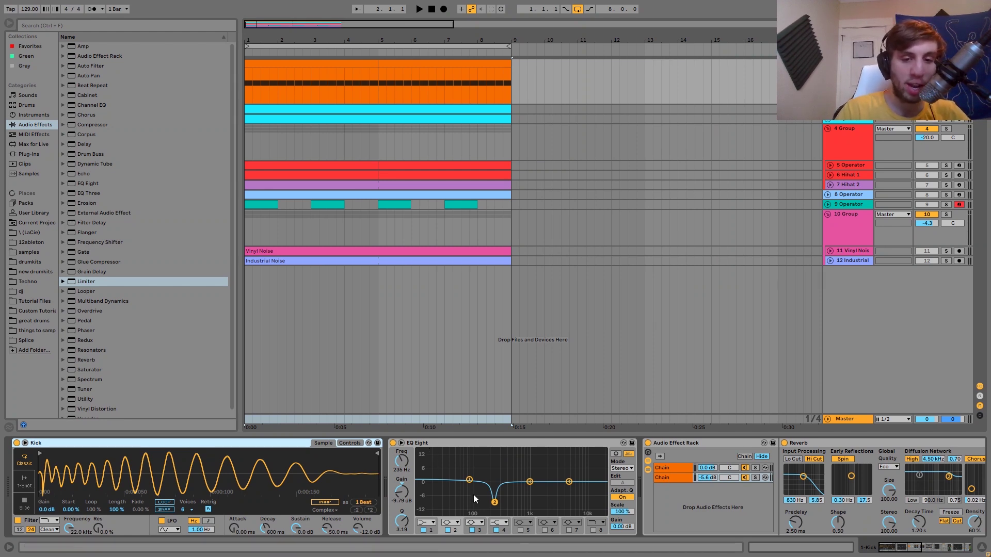
key("space")
key("space")
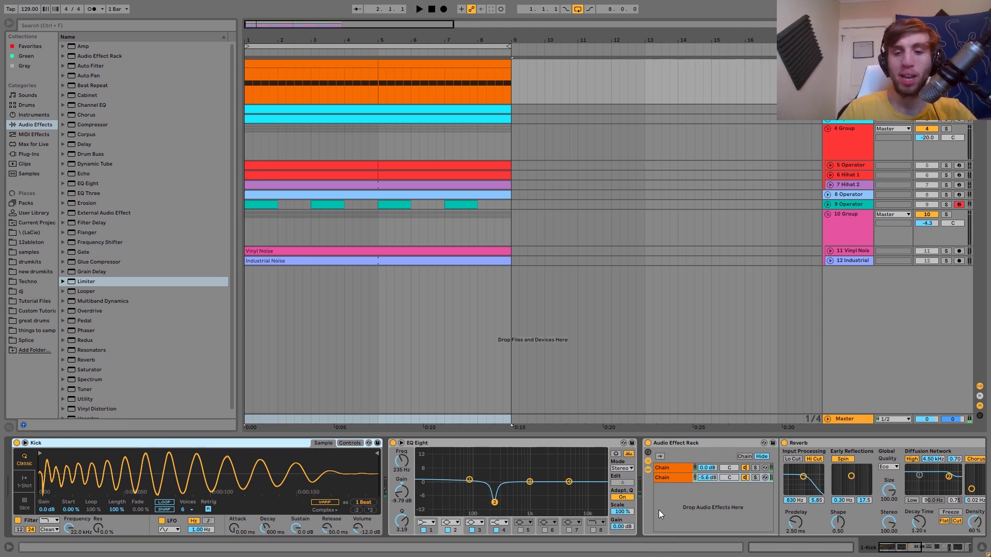
Show the rack's first chain during playback, then solo the second chain to hear it alone.
scroll(659, 512, "down", 5)
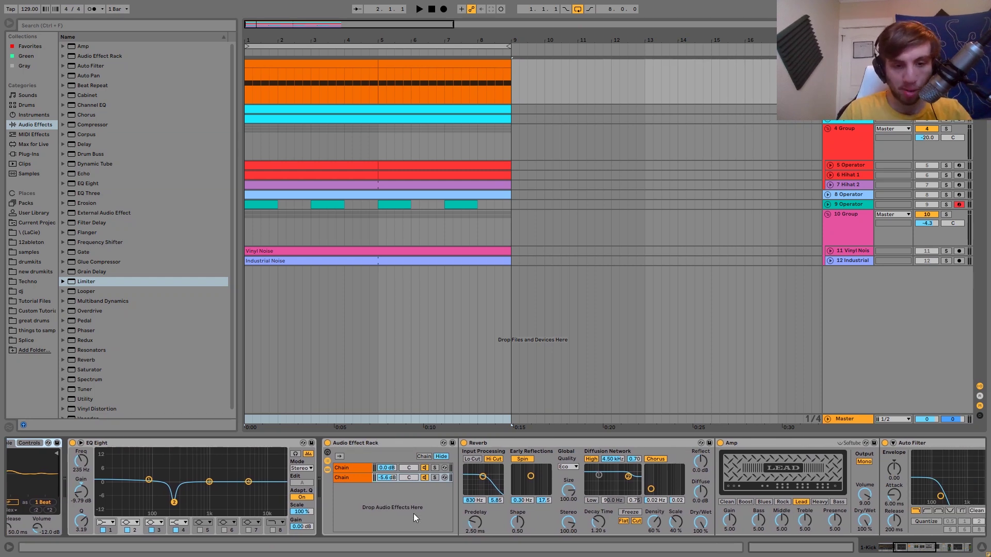
left_click(353, 467)
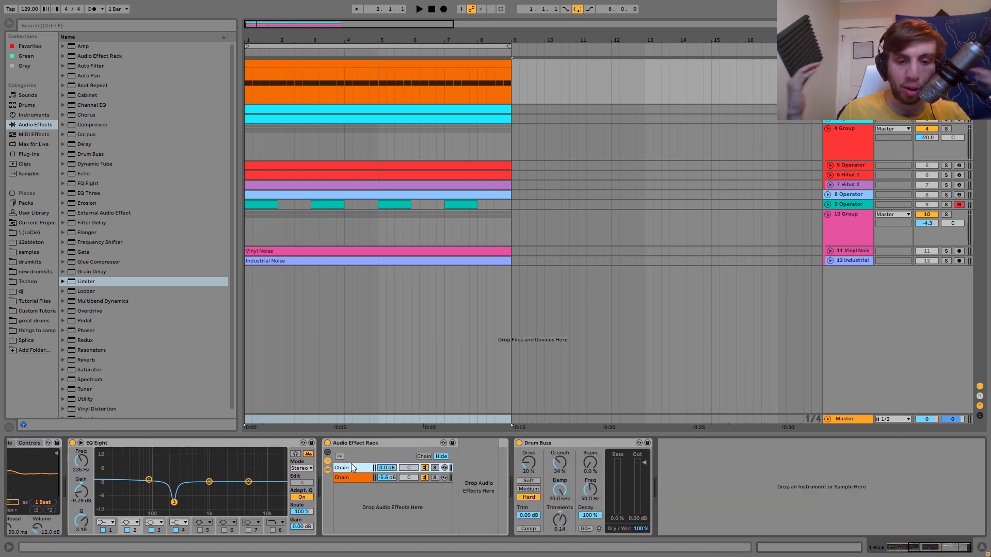
key("space")
left_click(436, 477)
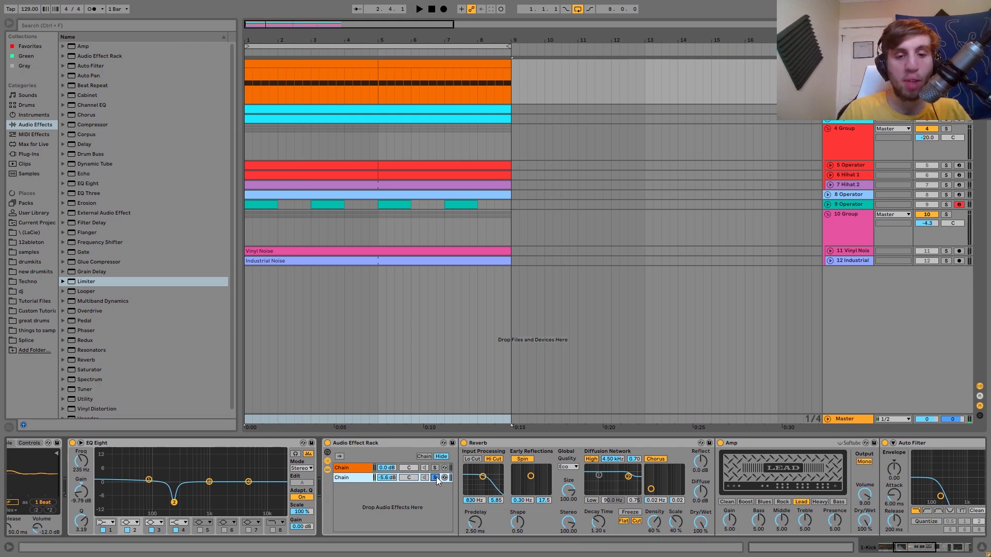
Switch the second chain's Auto Filter off and back on, playing the loop to compare the sound.
scroll(436, 477, "right", 3)
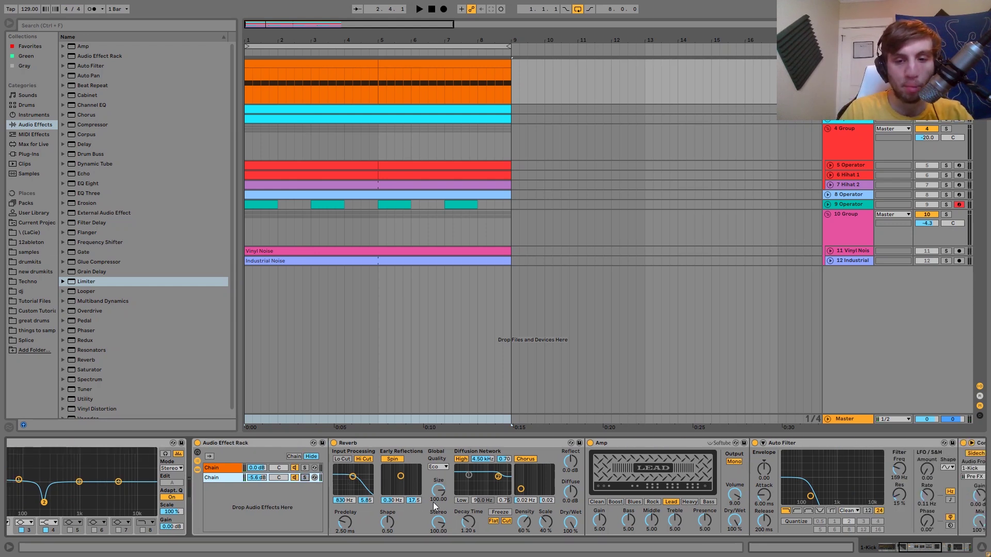
scroll(459, 510, "right", 4)
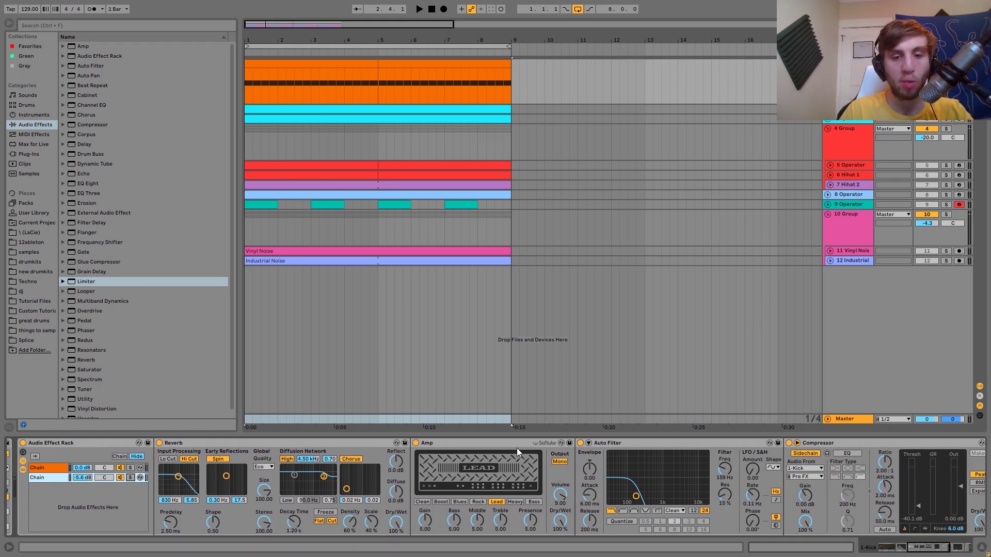
left_click(516, 447)
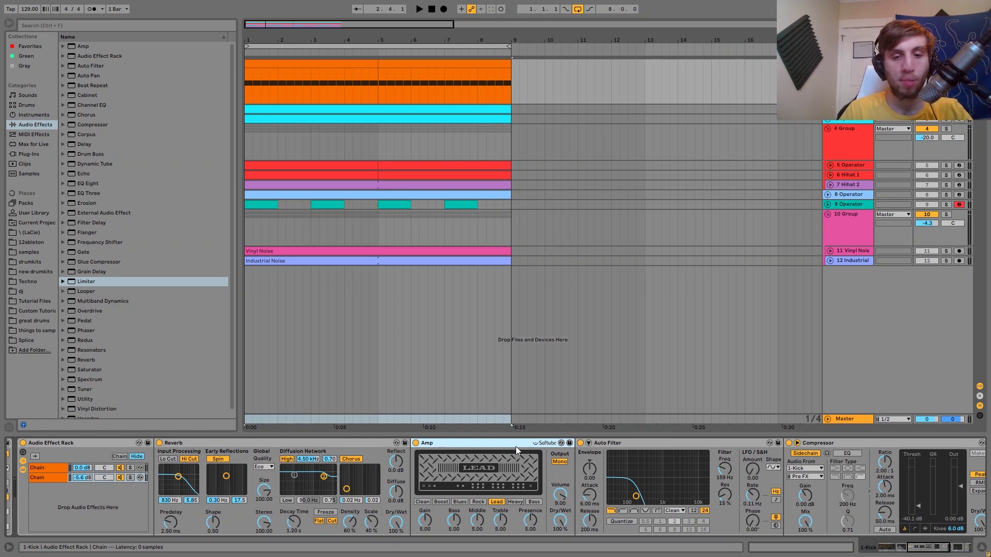
left_click(580, 443)
key("space")
left_click(580, 443)
key("space")
key("space")
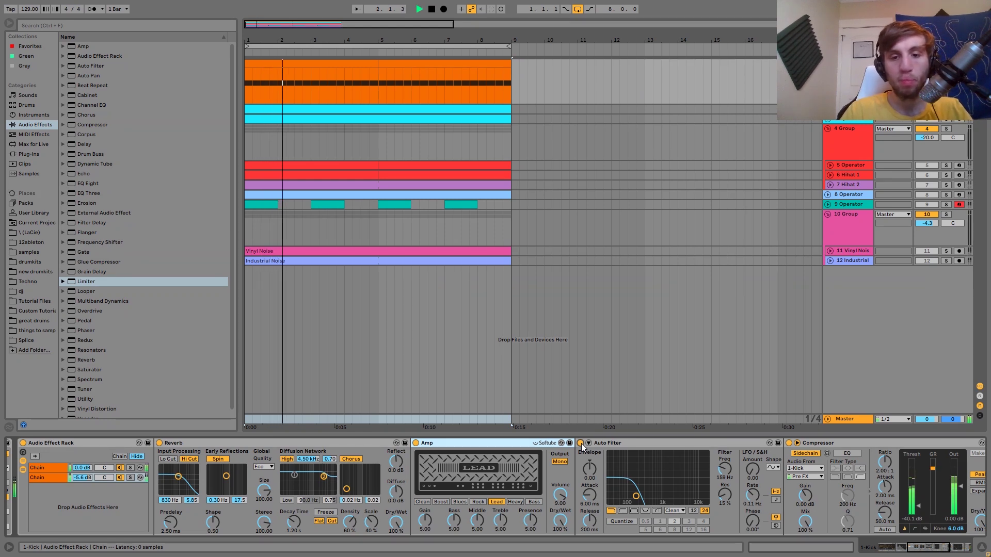
key("space")
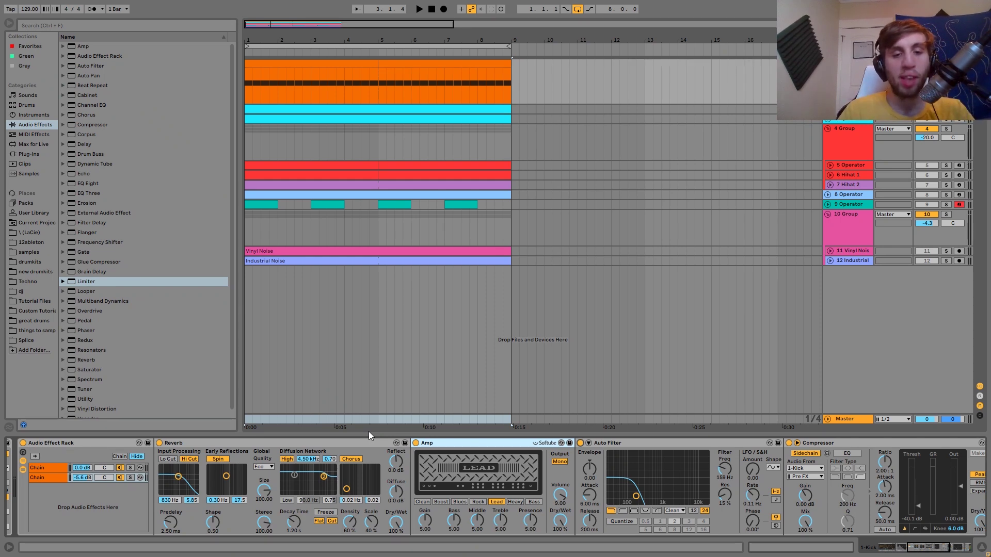
Solo the rack's second chain and play the reverb rumble on its own.
left_click(163, 492)
key("space")
left_click(130, 478)
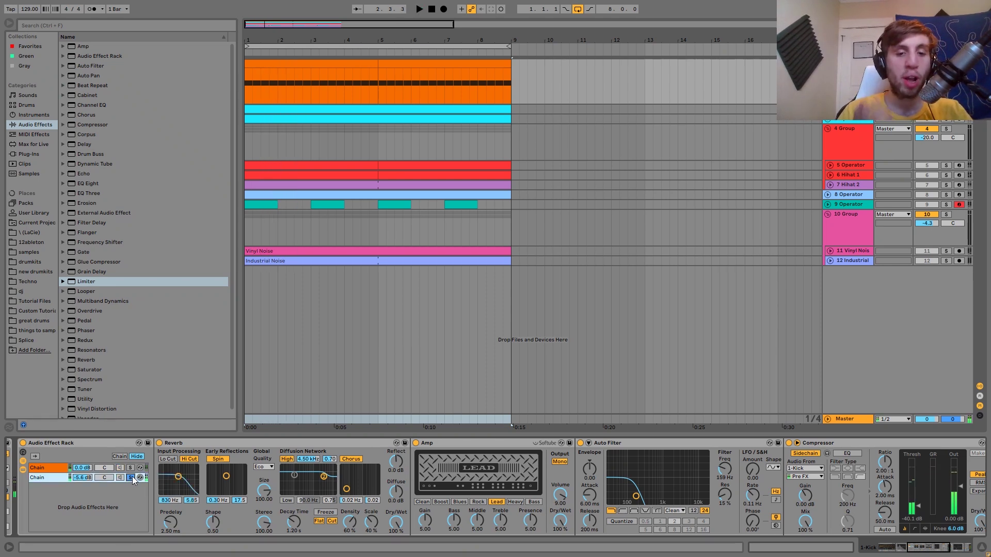
key("space")
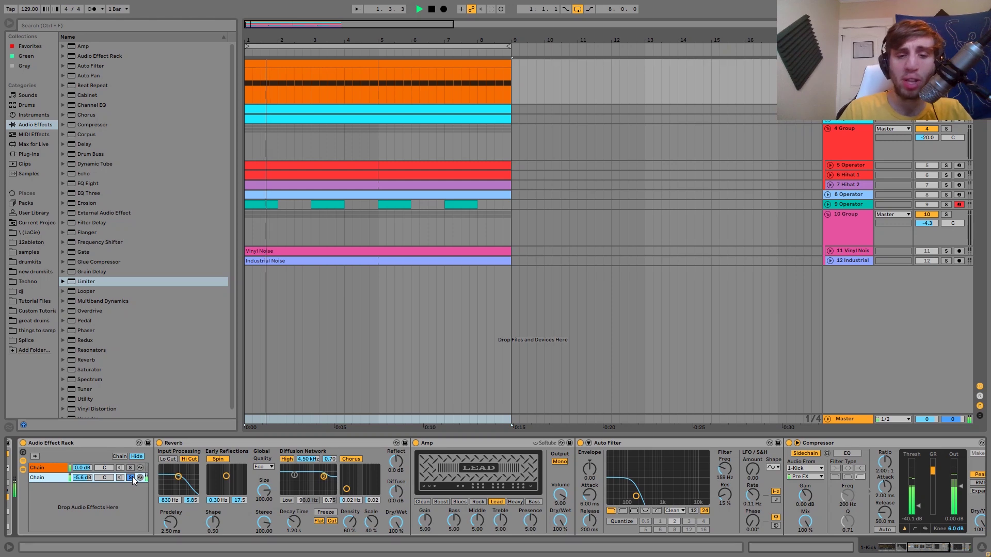
key("space")
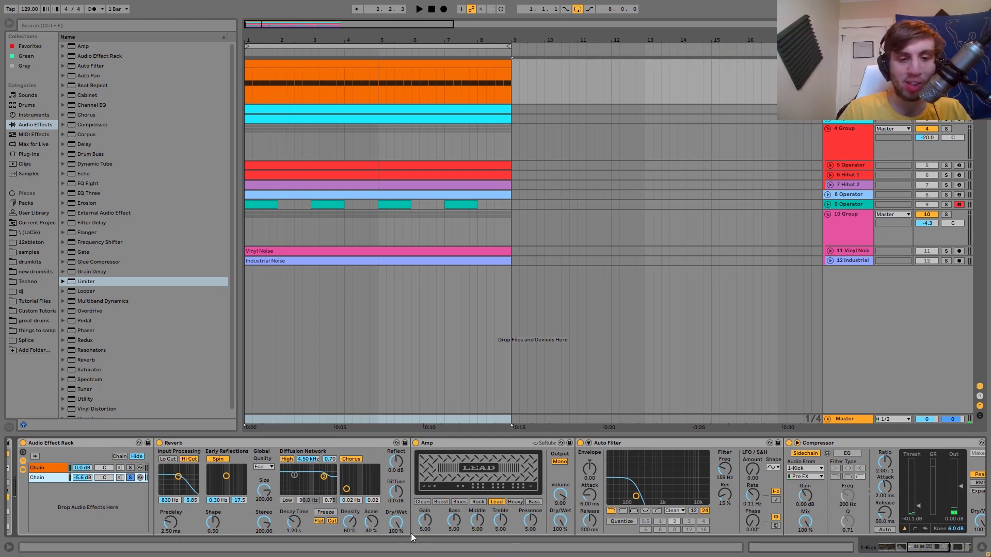
Play the soloed chain and examine how the sidechained Compressor reacts to the kick.
scroll(405, 502, "right", 5)
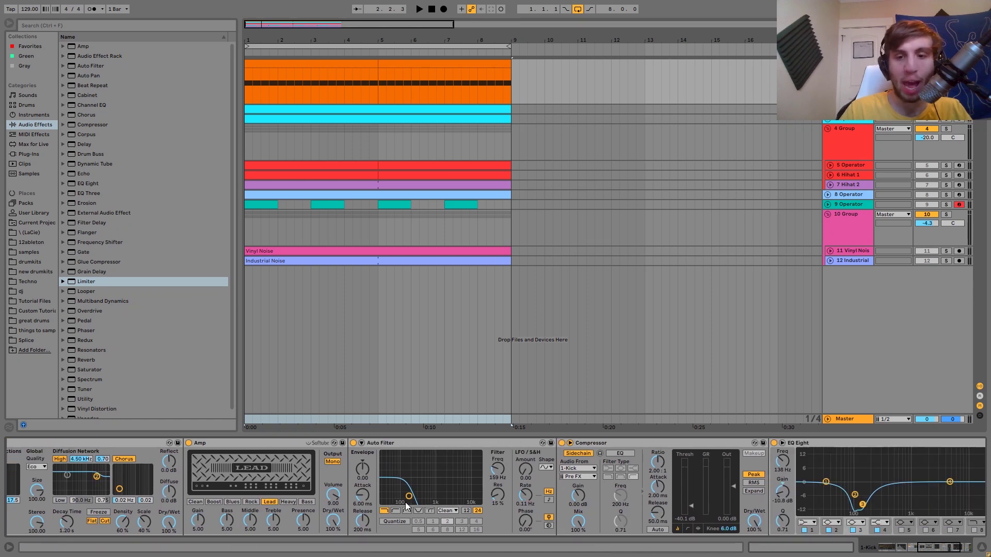
scroll(404, 503, "right", 5)
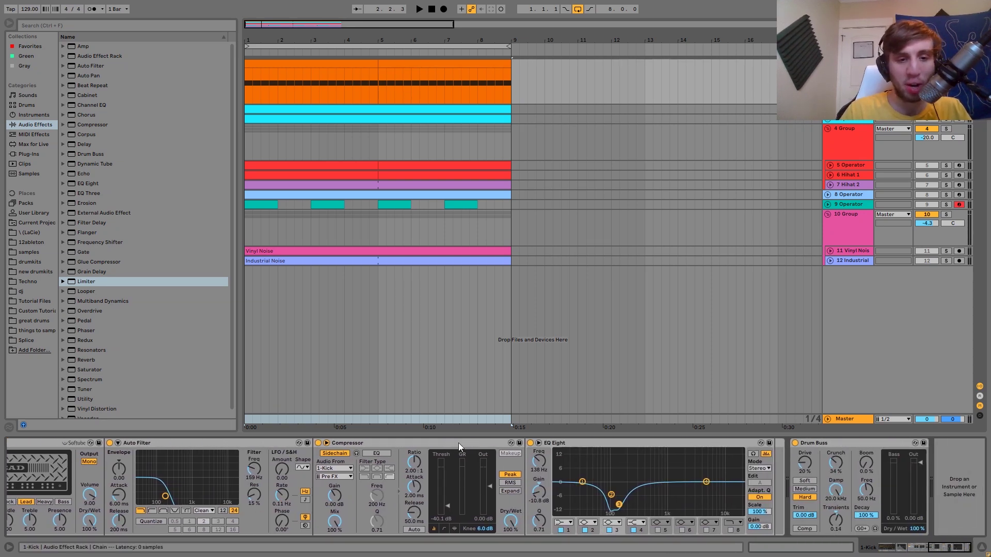
key("space")
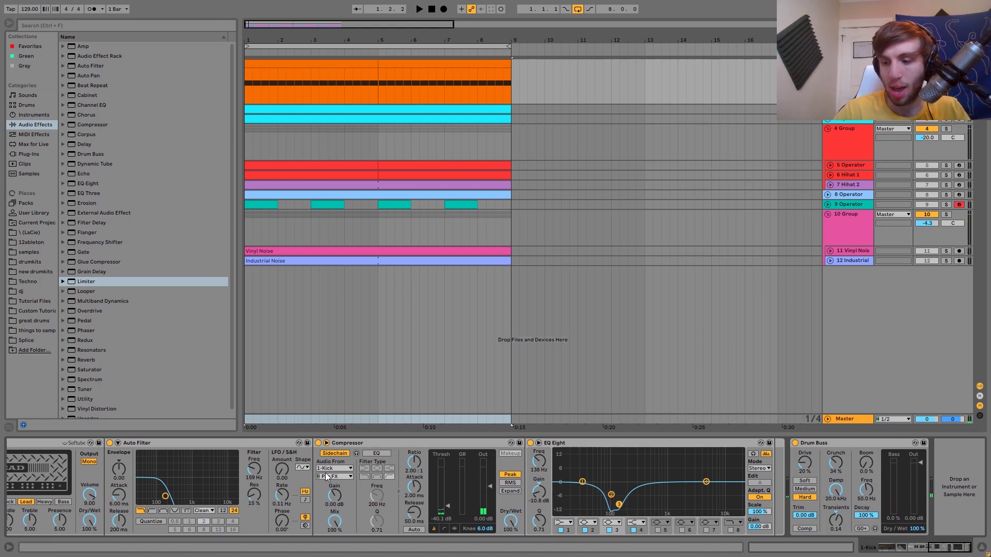
key("space")
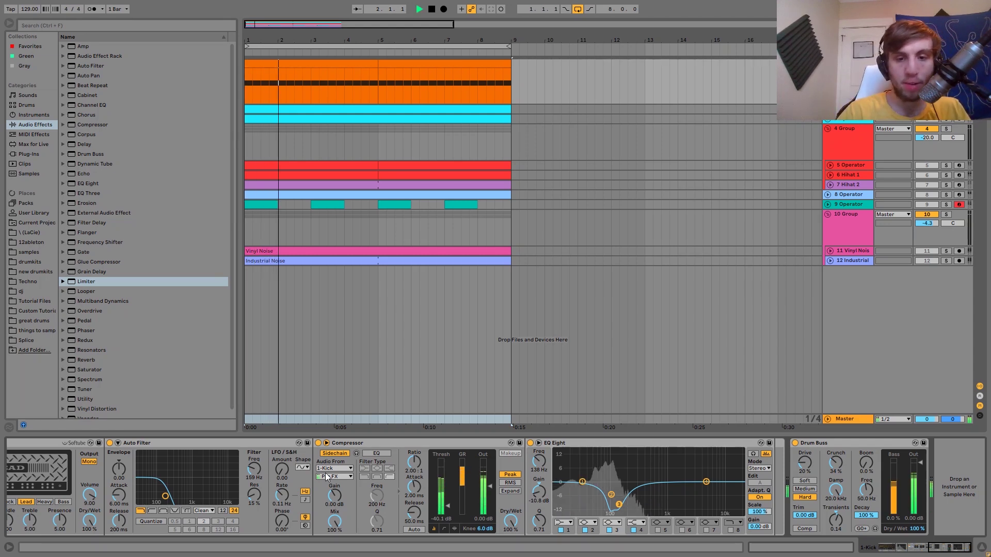
key("space")
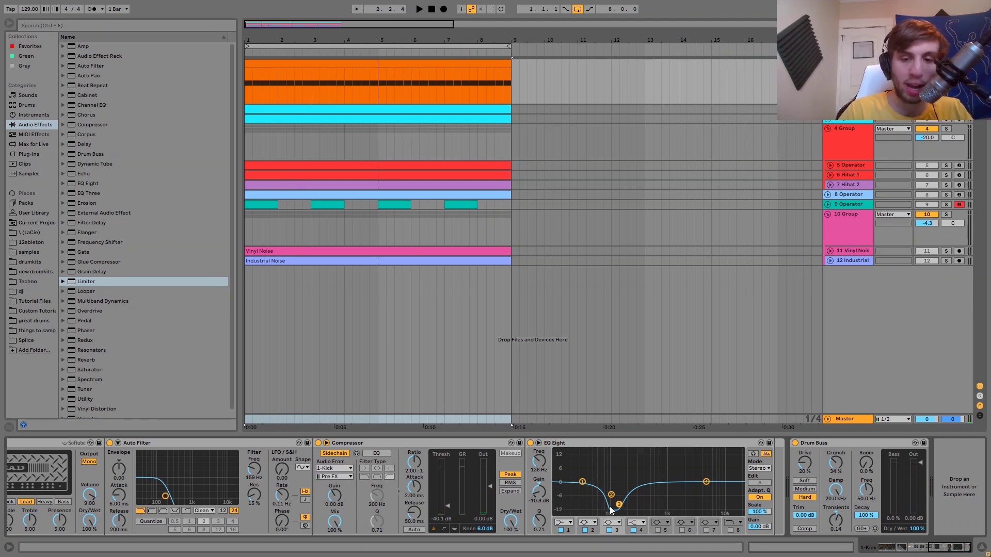
Play the soloed chain and examine the EQ Eight's low-frequency cut against its spectrum.
key("space")
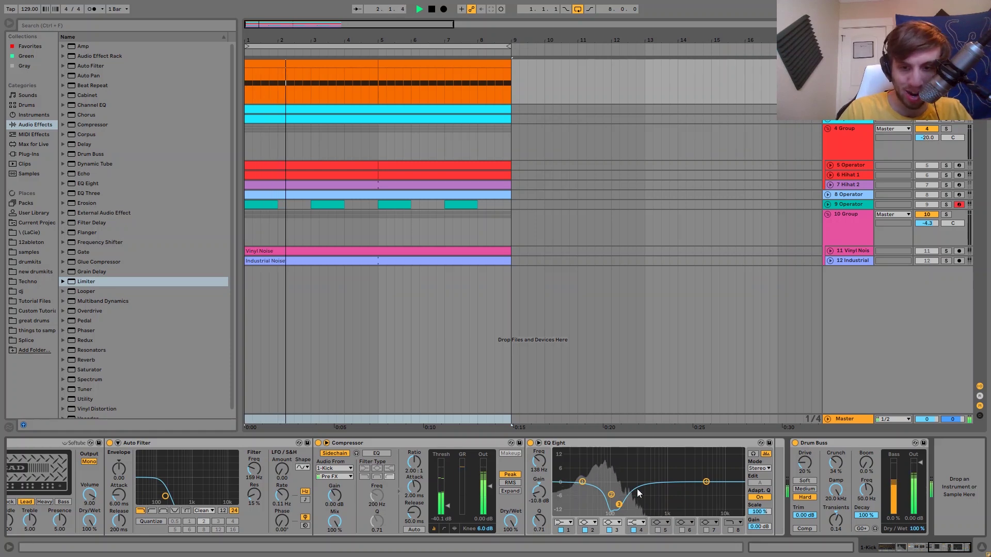
key("space")
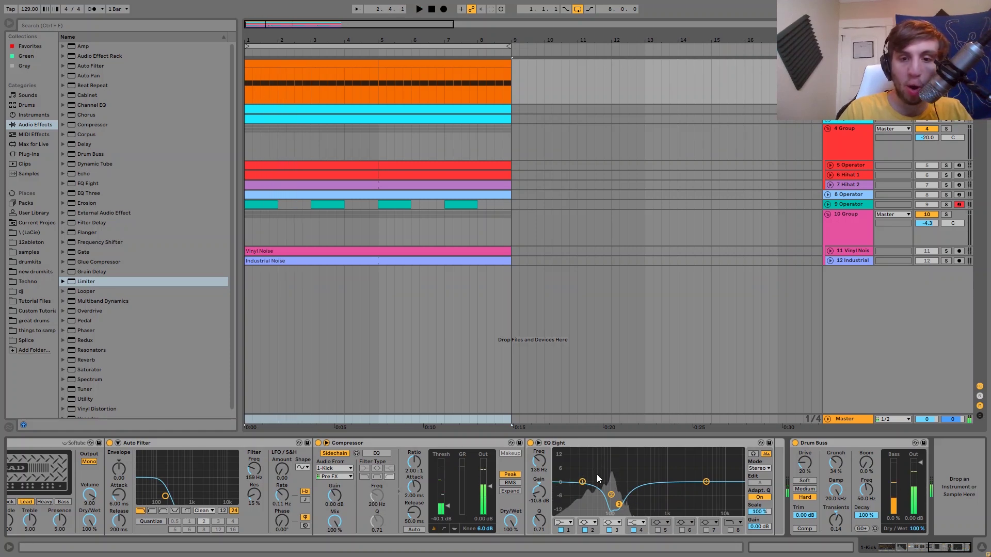
key("space")
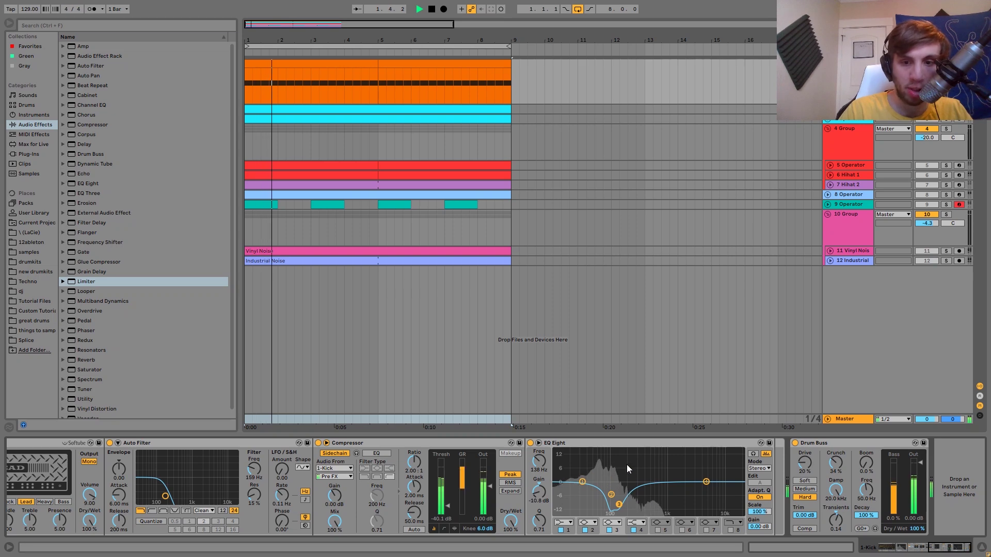
key("space")
Review the second chain's devices from Reverb through EQ Eight while the loop plays.
scroll(630, 477, "up", 10)
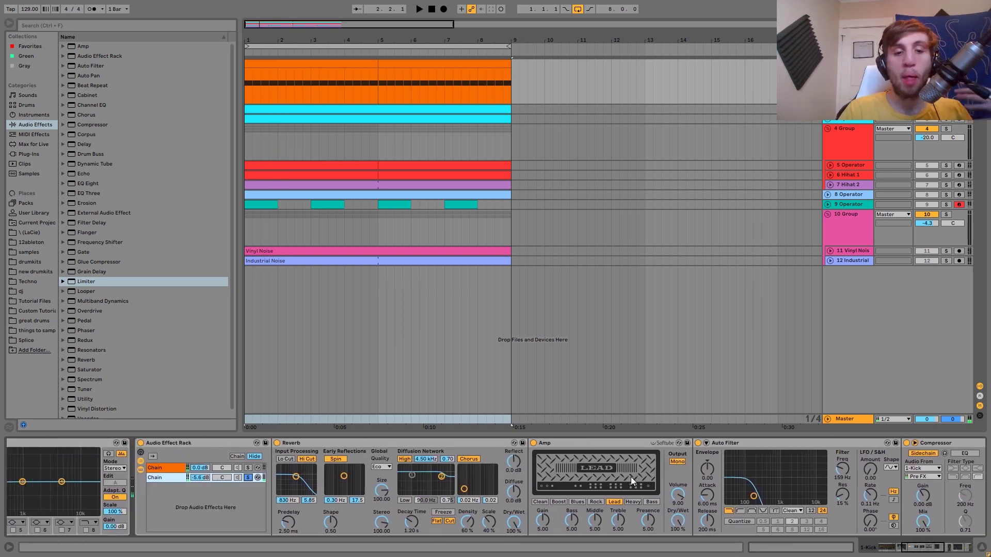
scroll(748, 493, "down", 10)
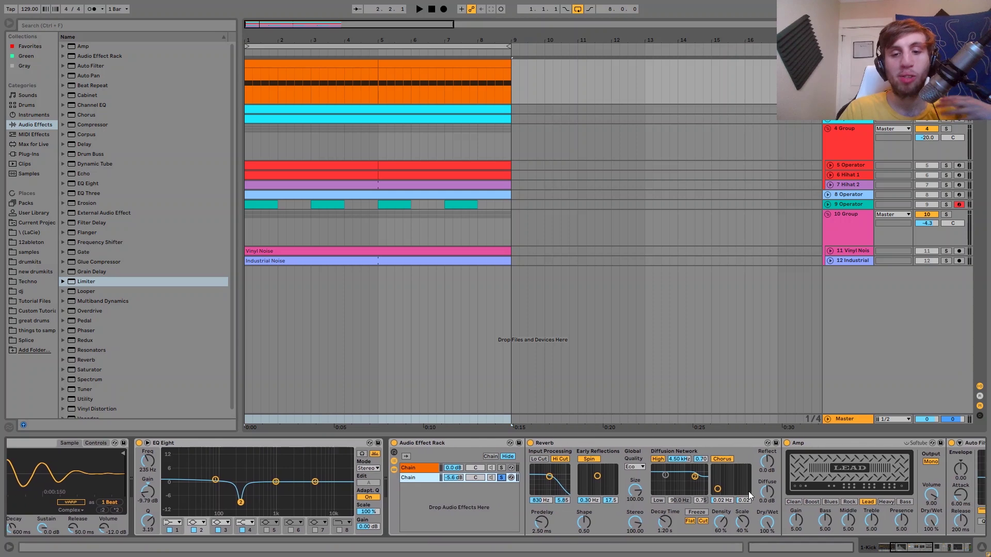
scroll(748, 494, "down", 3)
key("space")
scroll(748, 495, "up", 5)
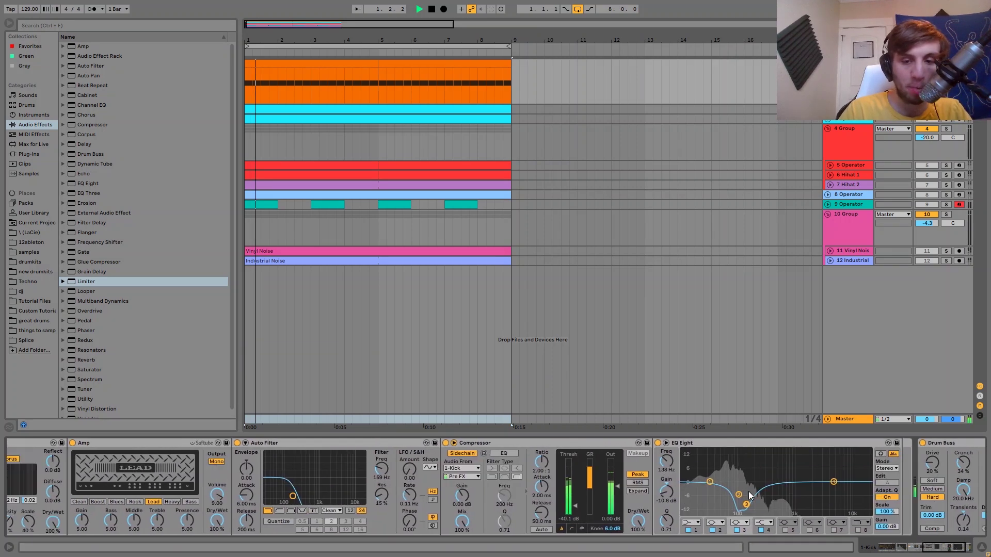
scroll(748, 491, "up", 3)
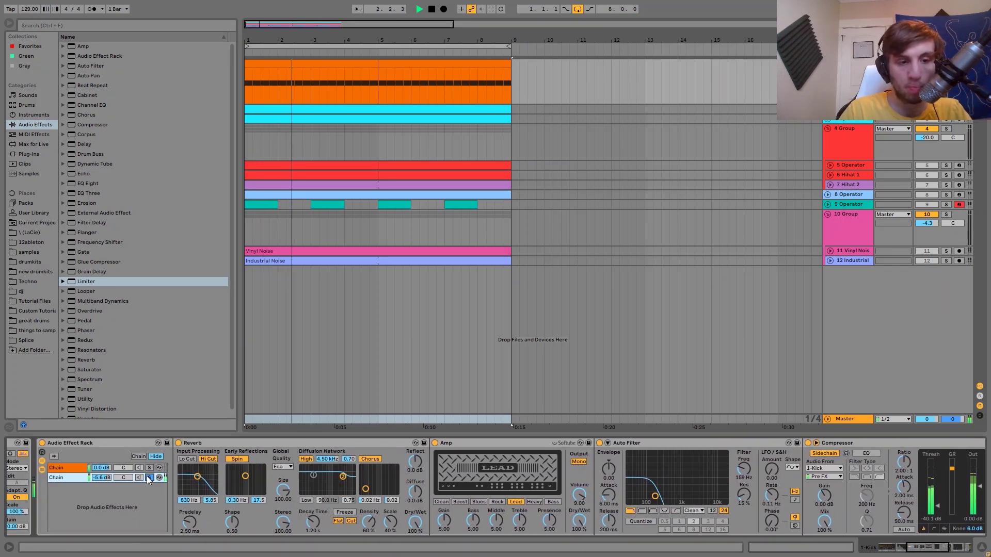
scroll(202, 485, "down", 8)
key("space")
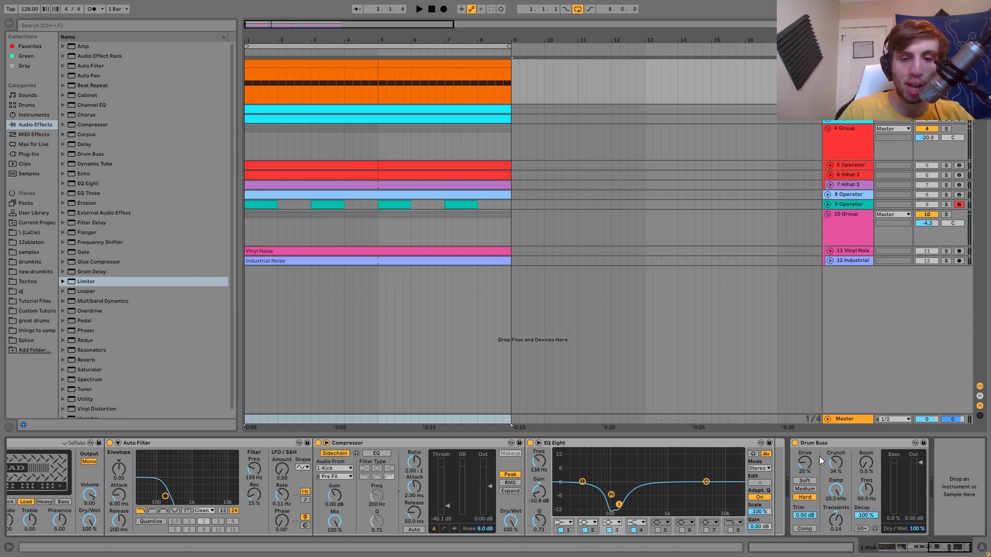
Compare the kick with the final Drum Buss active, bypassed and re-enabled by playing the loop each time.
key("space")
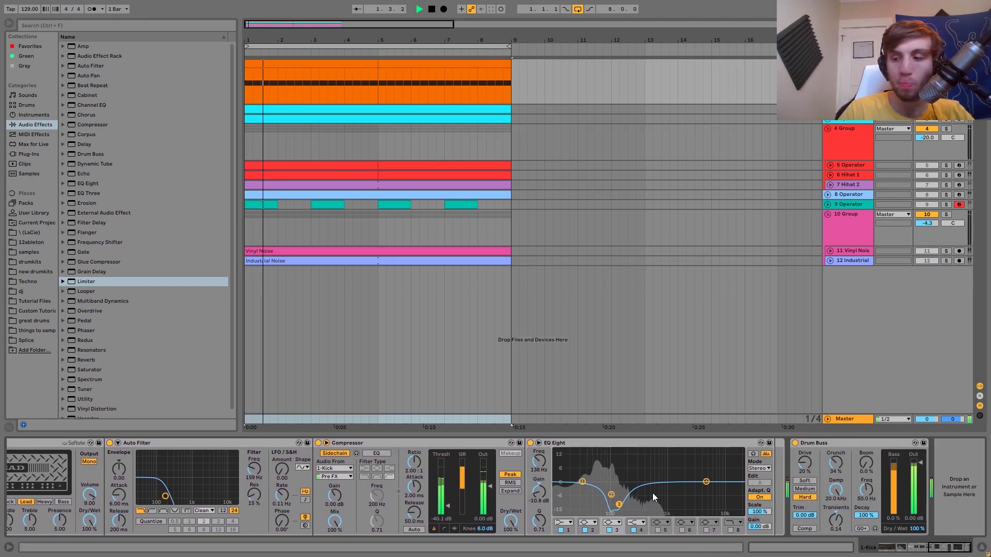
key("space")
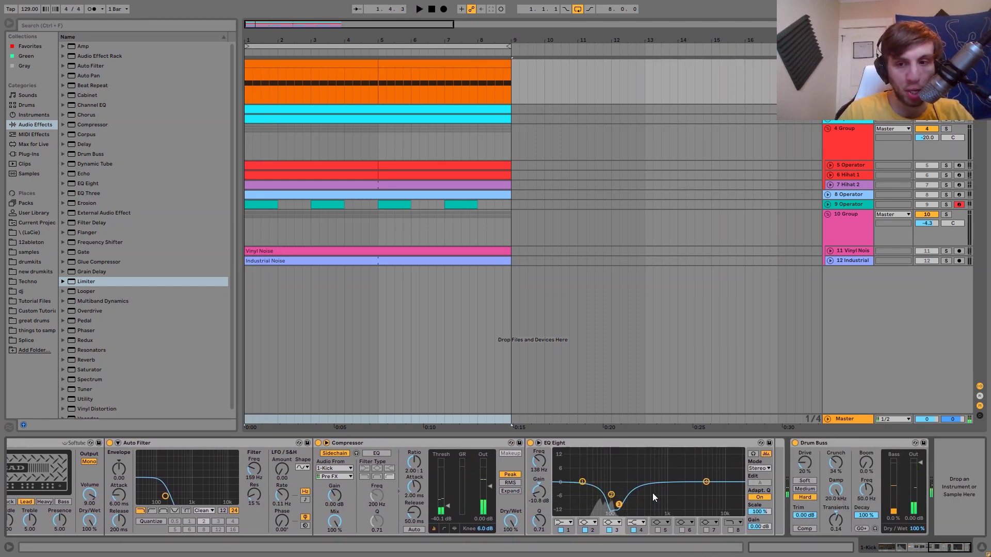
left_click(794, 442)
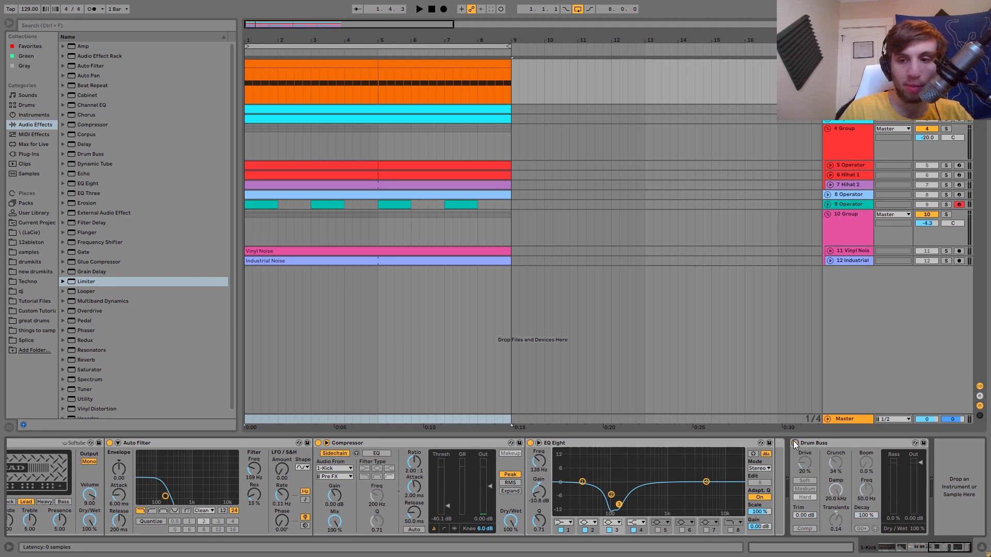
key("space")
left_click(795, 443)
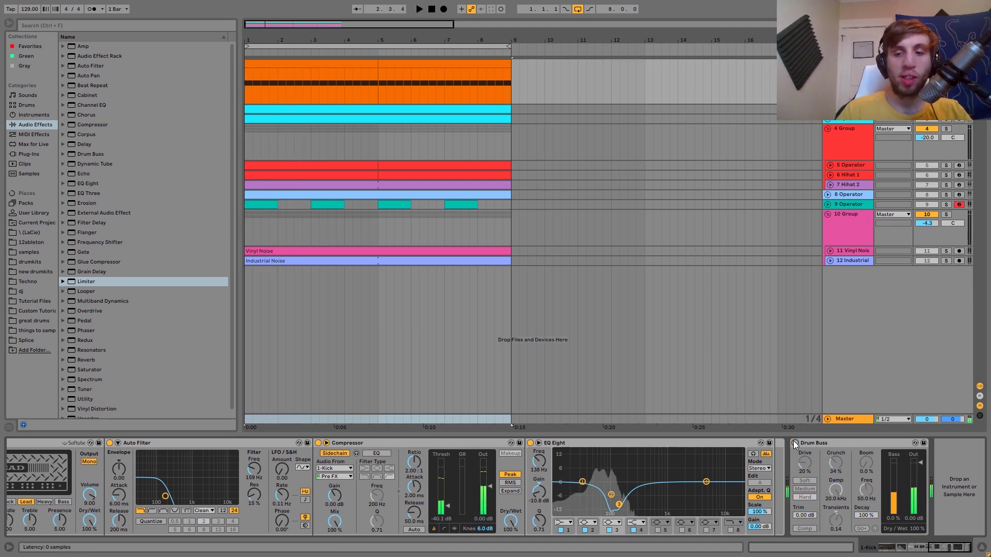
key("space")
key("space")
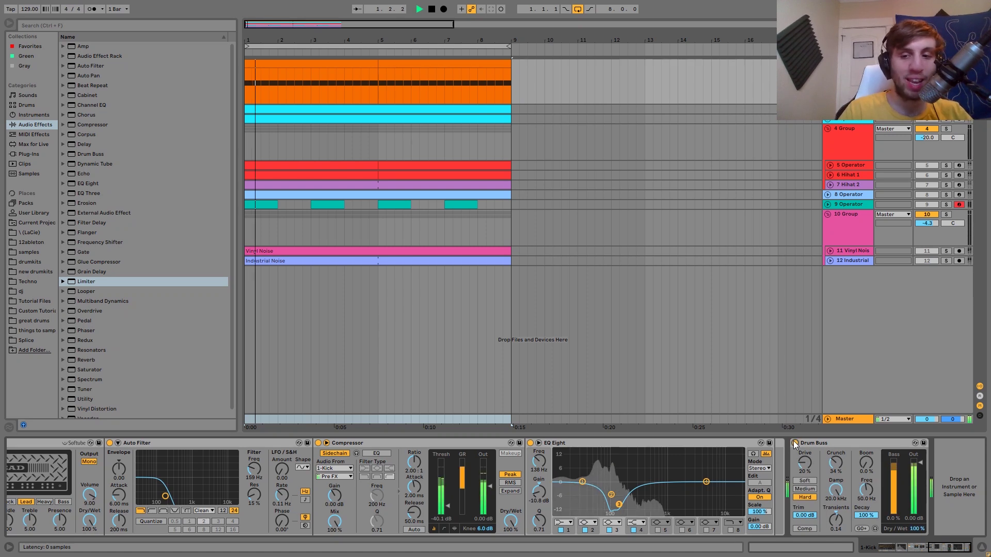
Replay the kick loop briefly with the final Drum Buss active.
key("space")
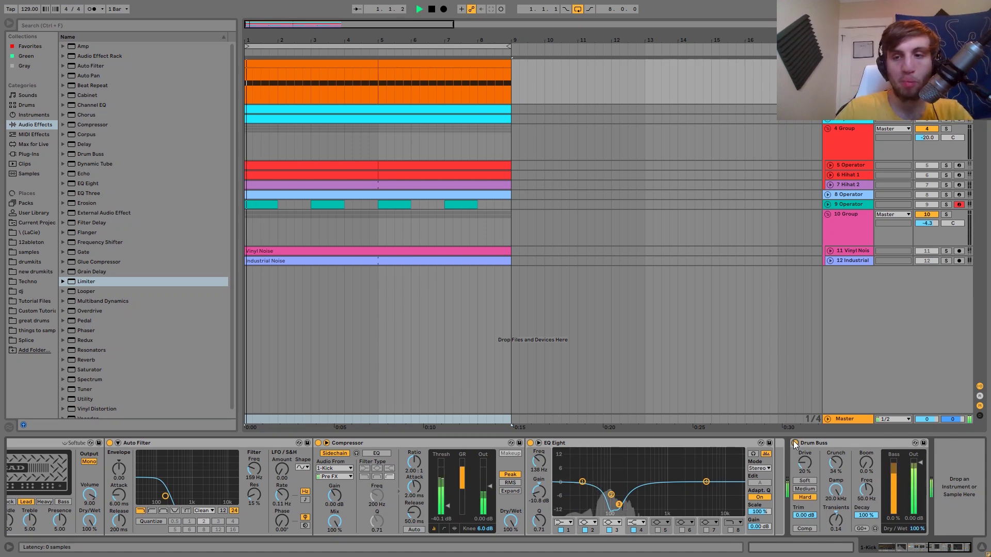
key("space")
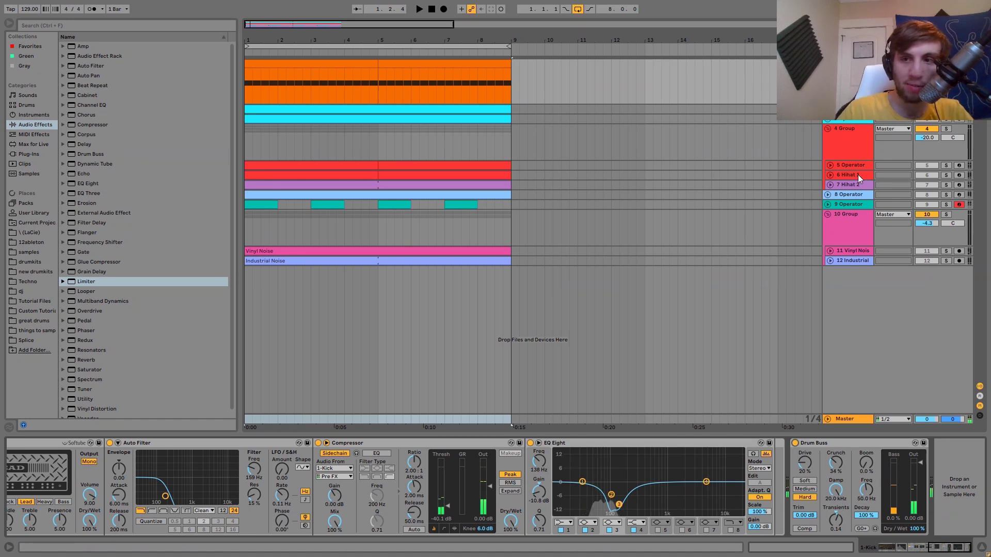
Unfold the 2 Operator track, show its device chain and play its loop.
left_click(847, 110)
left_click(827, 110)
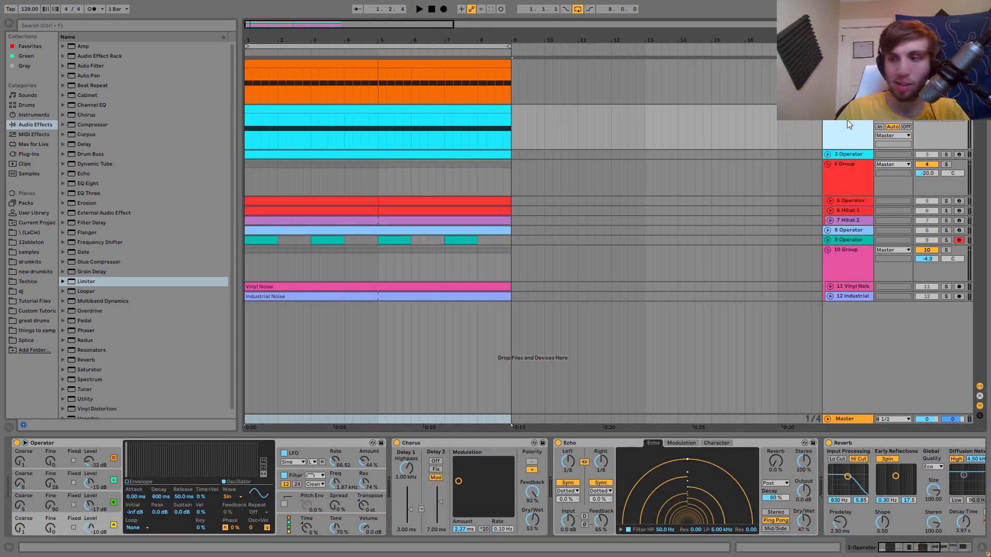
key("space")
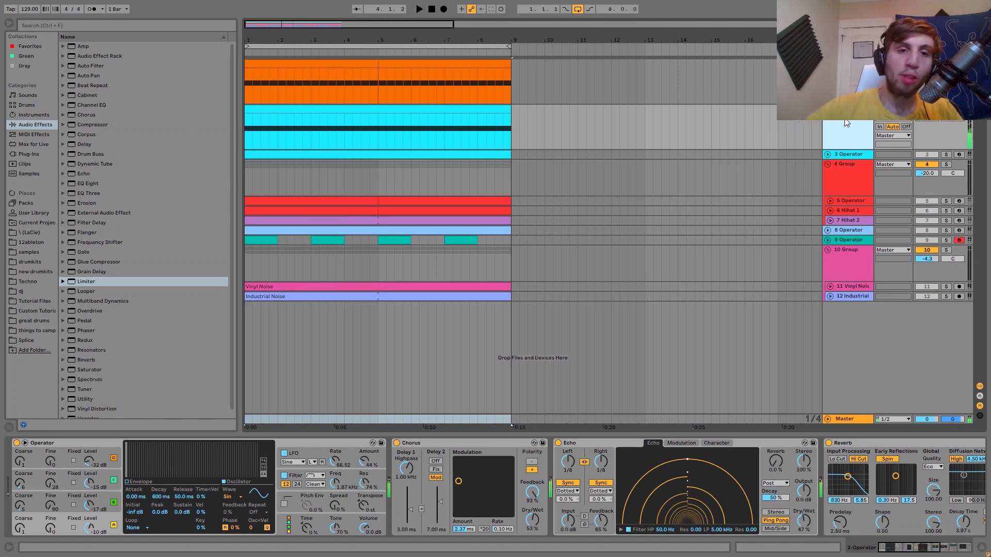
key("space")
Inspect the notes in the 2 Operator track's MIDI clip, and return to the track's device chain.
double_click(395, 120)
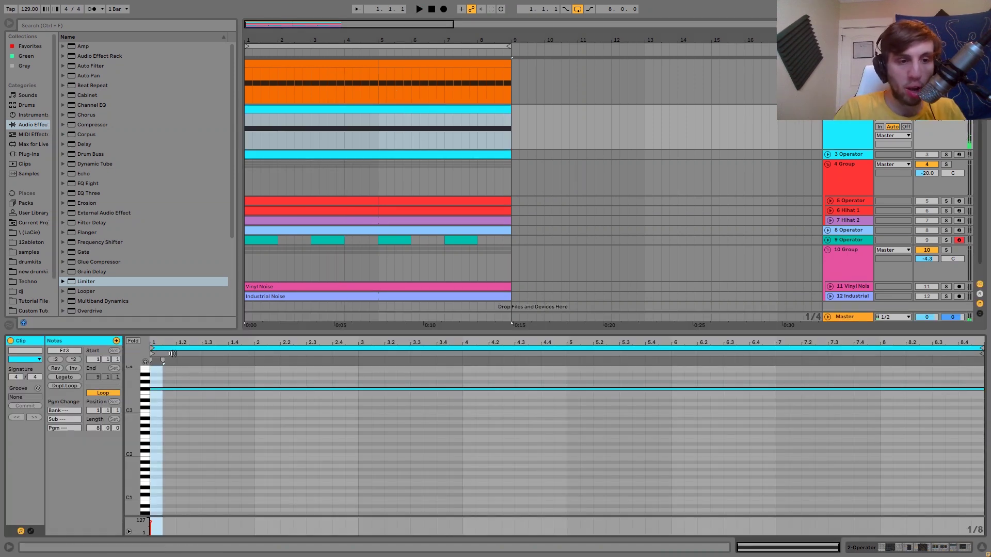
right_click(851, 132)
left_click(844, 135)
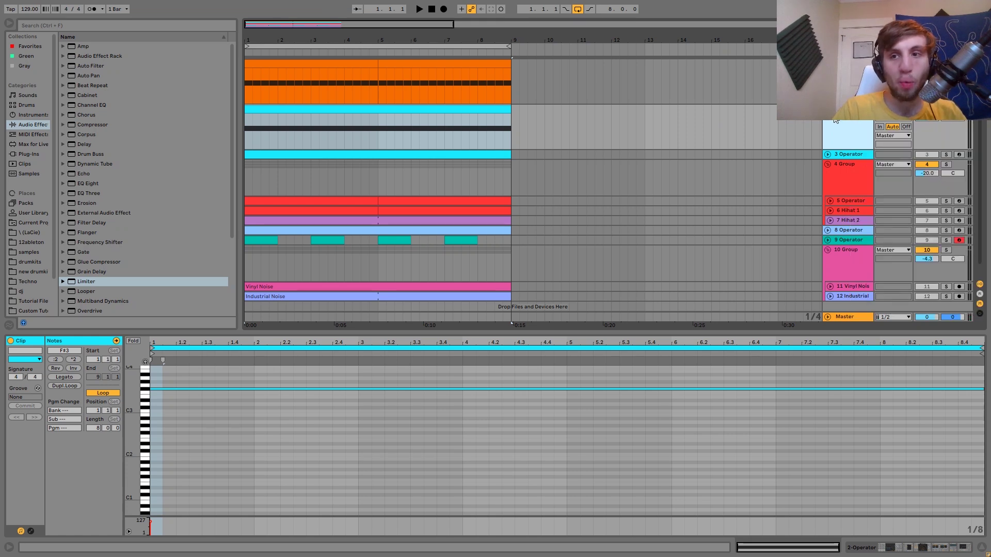
key("shift+Tab")
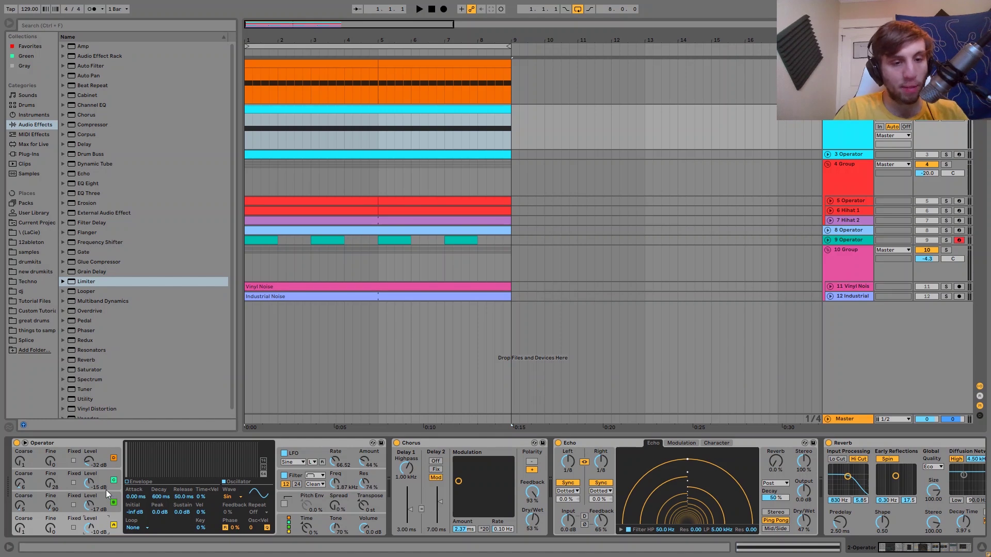
Examine the coarse, fine and level settings of Operator's oscillators D, B and C while repeatedly playing the loop.
left_click(98, 450)
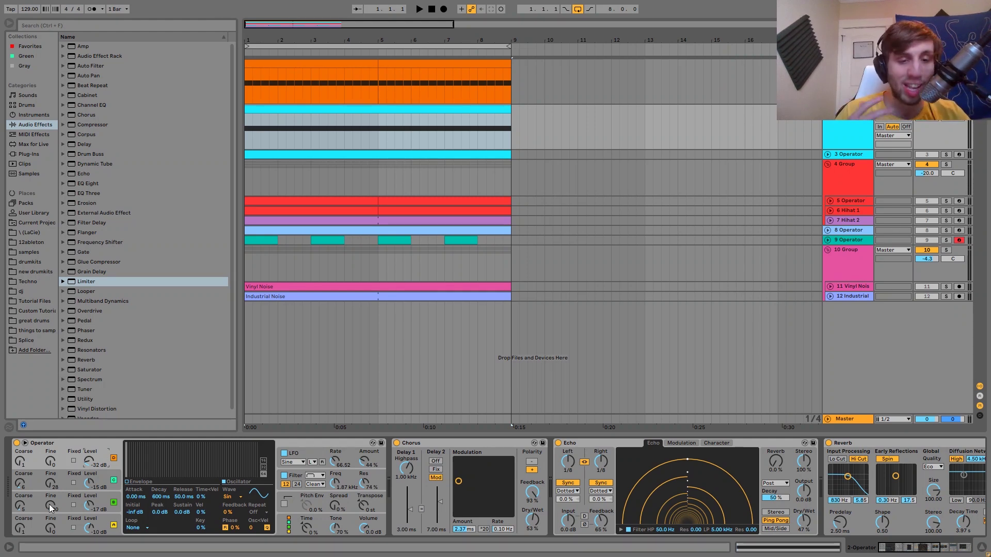
key("space")
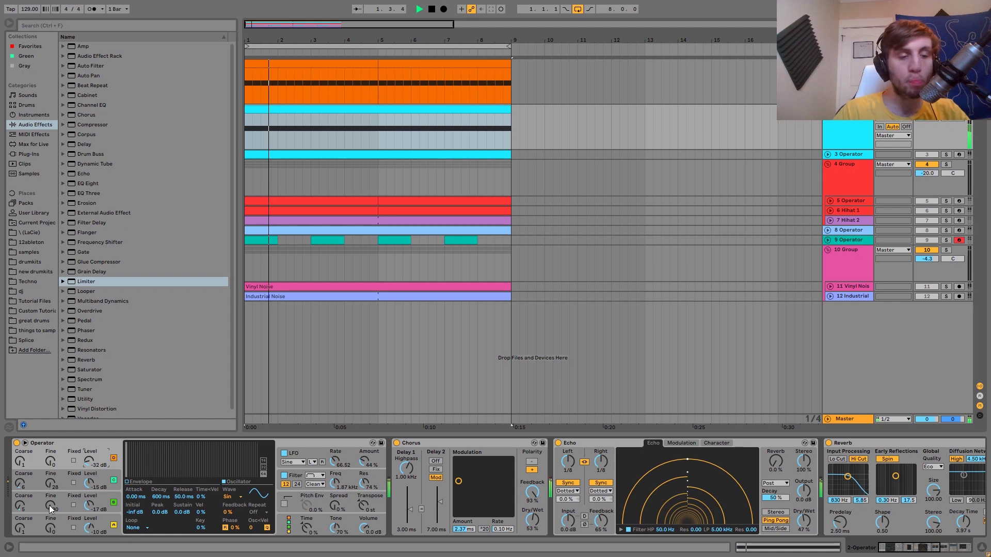
left_click(50, 507)
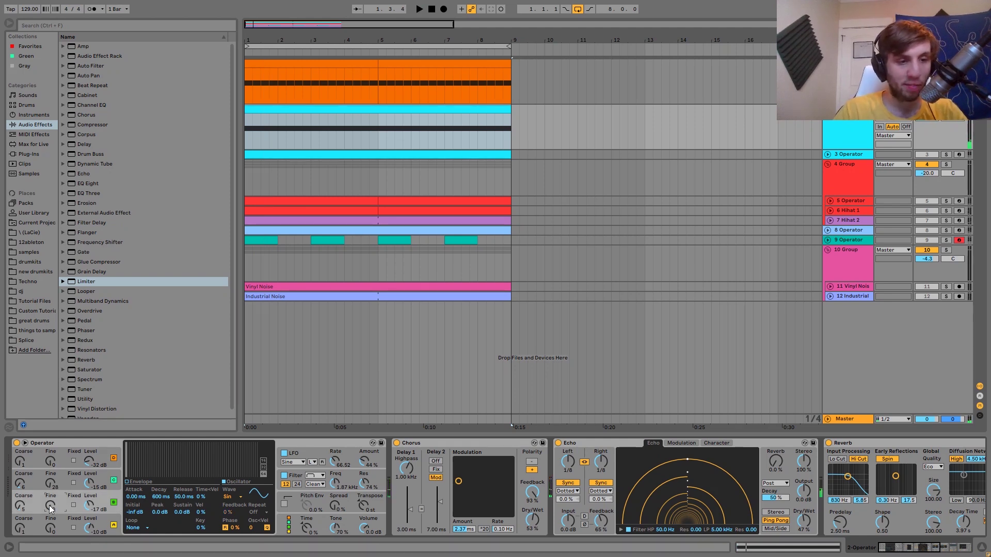
left_click(54, 482)
key("space")
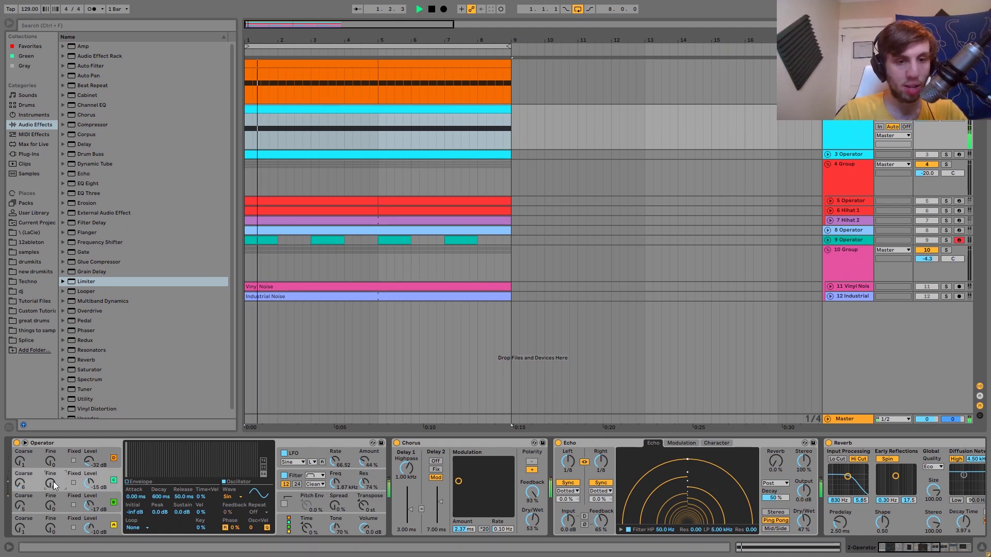
key("space")
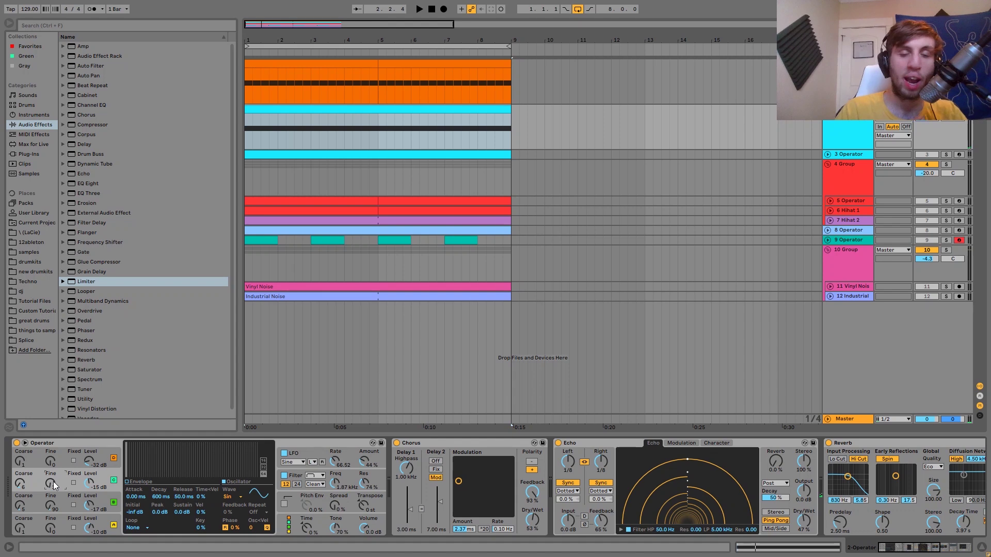
key("space")
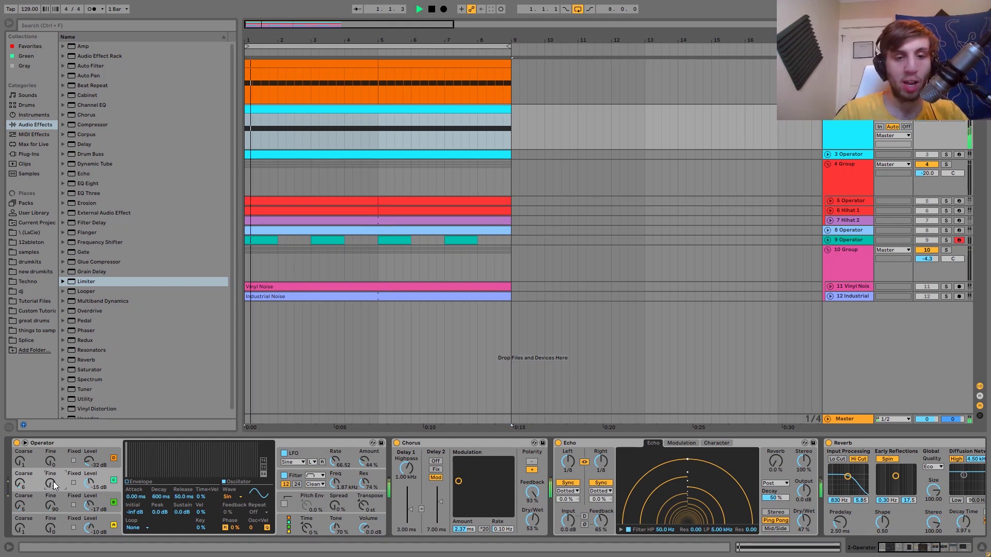
key("space")
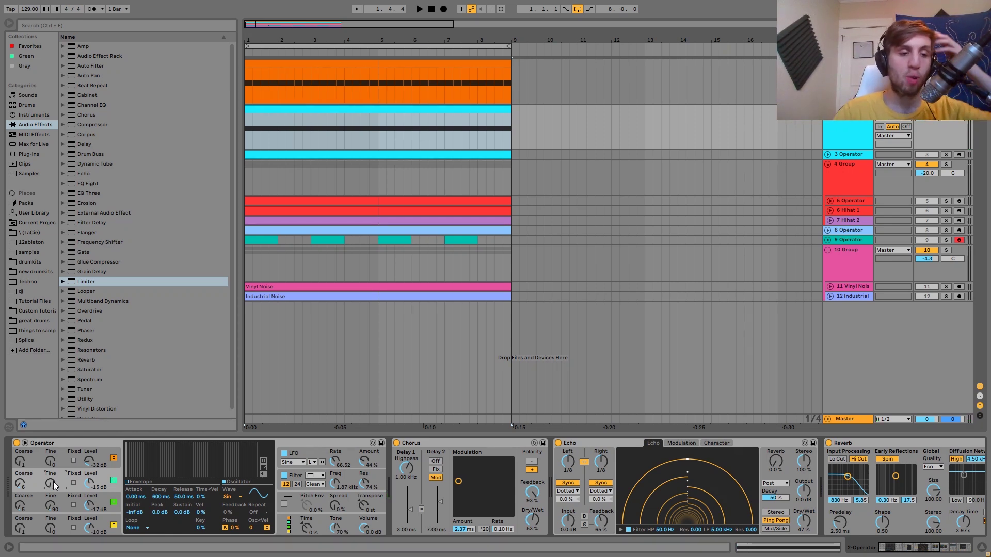
key("space")
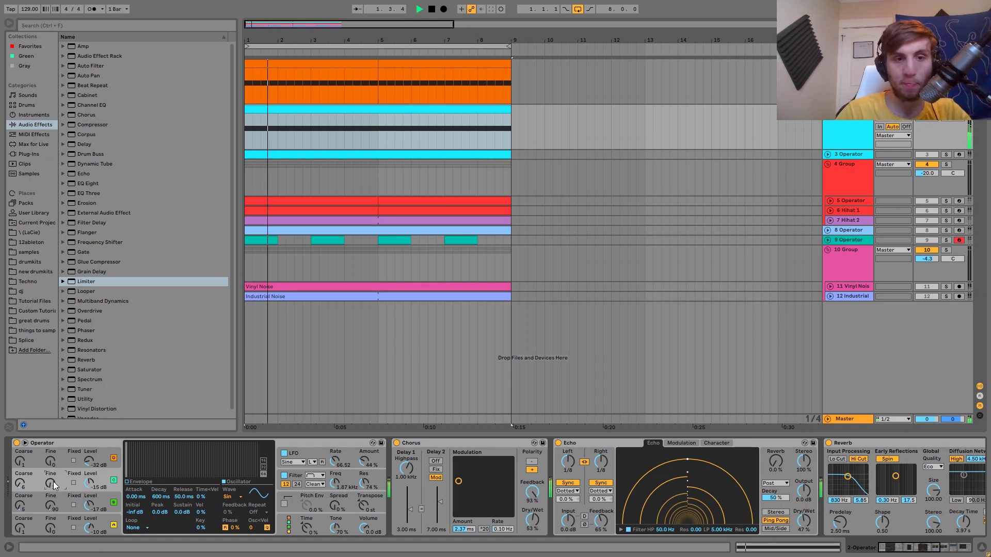
key("space")
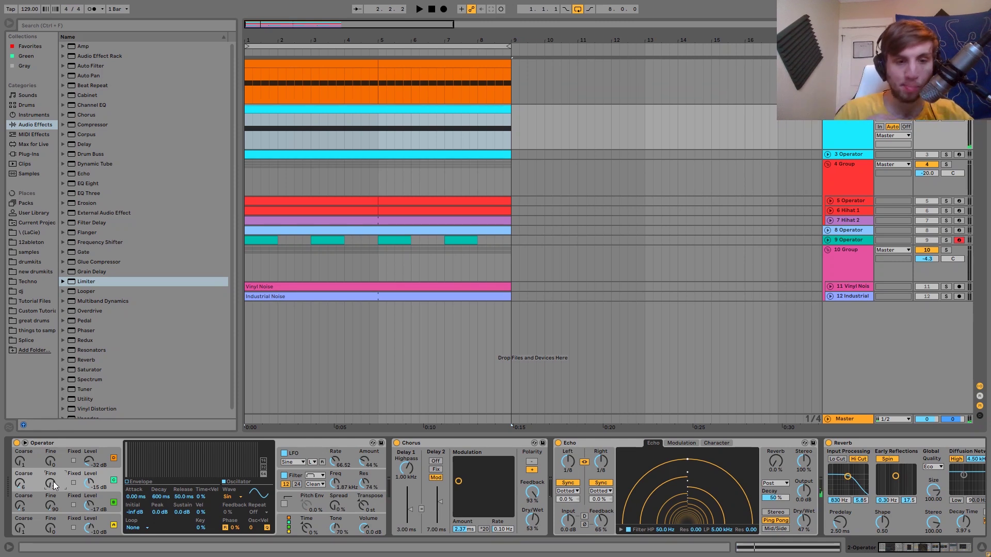
Show Operator's filter envelope and LFO destination settings, and play the loop to hear their effect.
left_click(296, 476)
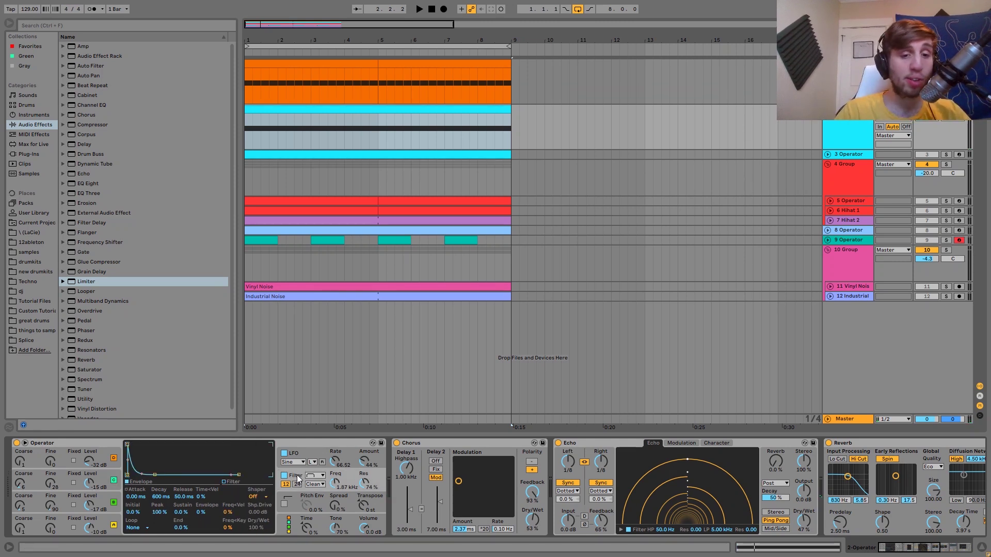
left_click(309, 449)
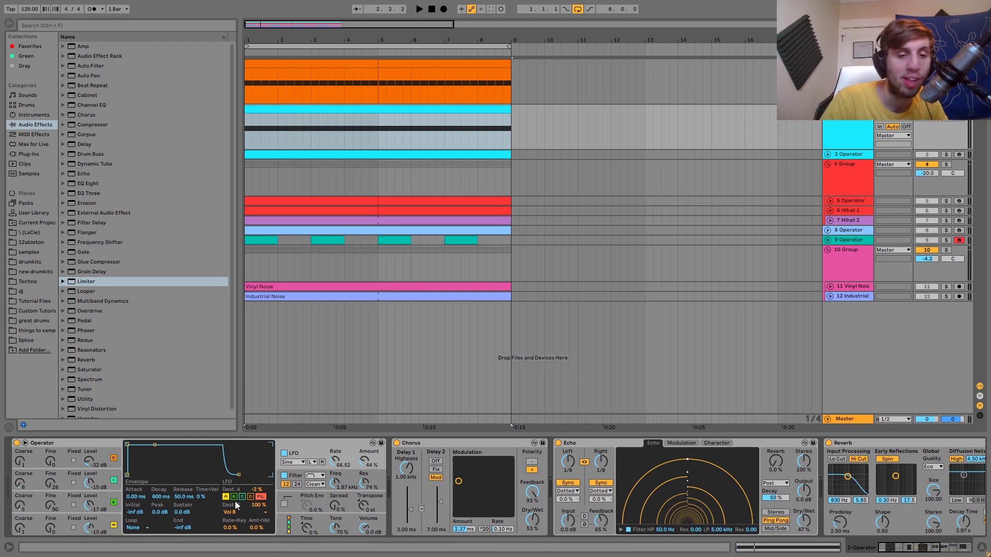
key("space")
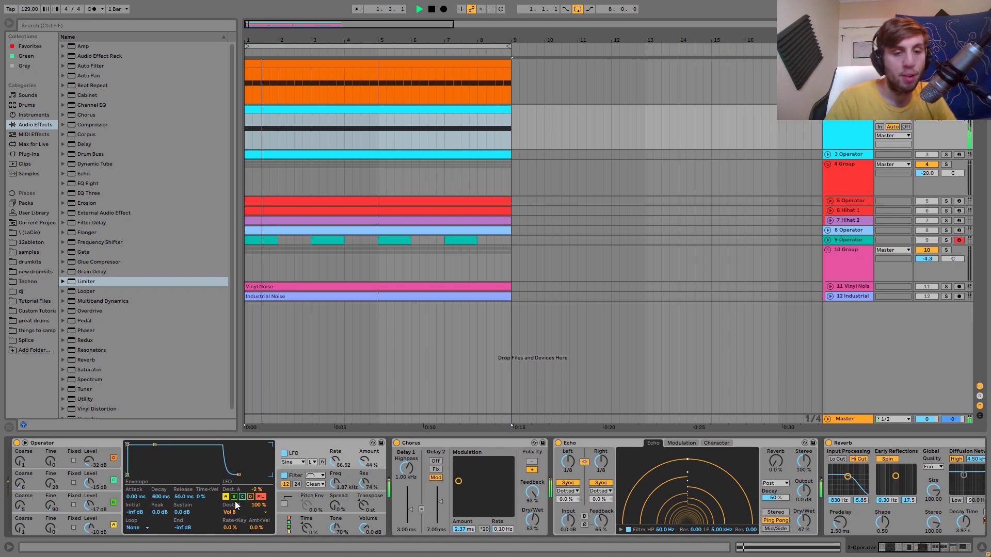
key("space")
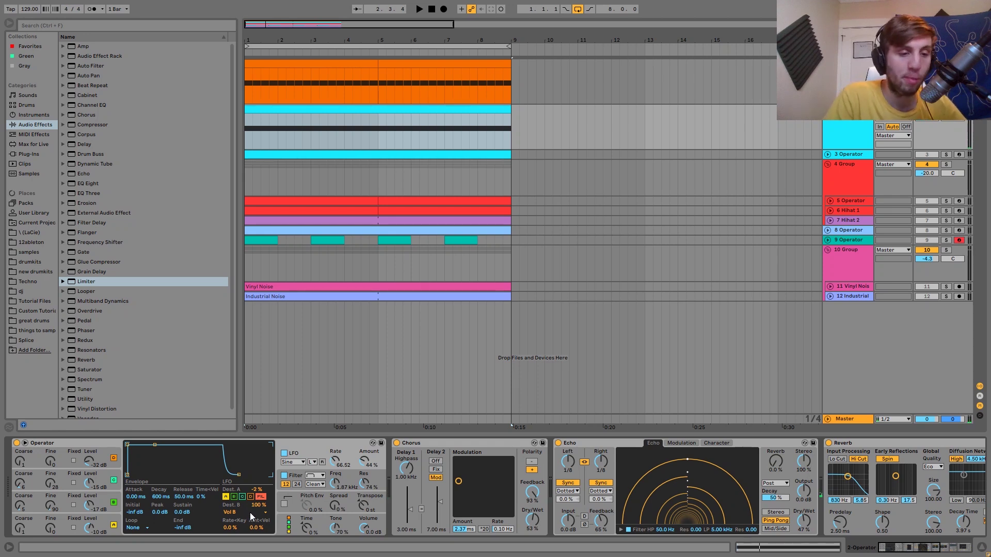
key("space")
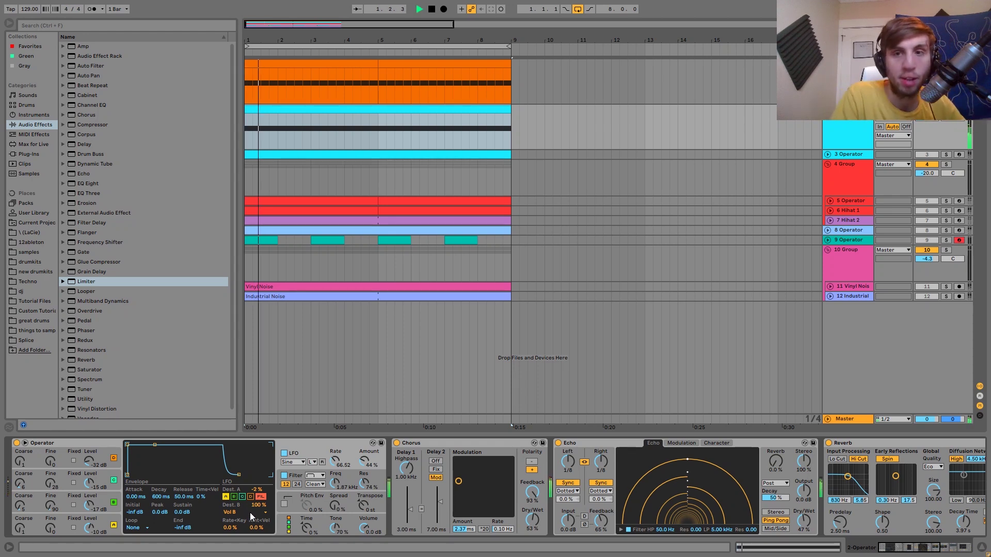
key("space")
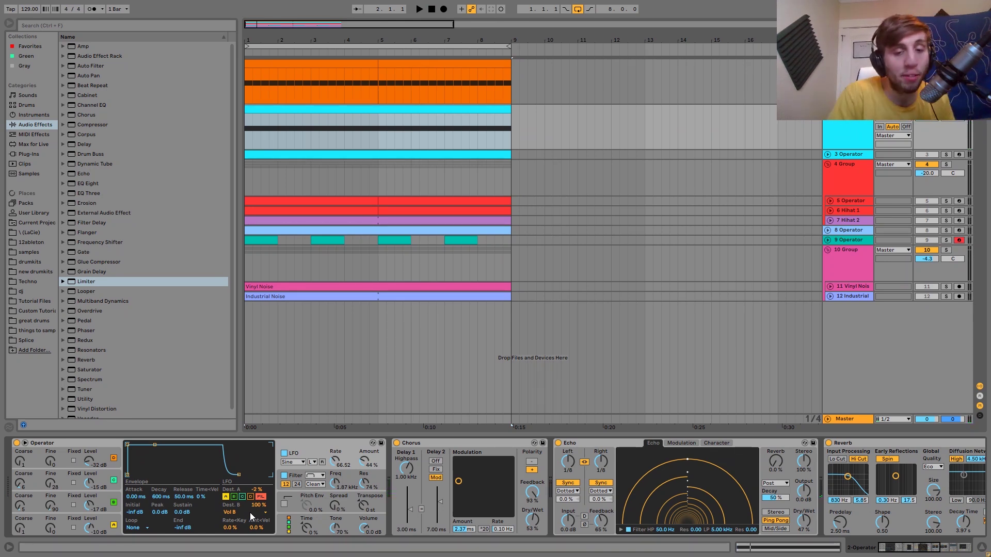
Review the Chorus settings after Operator and play the loop to hear the effect.
scroll(479, 474, "right", 2)
scroll(479, 473, "right", 2)
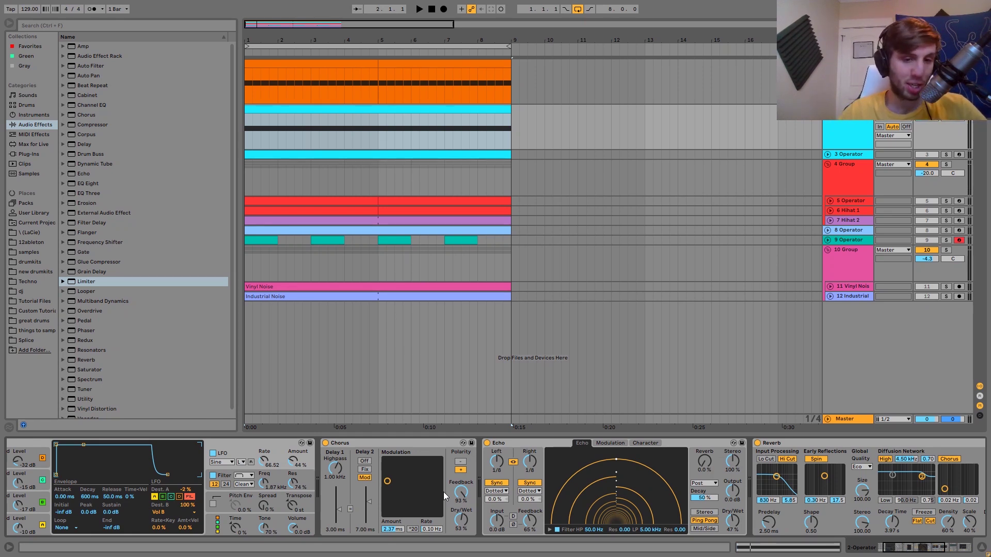
key("space")
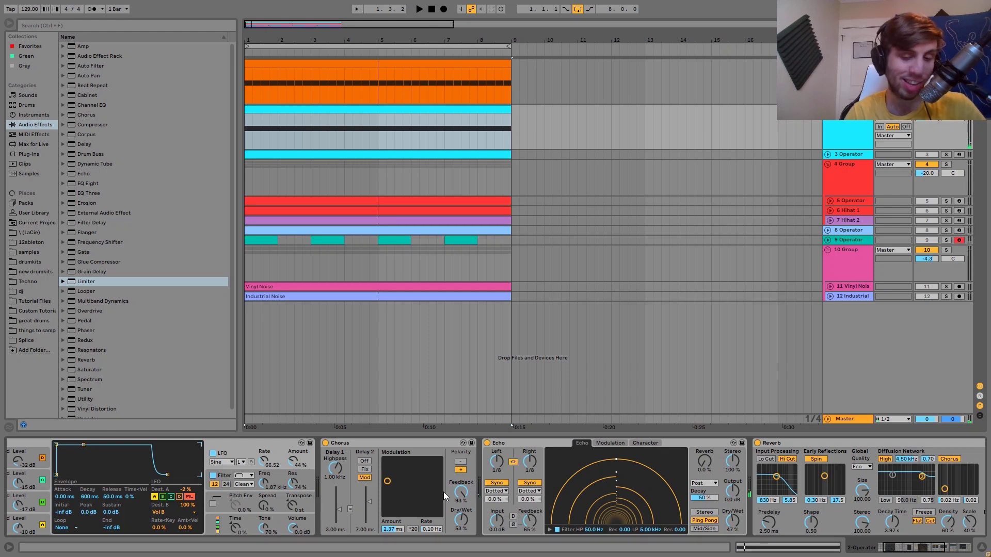
Review the Echo and Reverb devices in the 2 Operator chain while playing the loop.
scroll(444, 492, "right", 5)
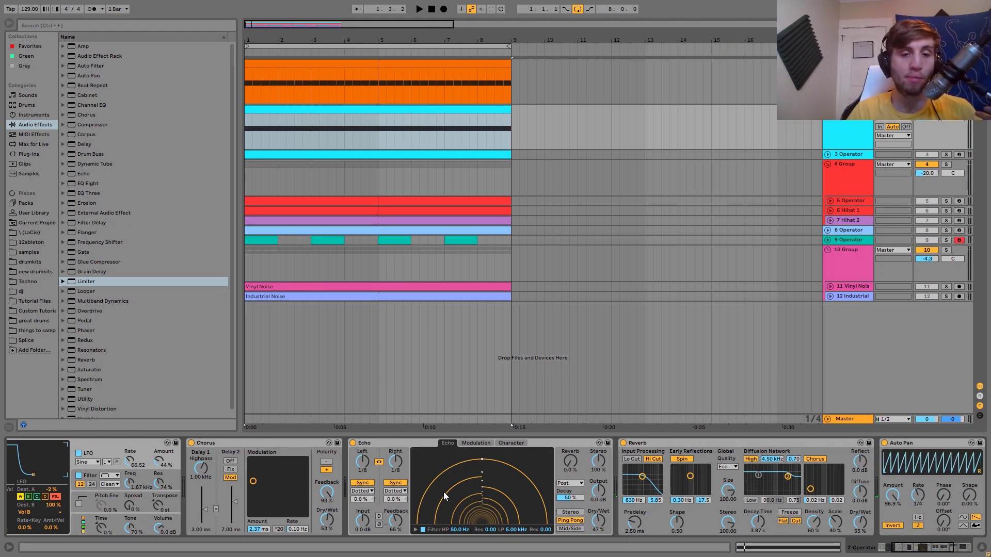
scroll(444, 492, "right", 3)
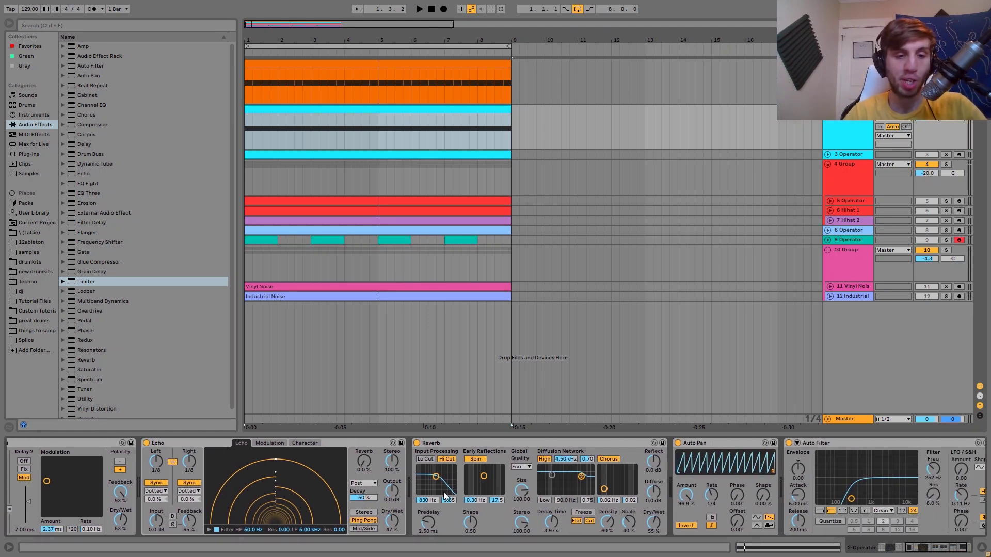
key("space")
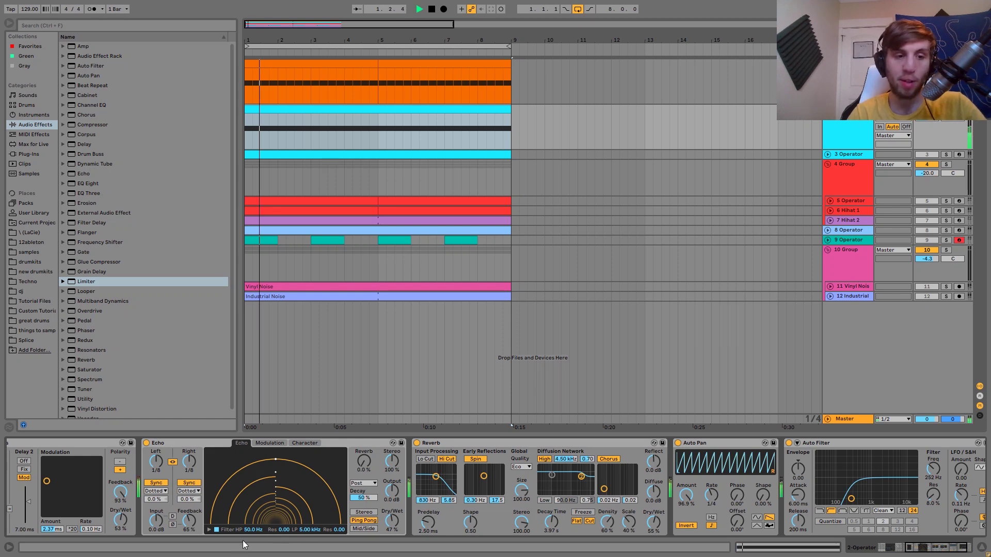
key("space")
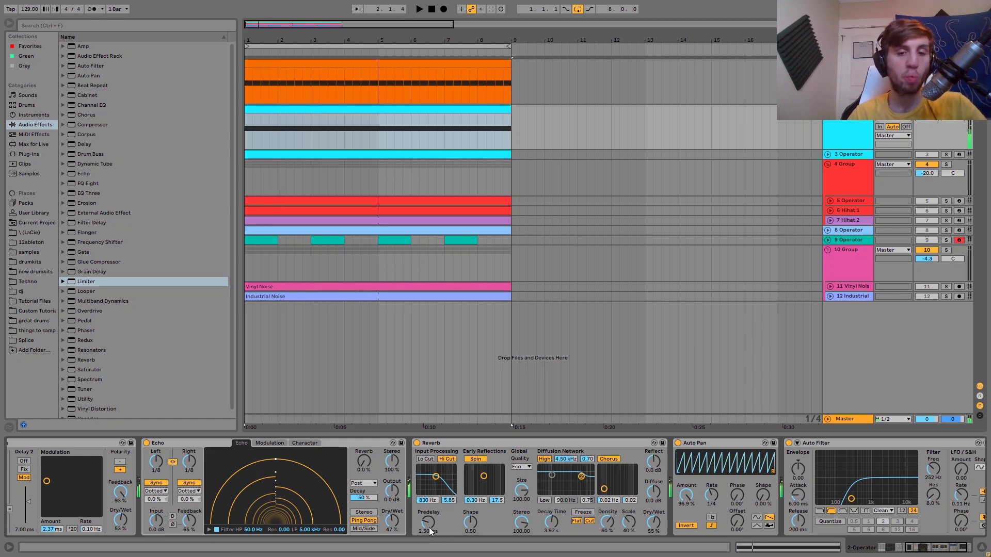
Examine the Auto Pan and Auto Filter closing the 2 Operator chain, check back against the kick chain, and play the loop.
scroll(429, 528, "right", 2)
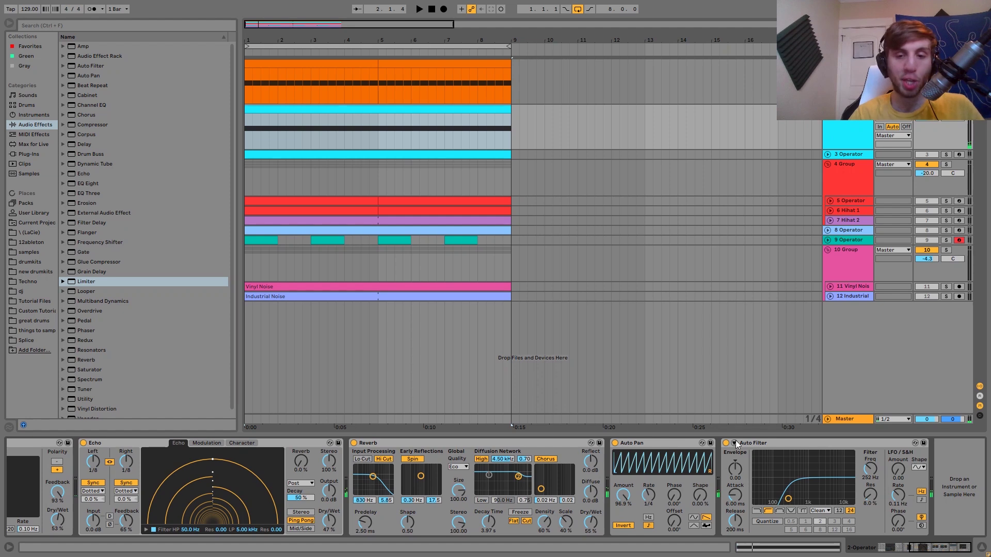
left_click(648, 444)
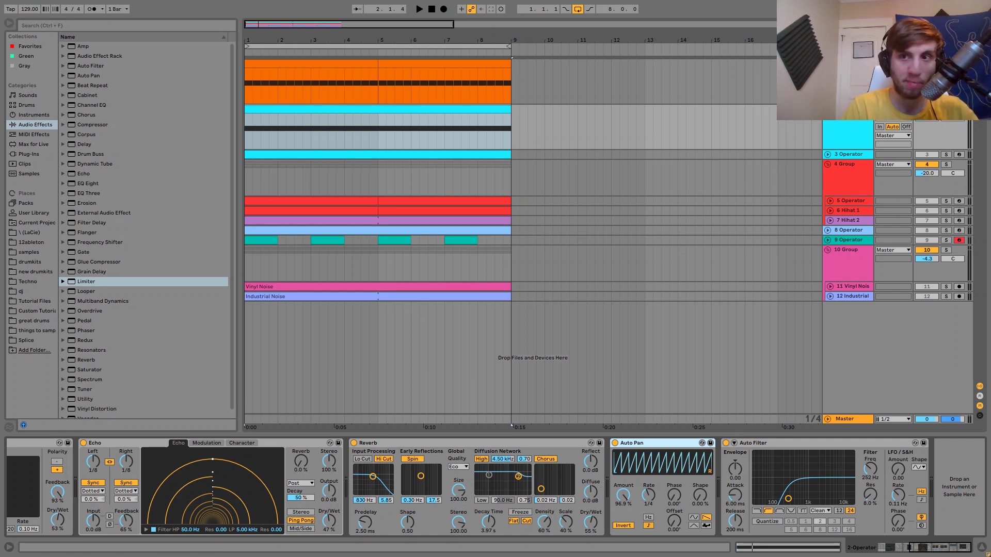
left_click(851, 81)
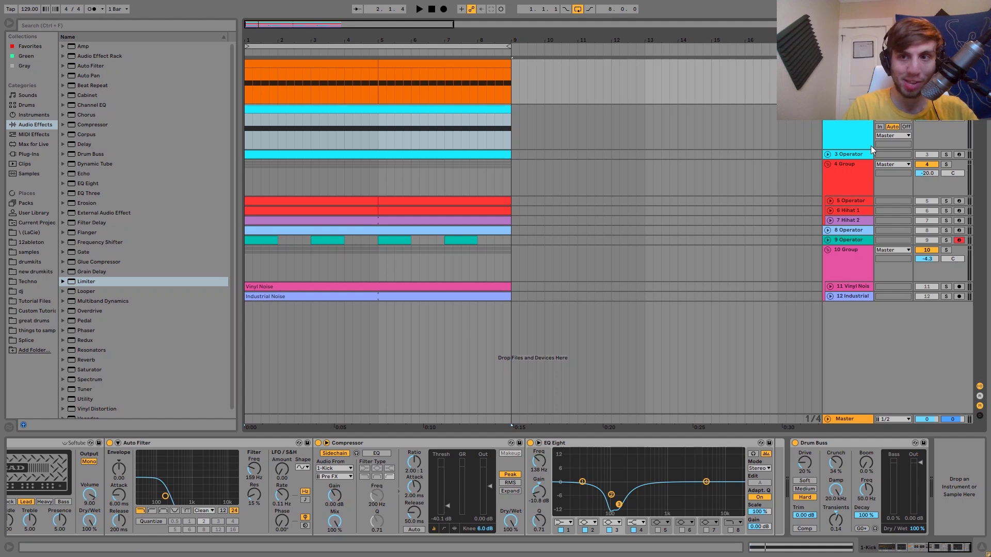
left_click(859, 132)
key("space")
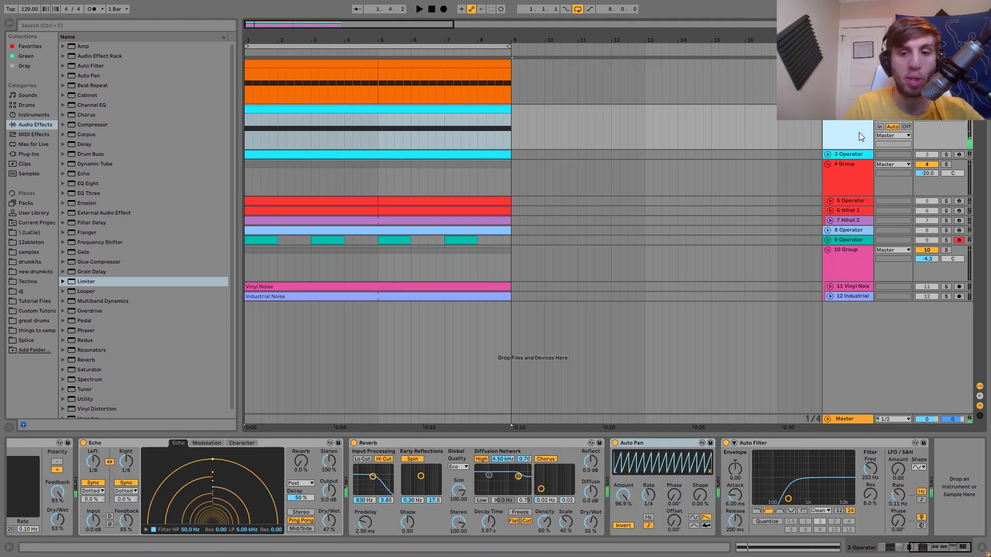
key("space")
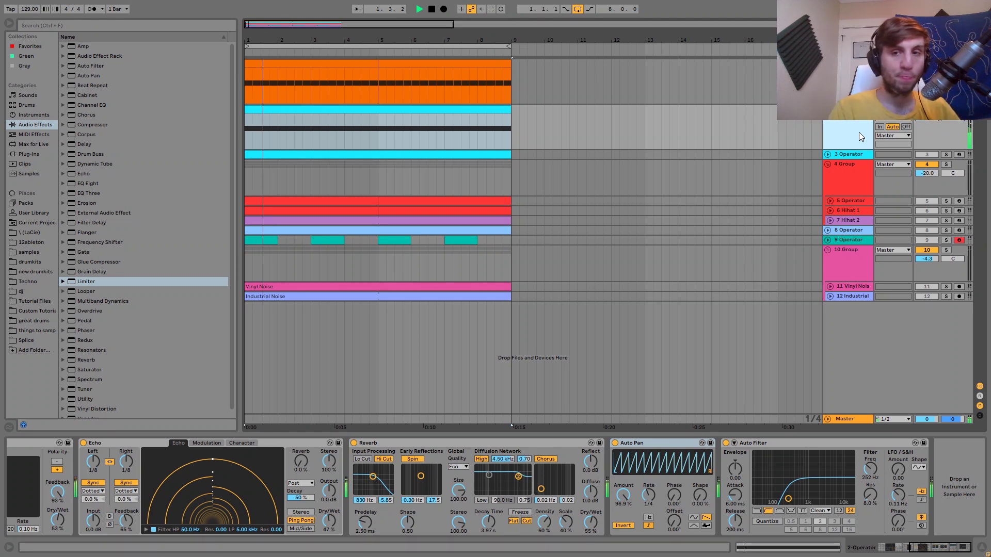
key("space")
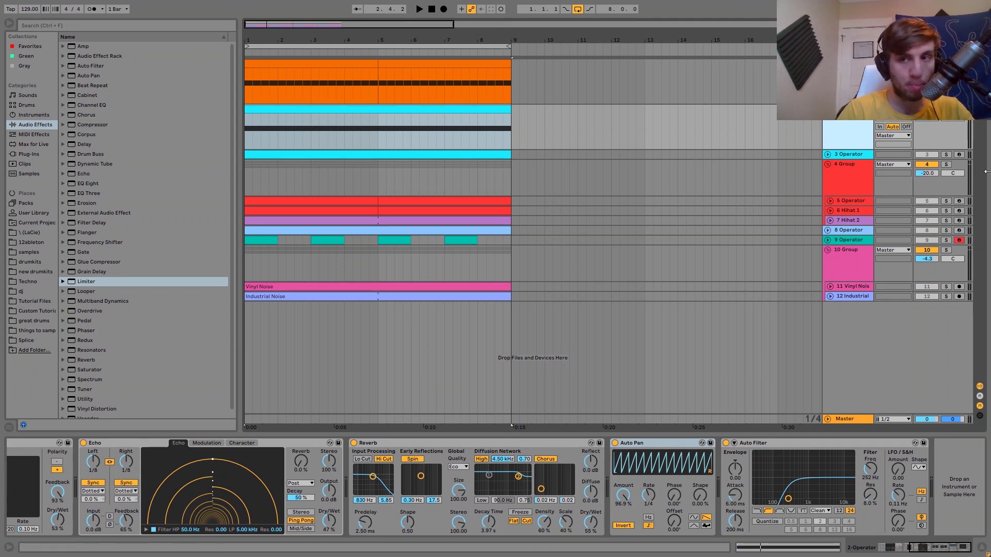
Unfold the soloed 3 Operator track, select its clip and play the loop to audition it.
left_click(837, 154)
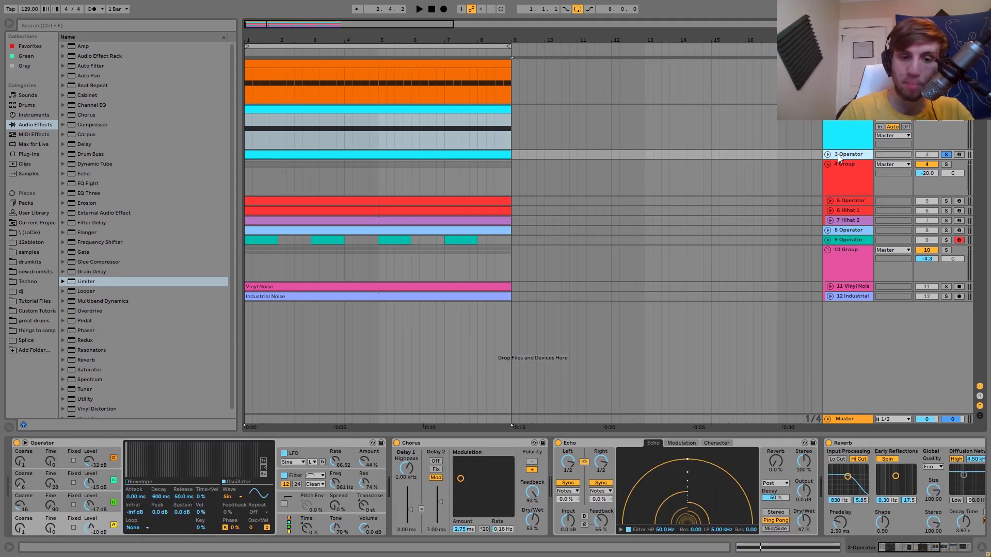
double_click(838, 154)
key("space")
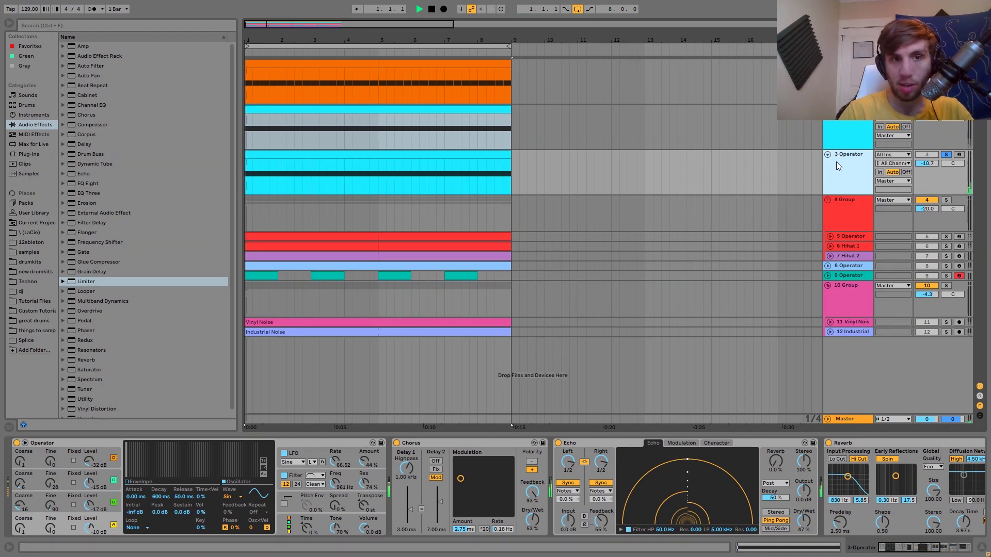
left_click(453, 155)
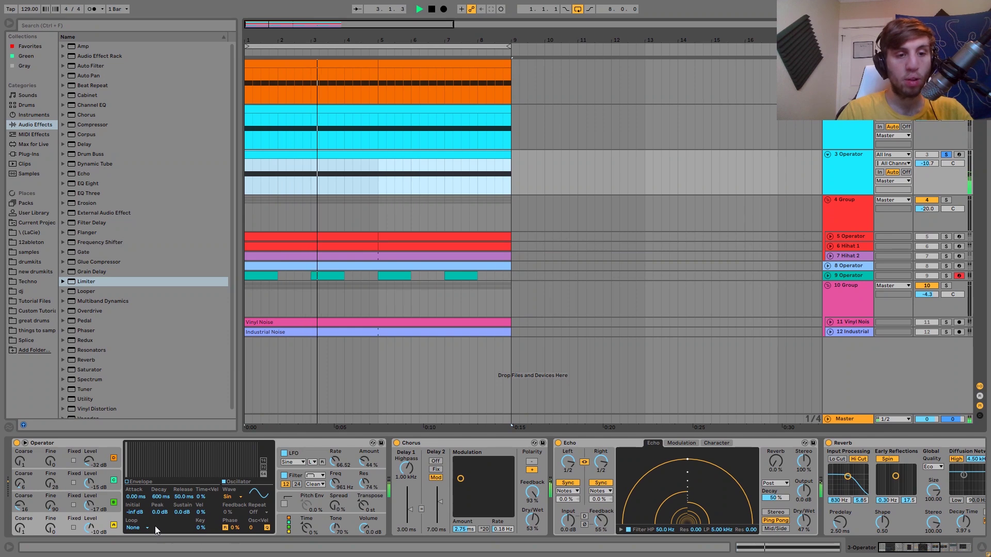
key("space")
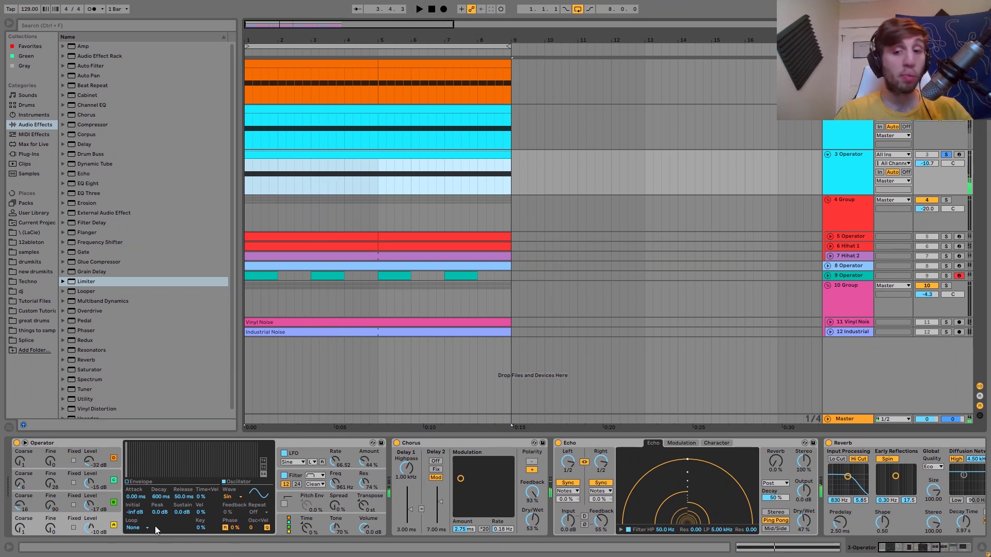
scroll(155, 525, "down", 8)
scroll(155, 525, "up", 10)
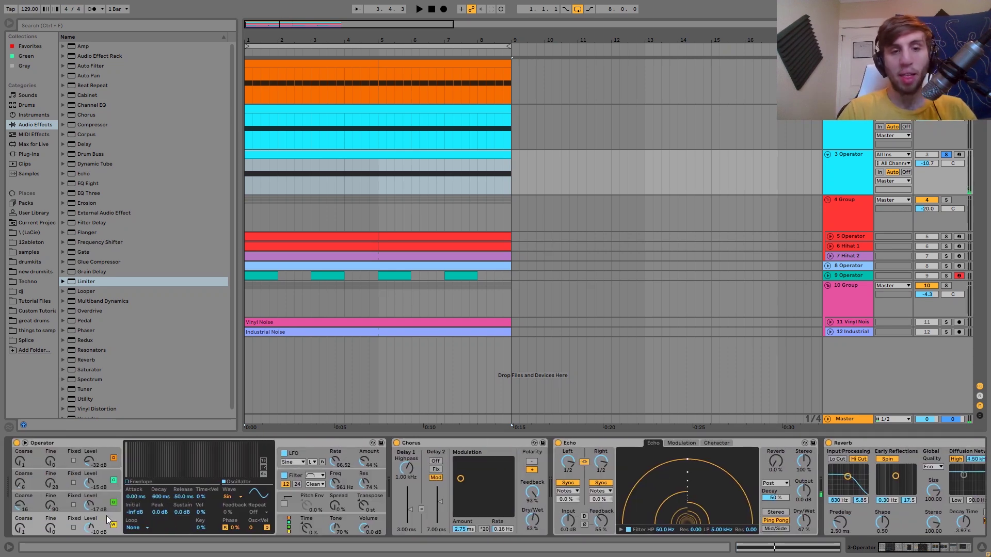
Compare 3 Operator in the full mix with its soloed sound by toggling its solo during playback.
left_click(946, 156)
key("space")
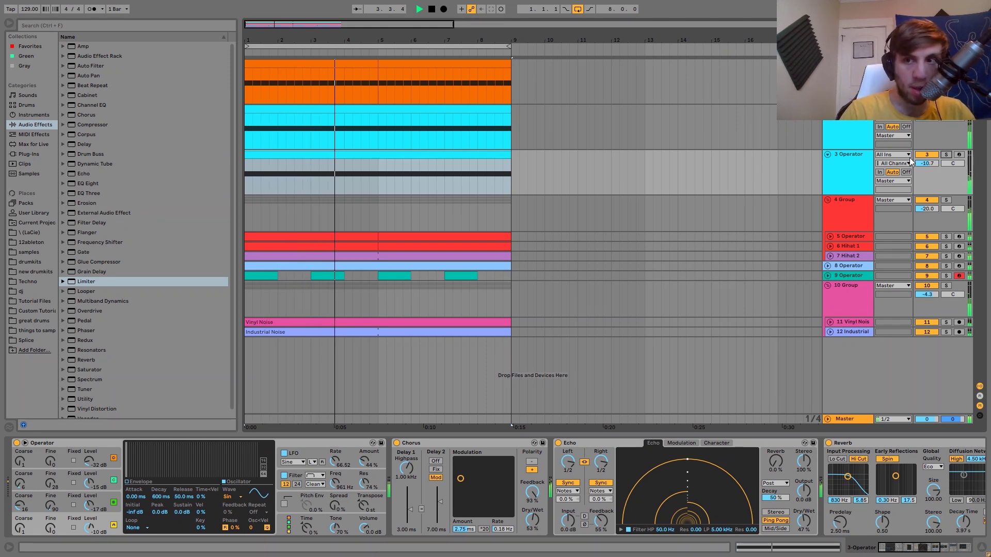
left_click(949, 155)
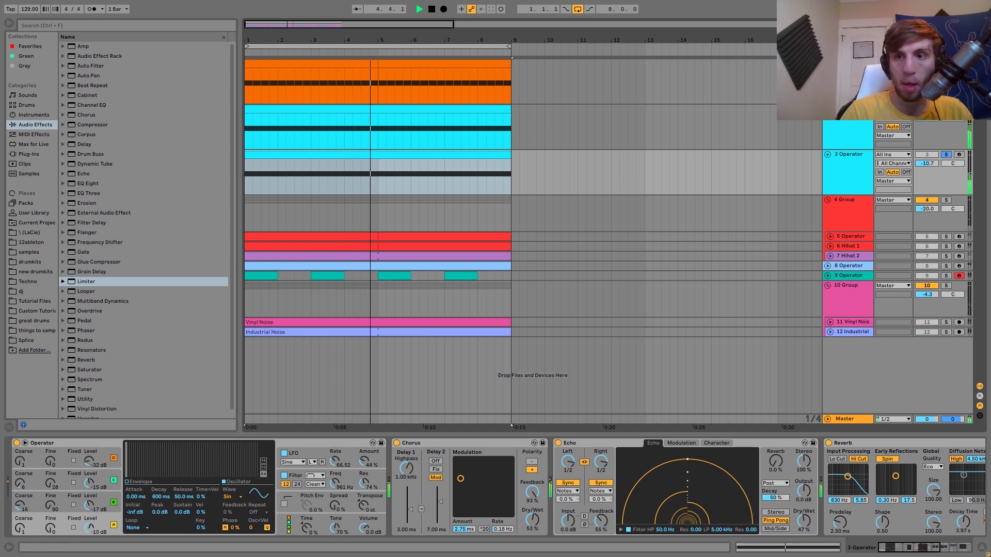
key("space")
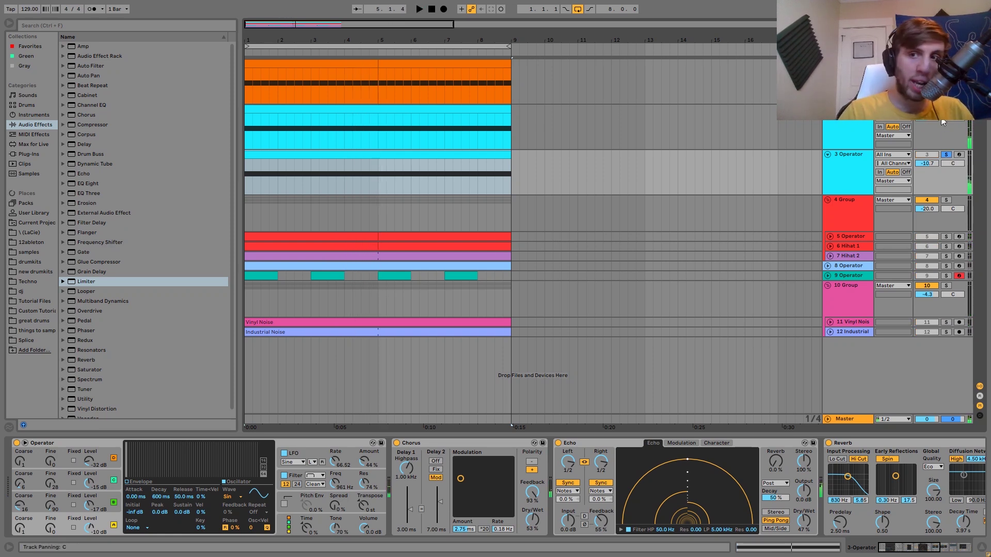
key("space")
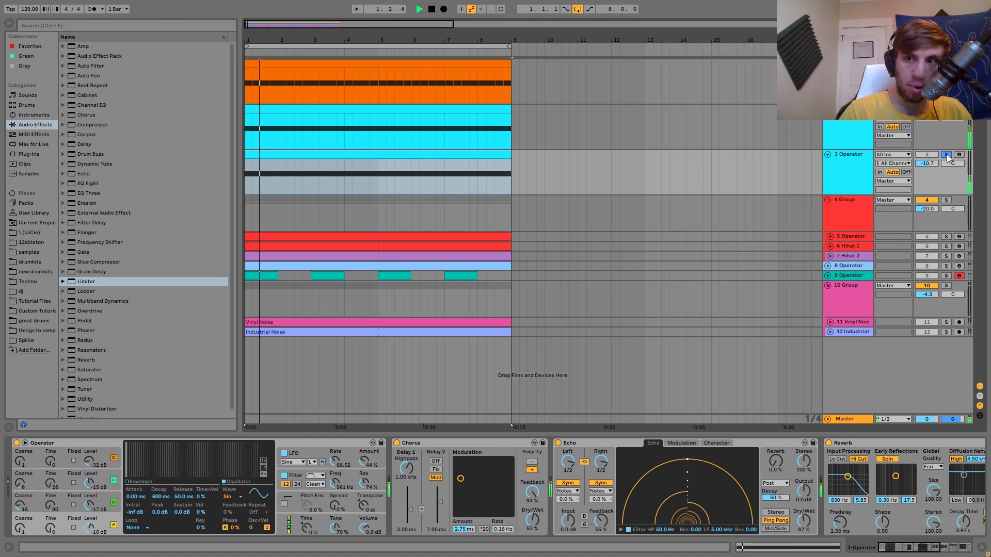
key("space")
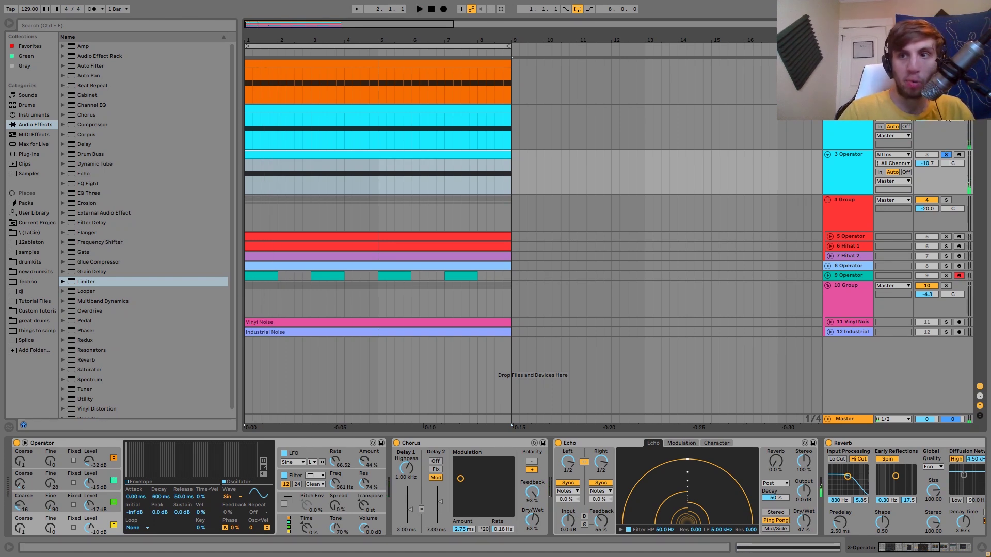
Review the oscillator levels, filter and LFO destination settings in 3 Operator's synth.
left_click(860, 162)
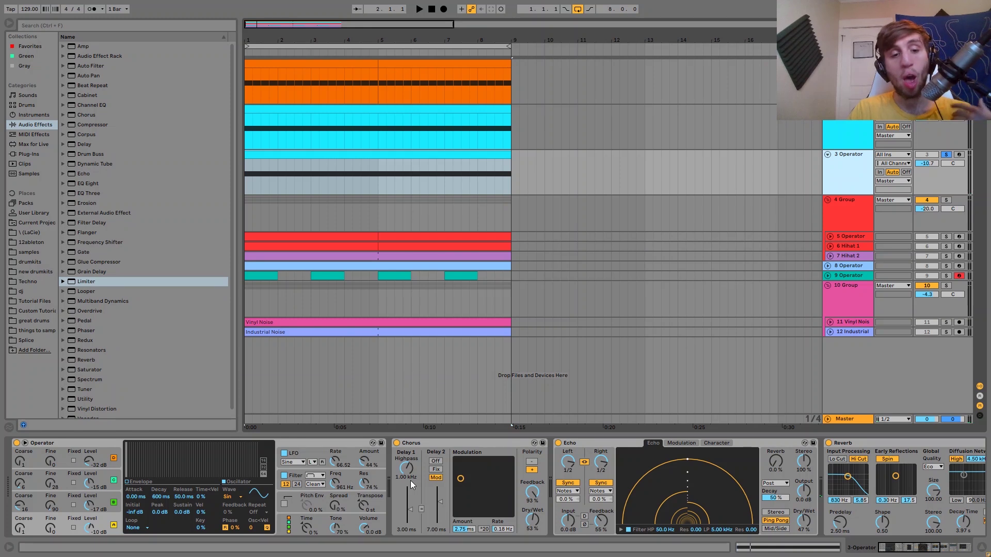
left_click(109, 499)
left_click(104, 473)
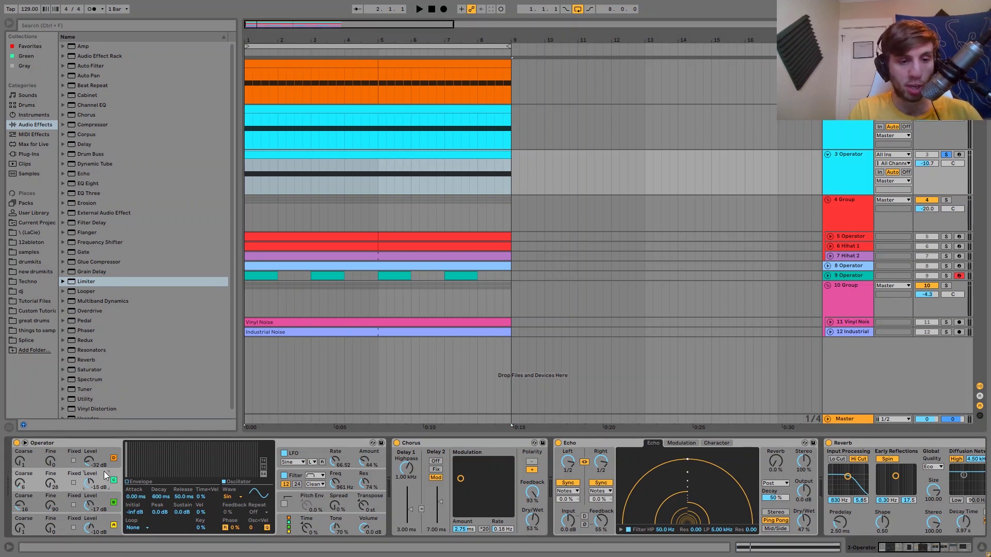
left_click(105, 464)
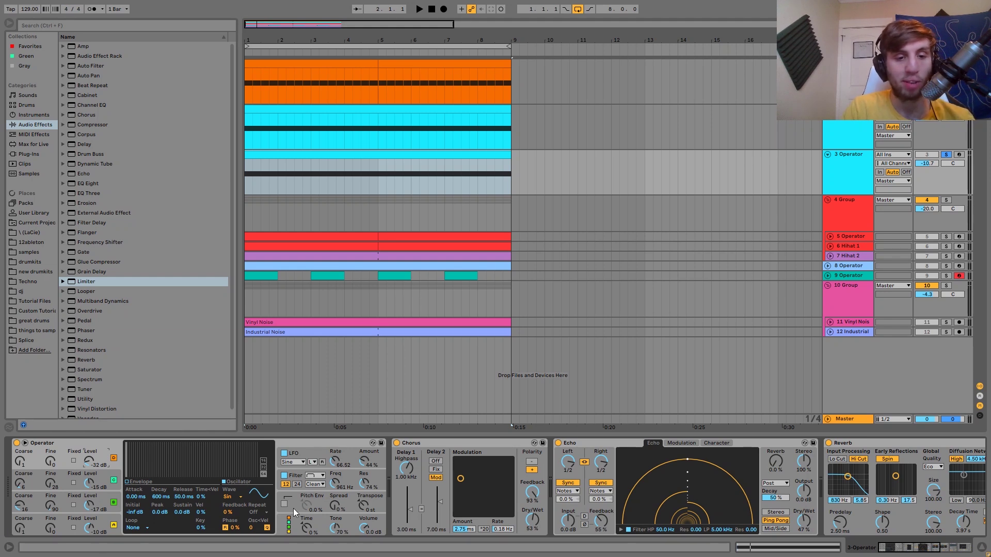
left_click(296, 479)
left_click(298, 450)
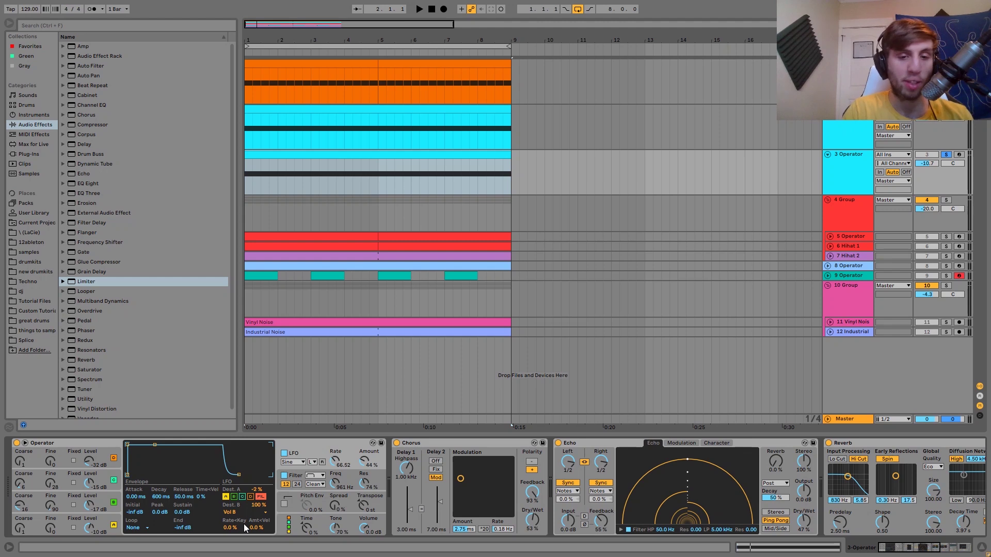
Examine the Chorus, Echo, Reverb, Auto Pan and Auto Filter in the 3 Operator chain, playing the loop.
scroll(243, 524, "right", 3)
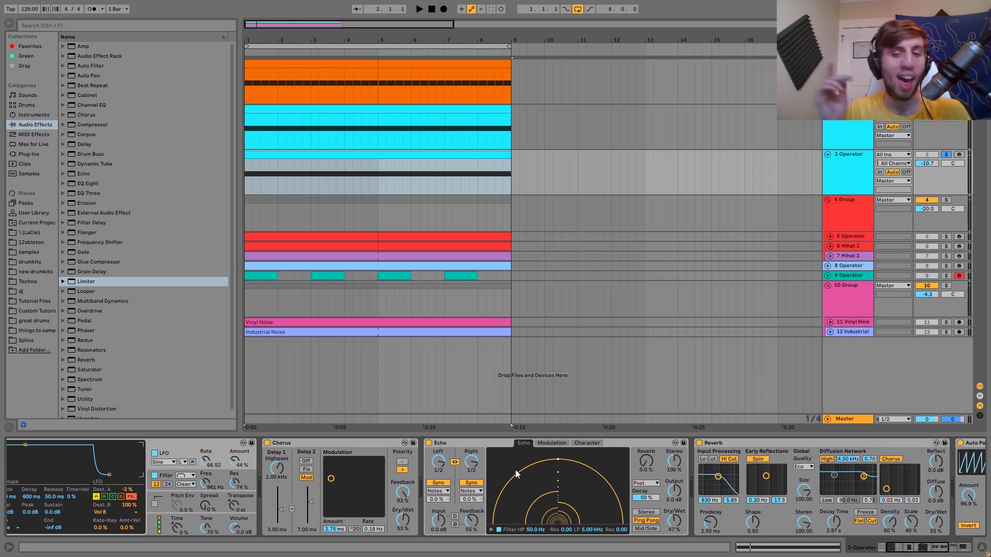
scroll(515, 469, "right", 3)
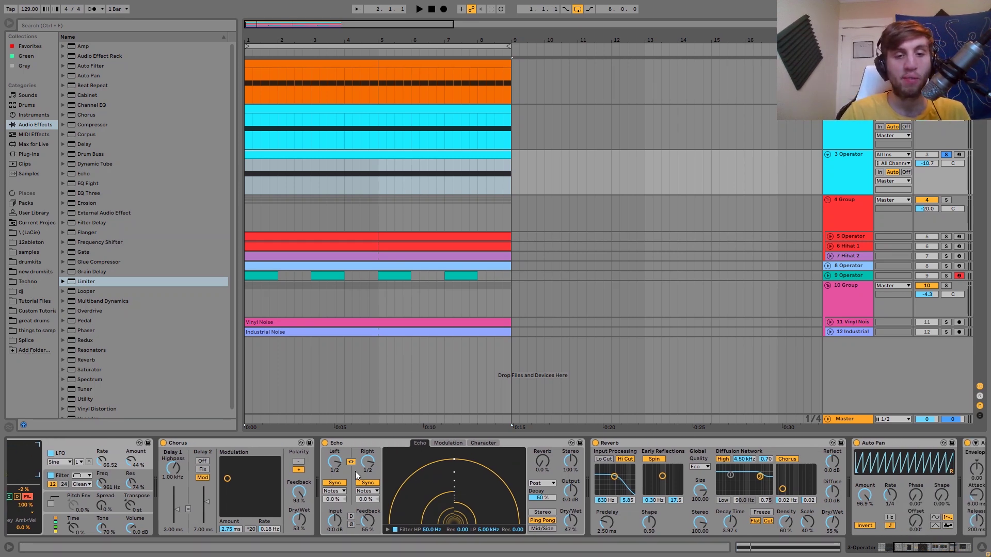
key("space")
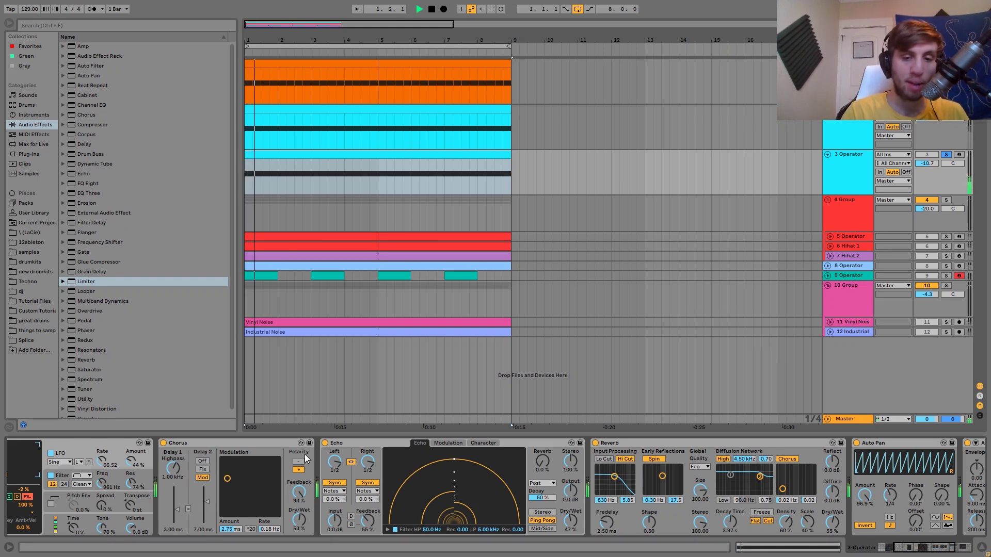
scroll(305, 454, "right", 5)
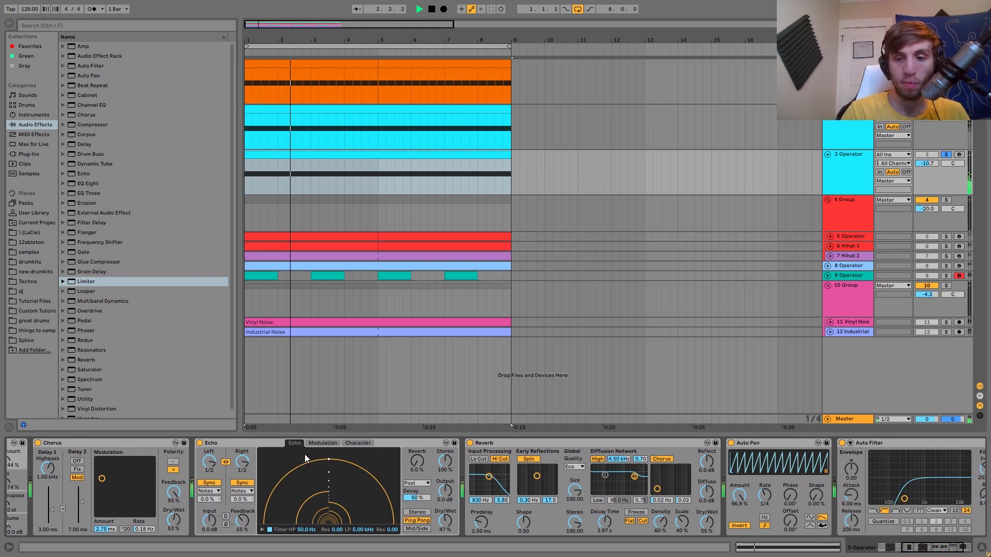
key("space")
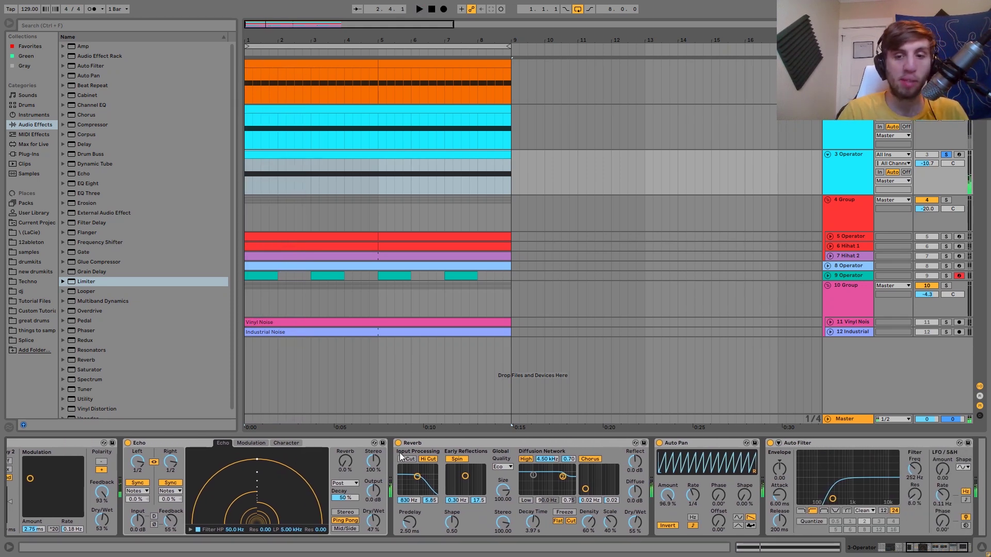
scroll(400, 453, "right", 1)
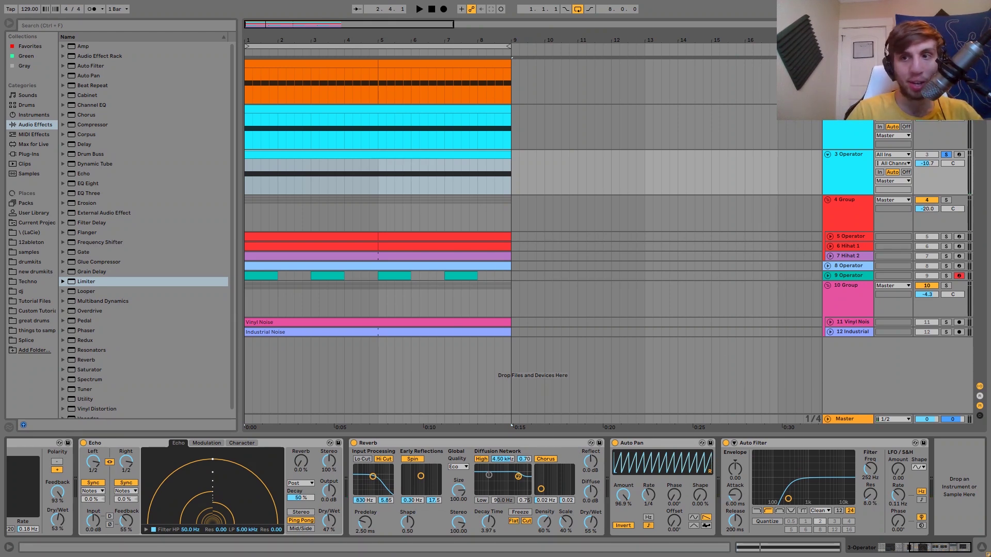
Play the full mix with 3 Operator unsoloed, and audition 4 Group on its own in solo.
key("space")
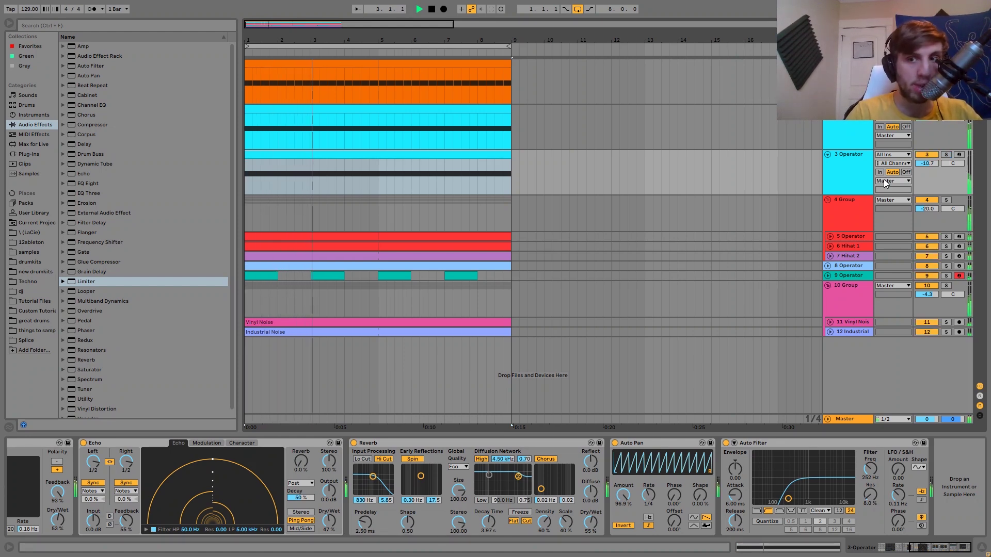
left_click(840, 215)
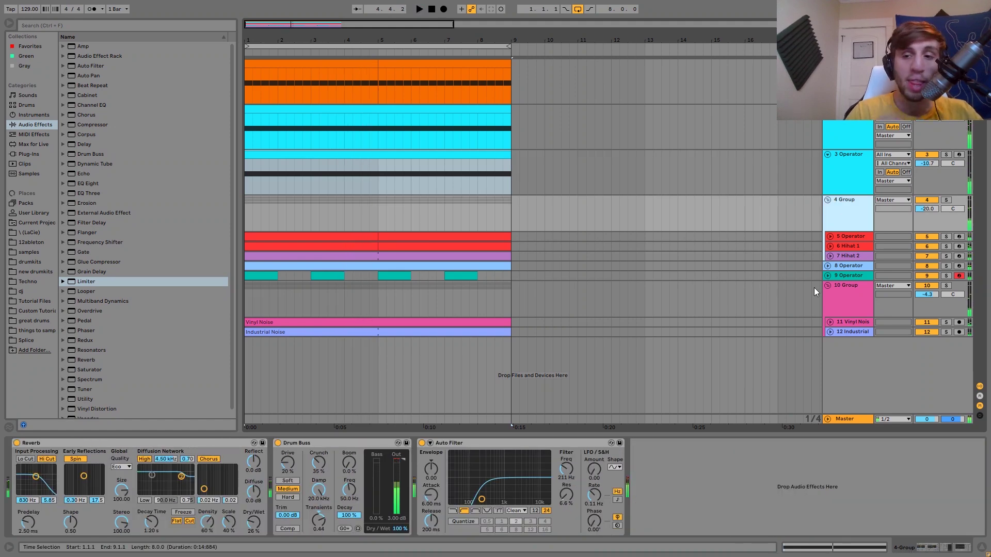
left_click(946, 200)
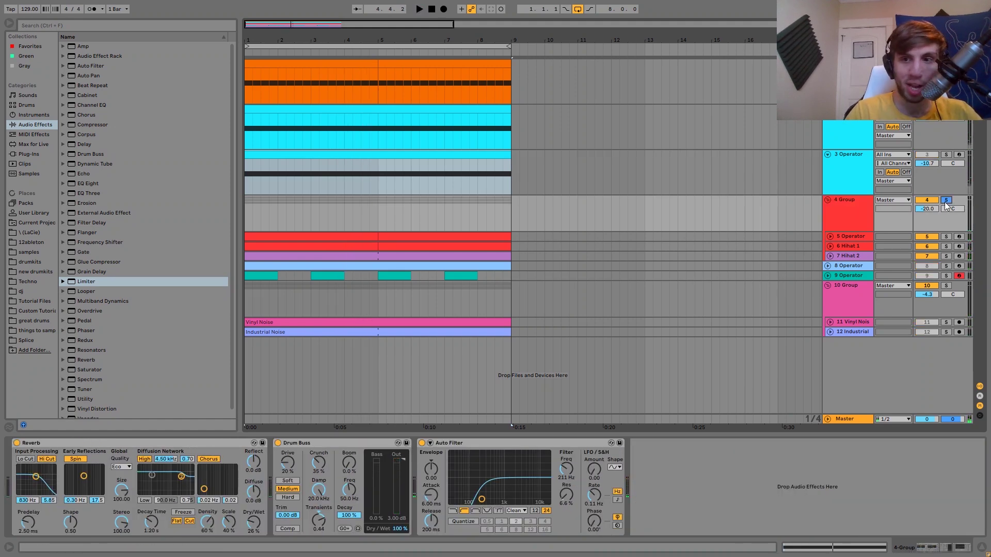
key("space")
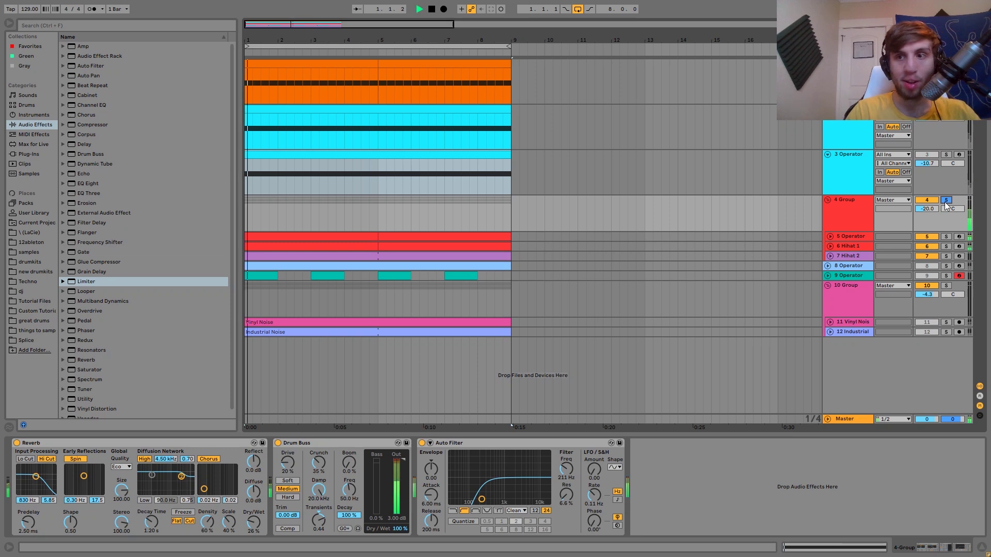
Solo 5 Operator and 6 Hihat 1 within 4 Group and play them together.
left_click(856, 237)
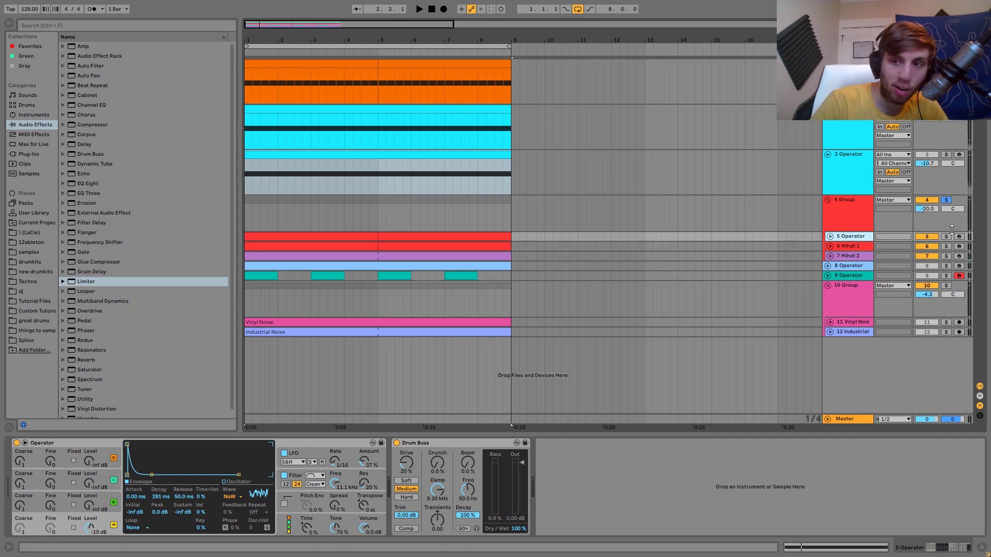
left_click(946, 246, "ctrl")
key("space")
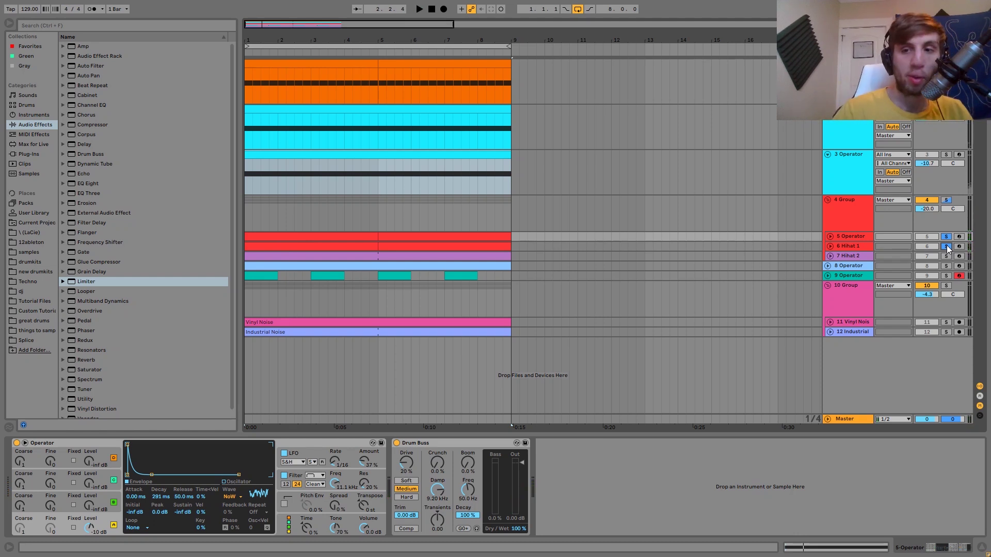
Audition 6 Hihat 1 alone and review its sample, Redux, Drum Buss and Auto Filter devices.
left_click(840, 247)
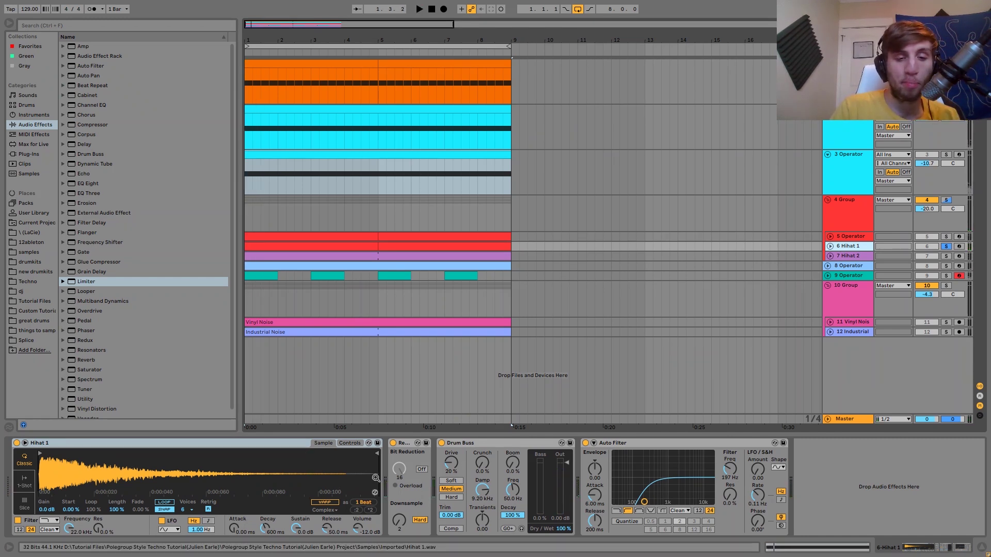
key("space")
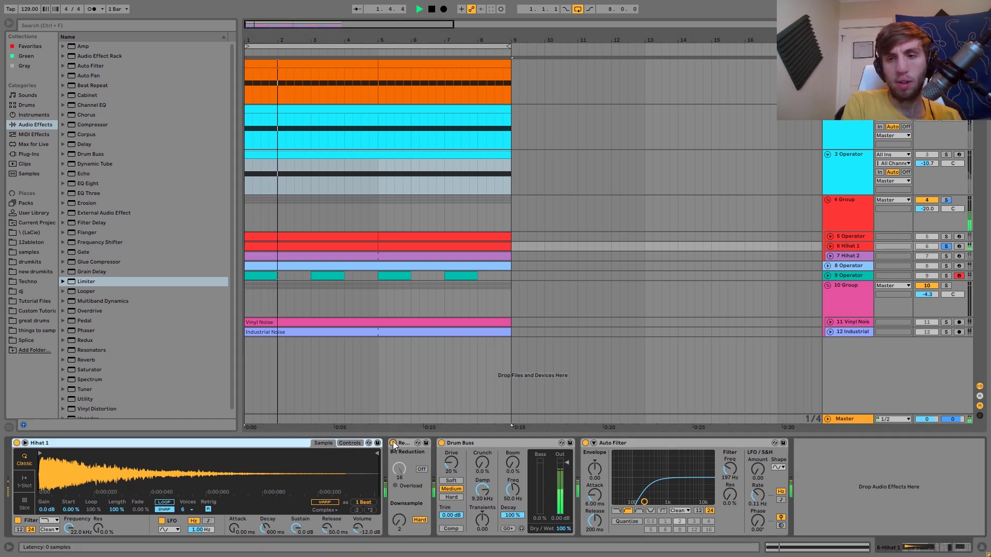
key("space")
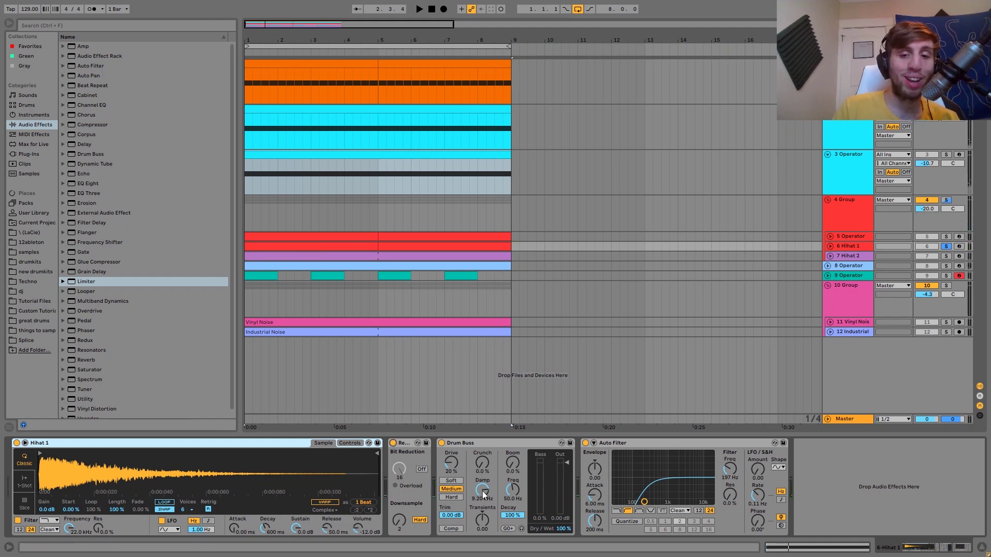
left_click(601, 444)
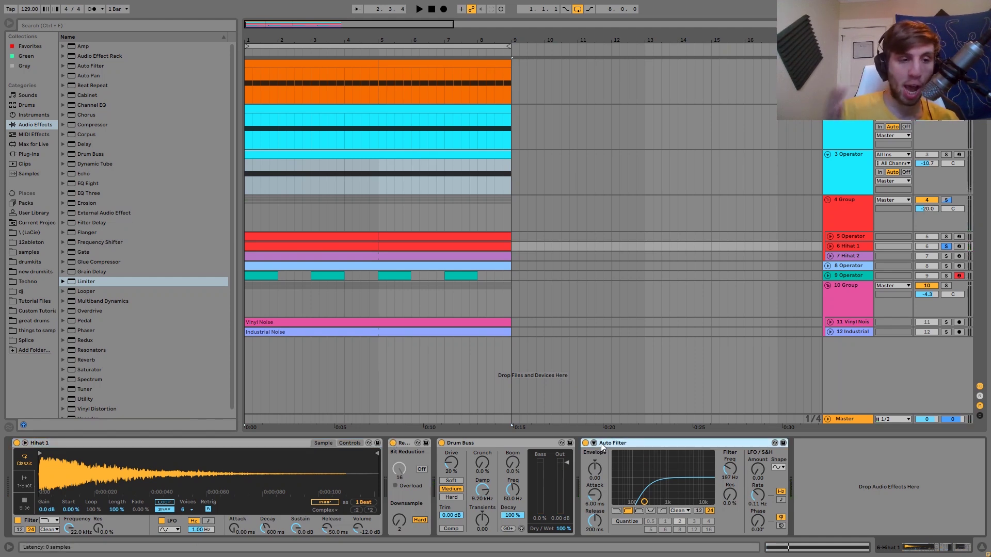
Solo 5 Operator alone, show its Operator and Drum Buss settings, and play the loop.
left_click(940, 235)
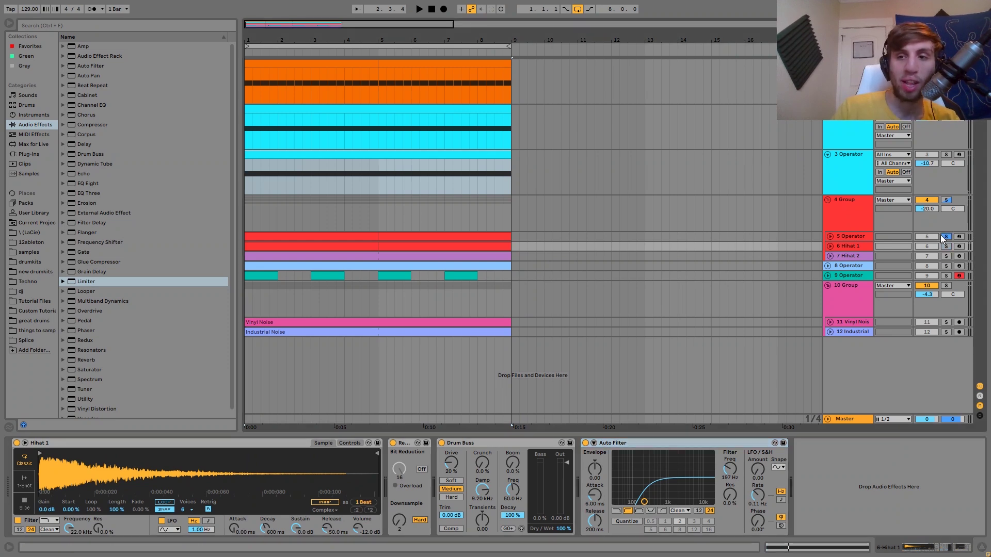
left_click(861, 237)
key("space")
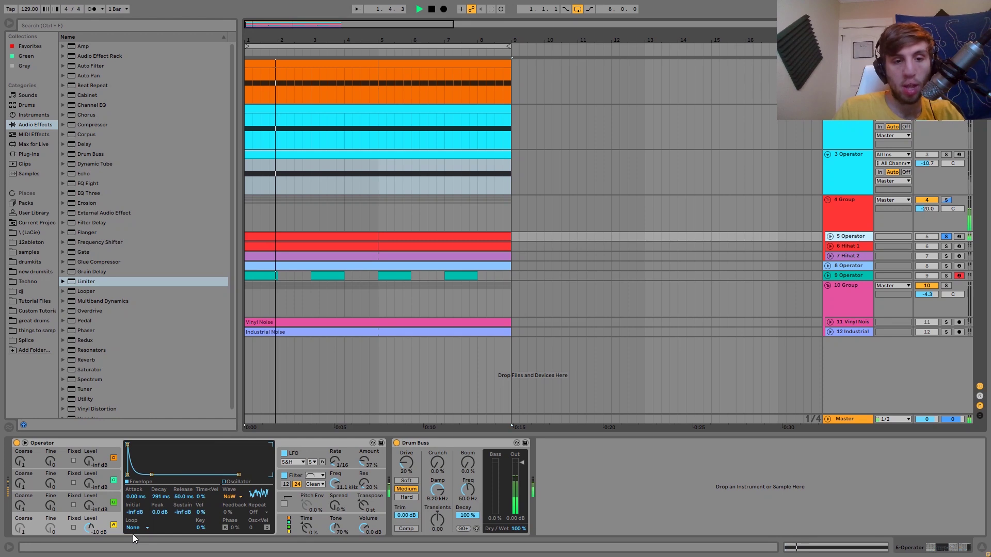
key("space")
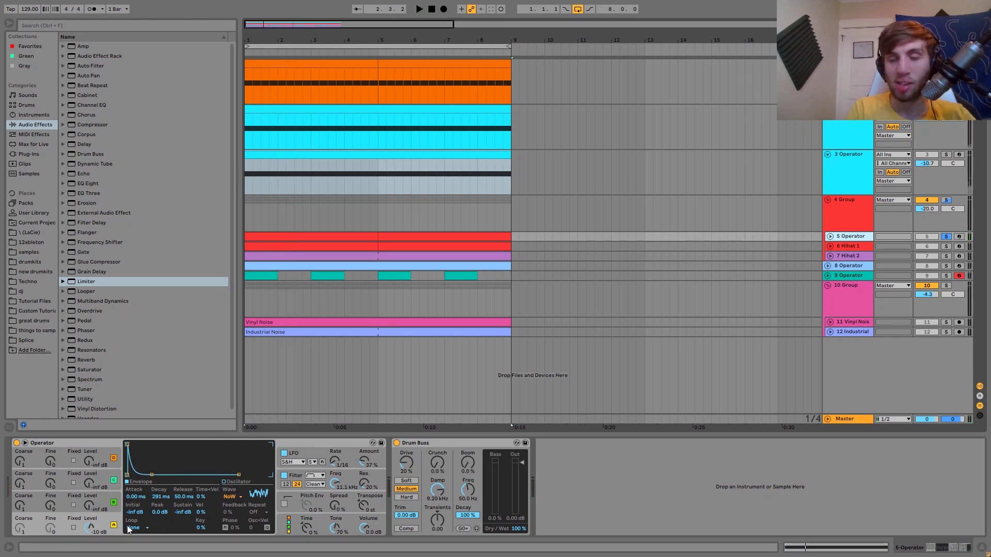
Add 6 Hihat 1 to the solo with 5 Operator, play both, and show 4 Group's effect chain.
left_click(948, 248)
left_click(948, 246)
key("space")
left_click(855, 237)
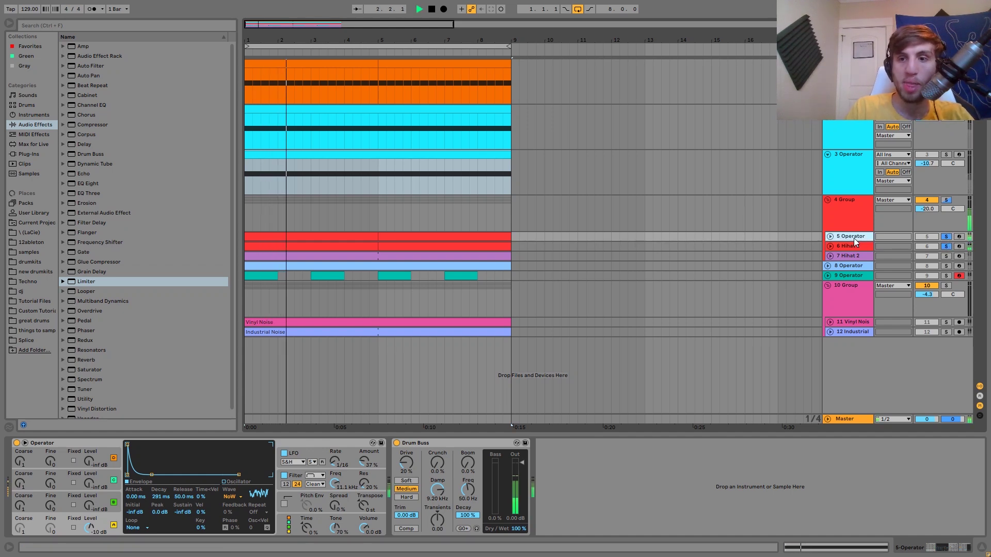
left_click(695, 231)
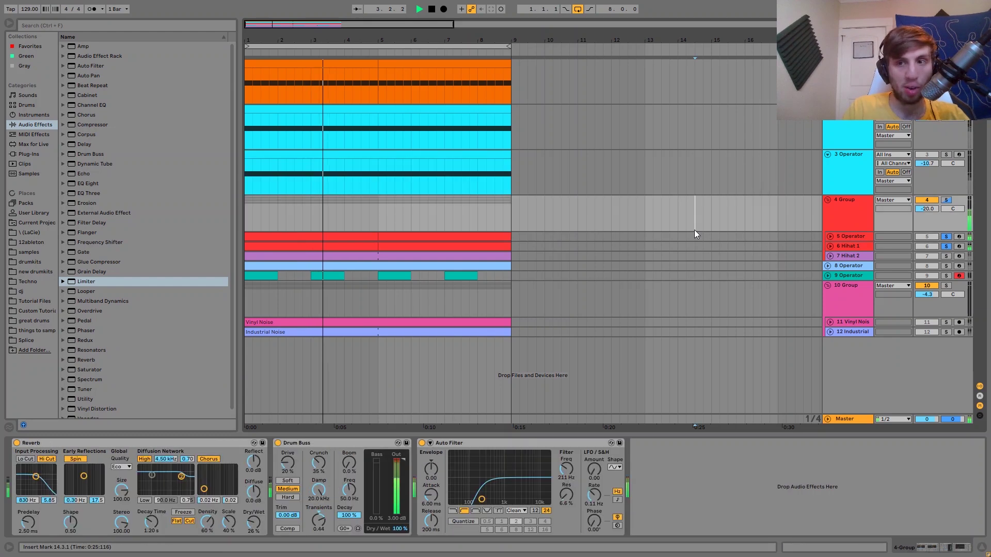
Stop playback and show the filter and LFO settings of the Operator device on 5 Operator.
key("space")
left_click(856, 236)
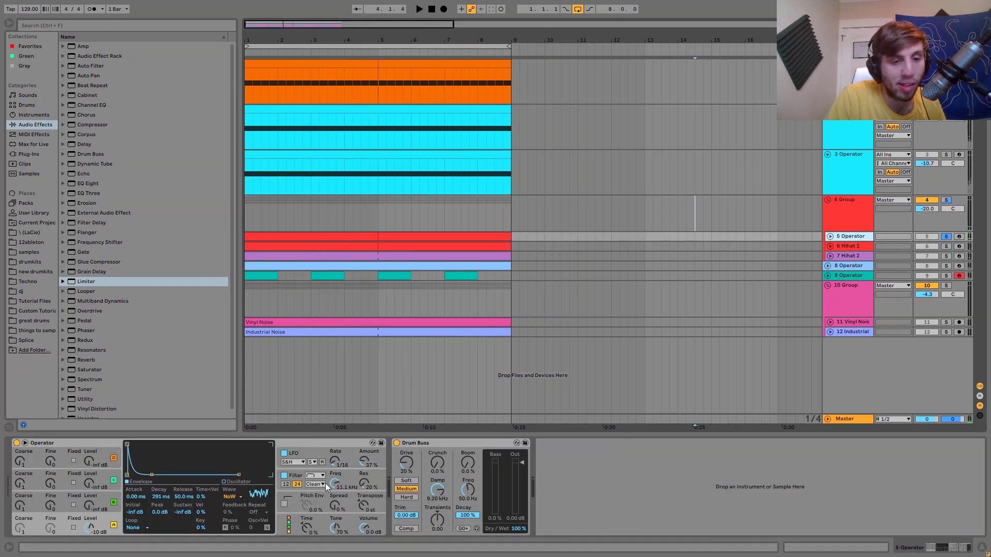
left_click(297, 475)
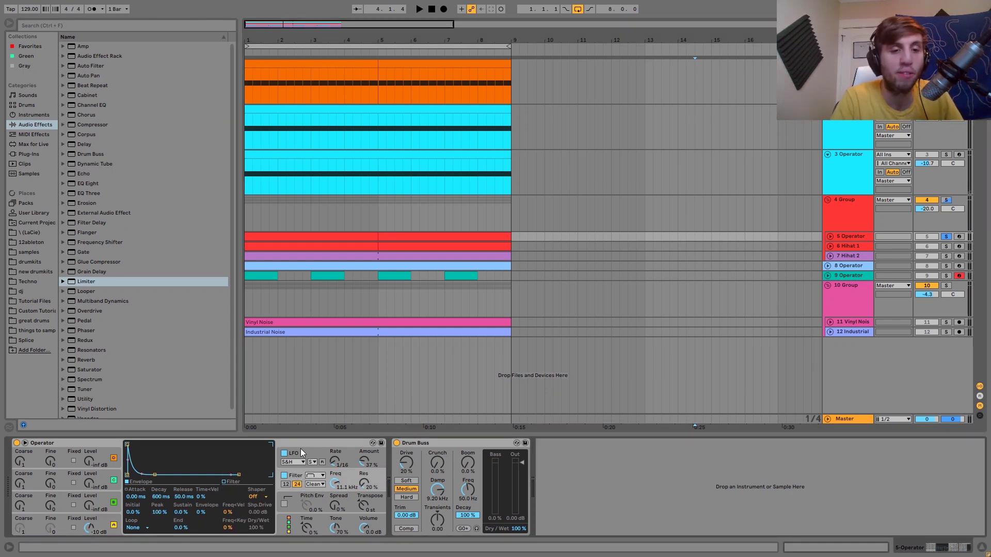
left_click(299, 449)
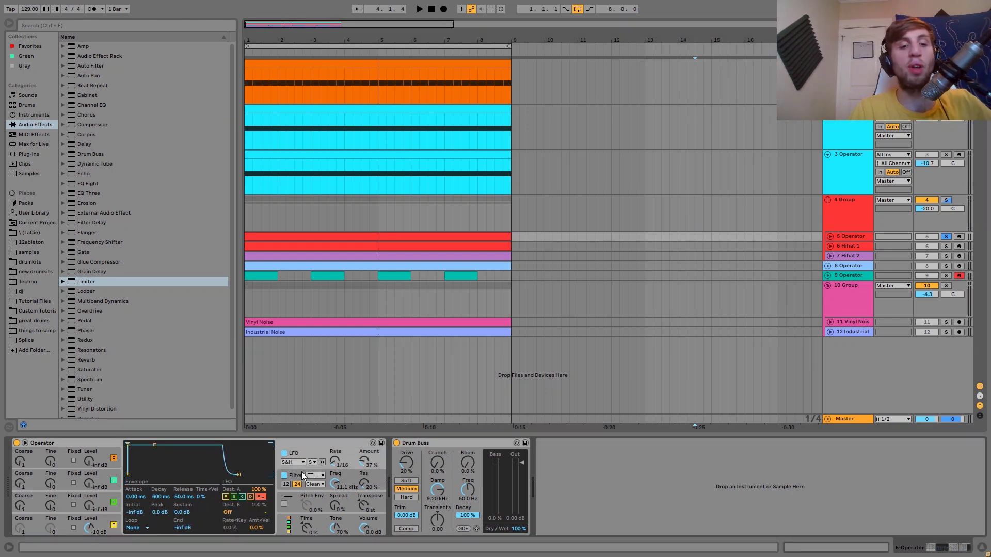
left_click(299, 461)
left_click(299, 462)
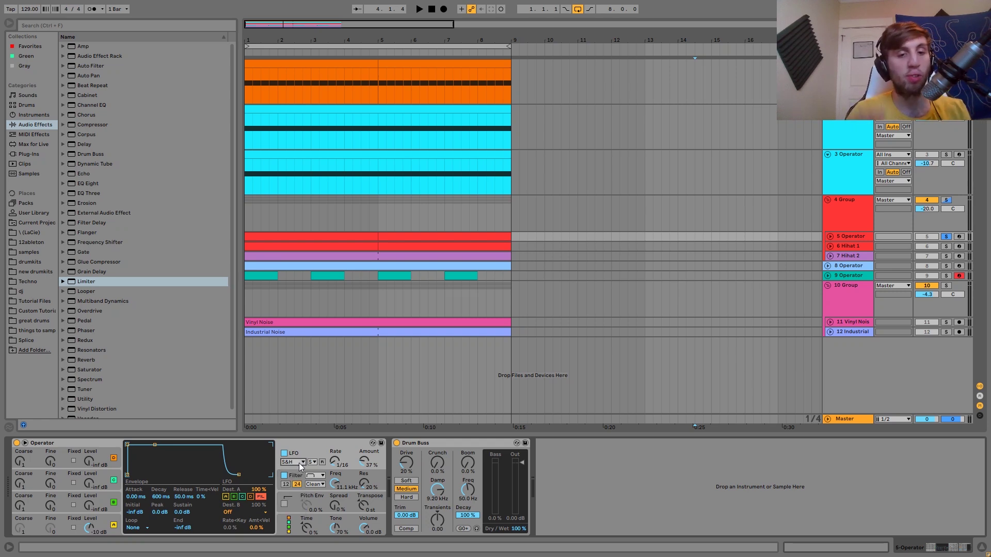
Play 5 Operator from the start of the loop and add 6 Hihat 1 to the solo.
key("space")
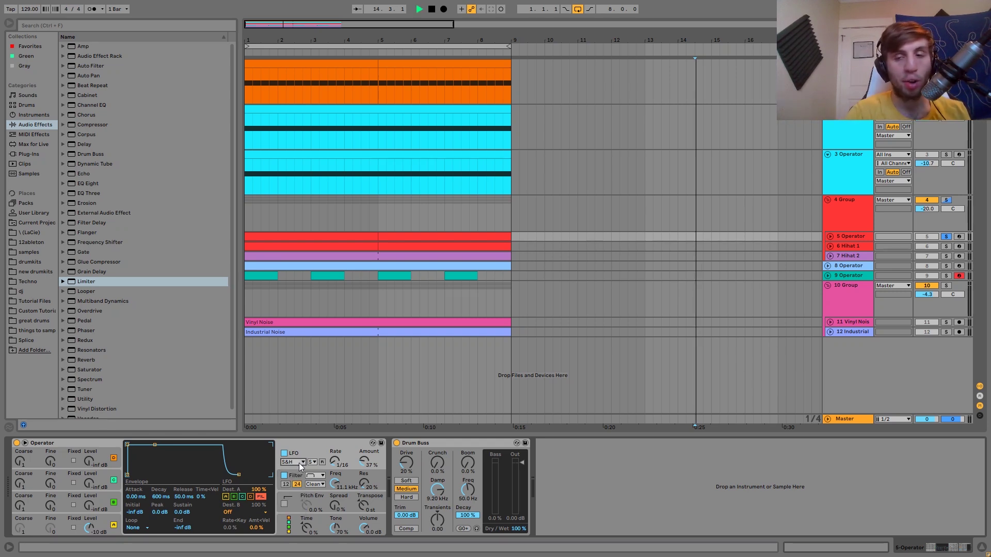
left_click(336, 238)
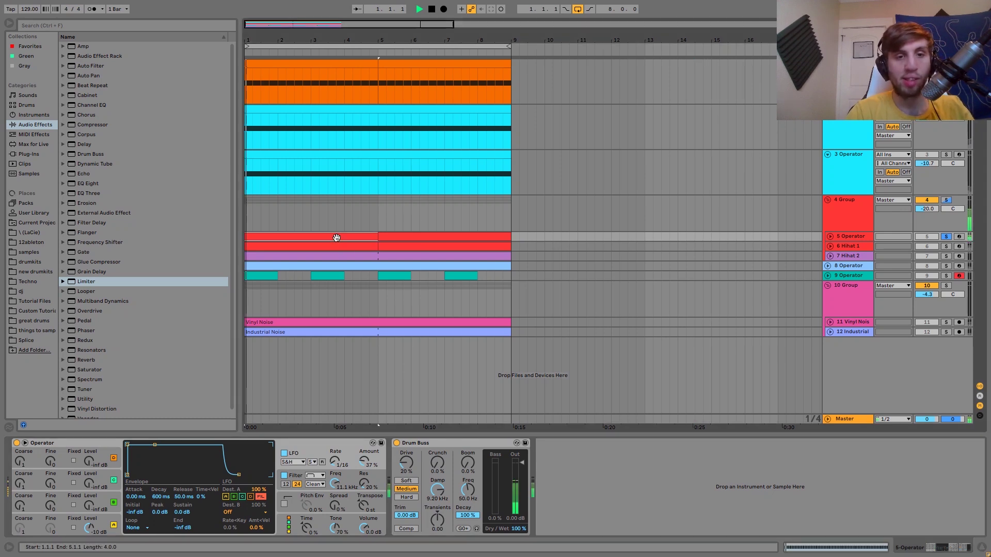
left_click(951, 249)
left_click(946, 246)
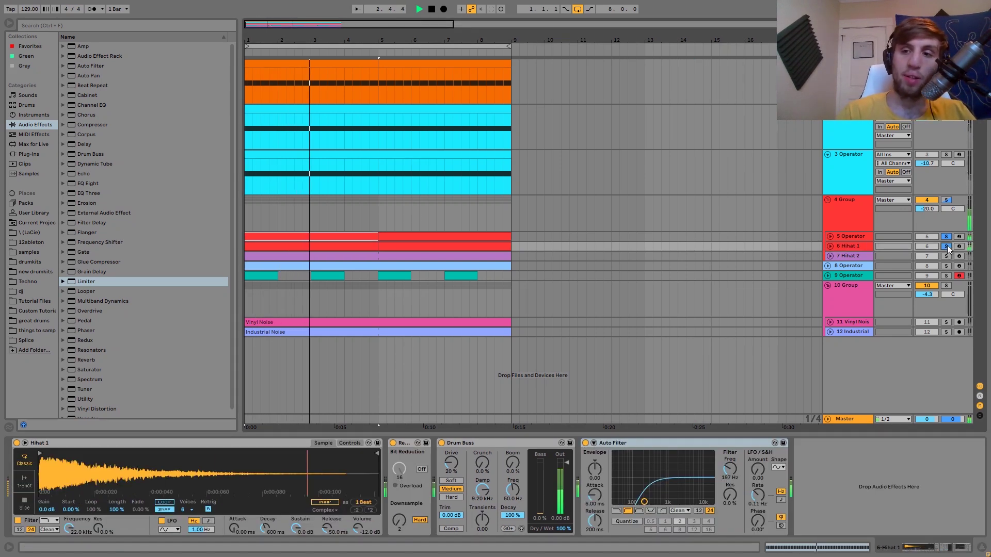
Clear the solos to hear the full mix, and solo 5 Operator again for comparison.
left_click(946, 246)
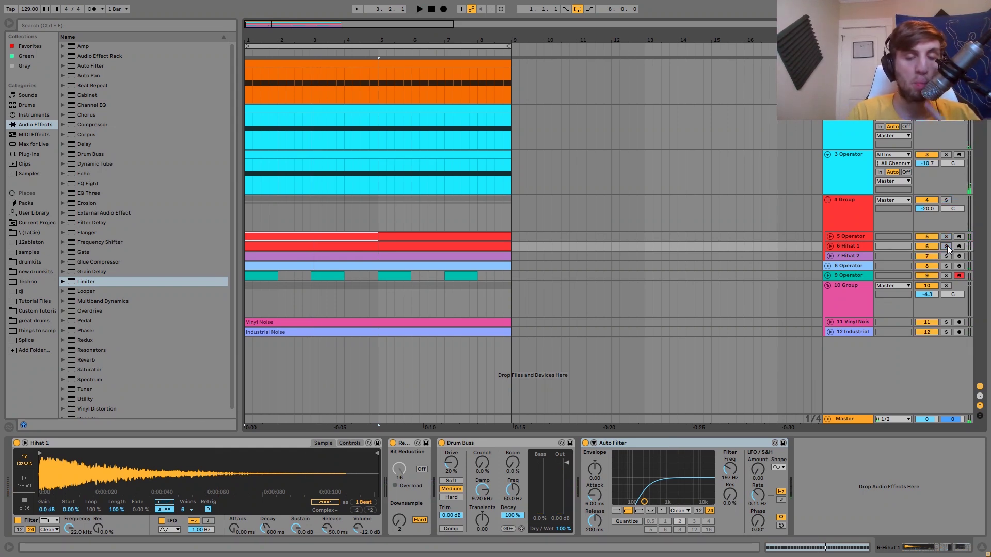
key("space")
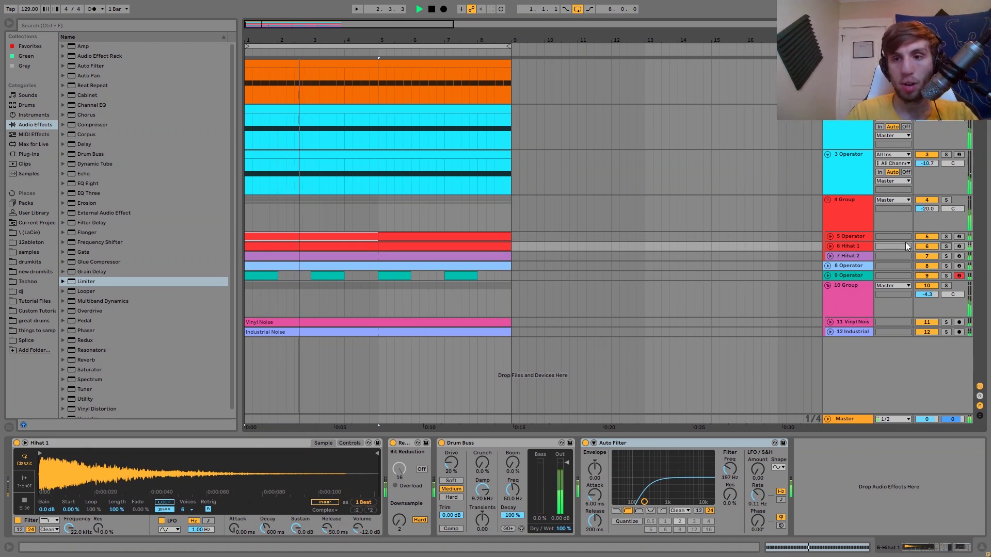
left_click(853, 236)
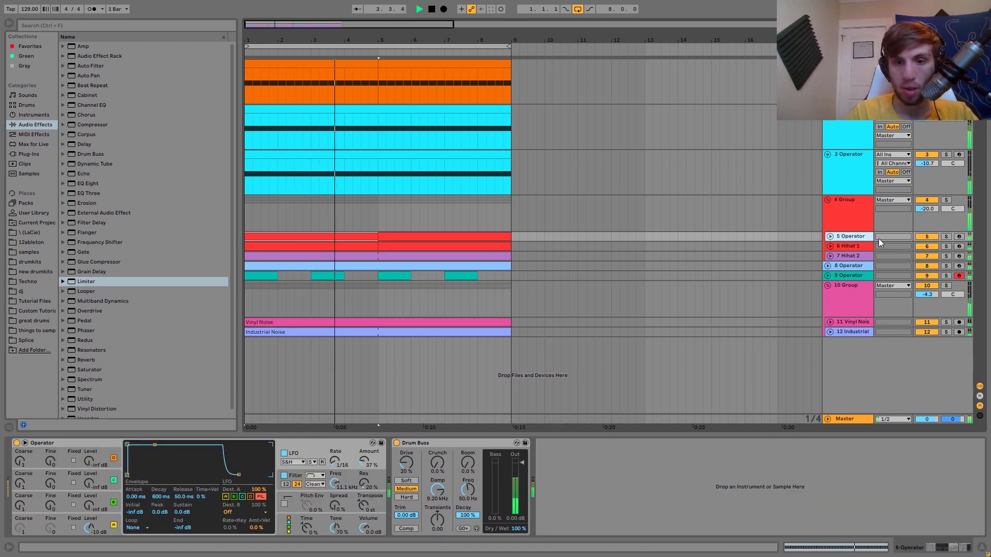
left_click(946, 237)
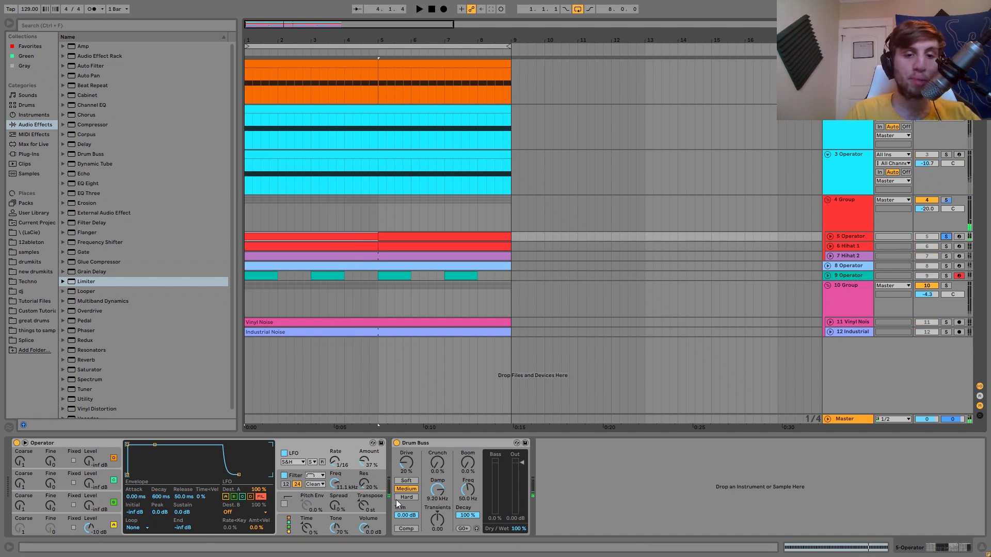
Solo 7 Hihat 2, unfold its track to show the MIDI pattern, and play the loop.
left_click(869, 255)
left_click(946, 257)
key("space")
left_click(830, 256)
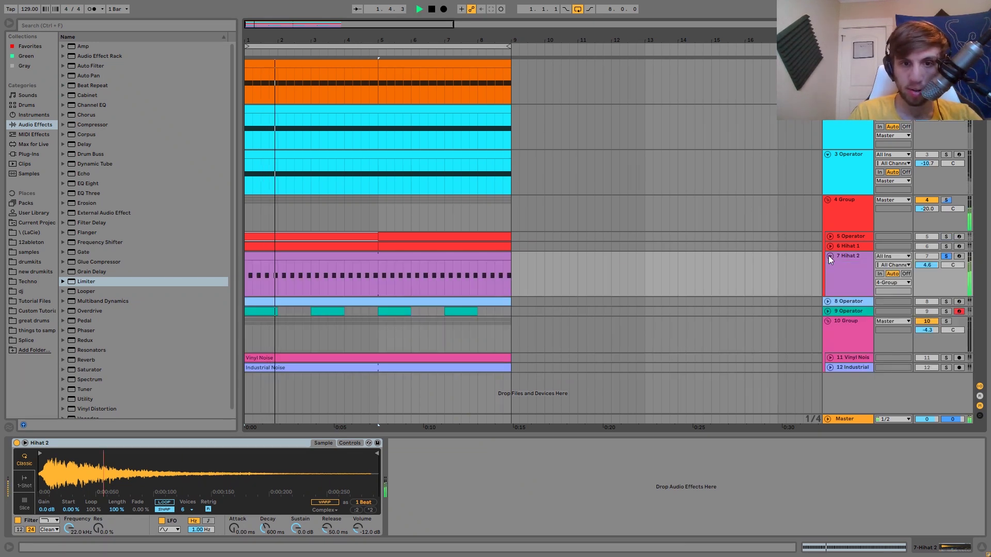
key("space")
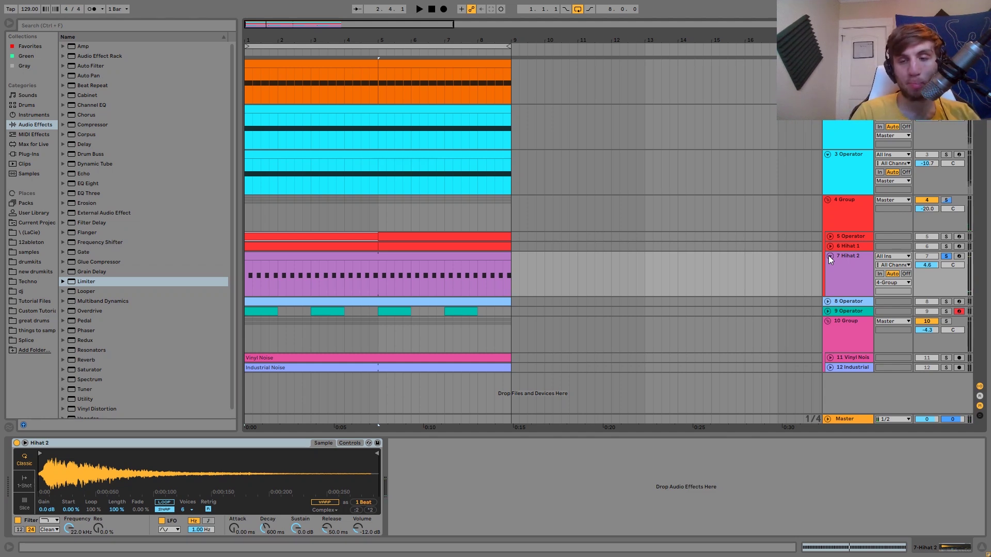
Replay 7 Hihat 2 in short passes, and clear its solo to hear it in the full mix.
key("space")
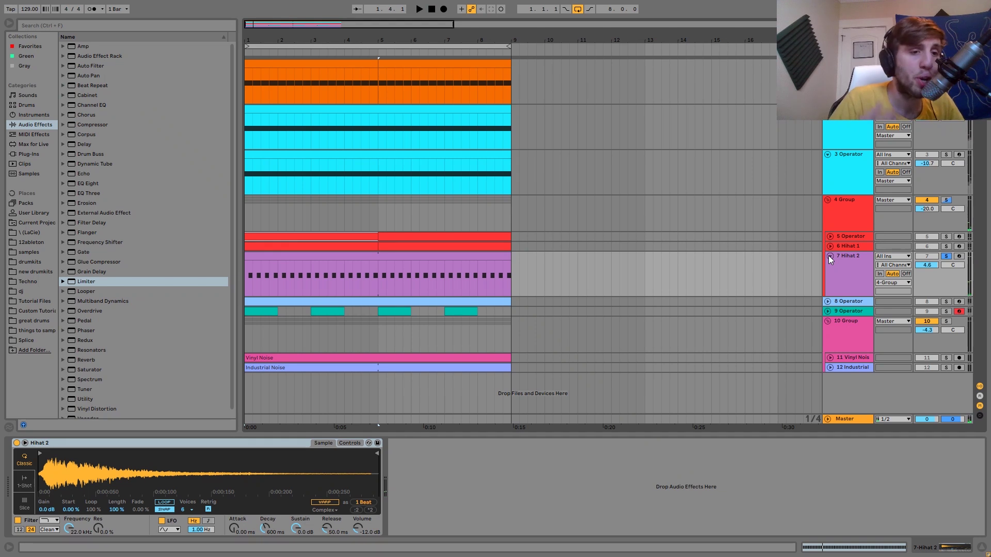
key("space")
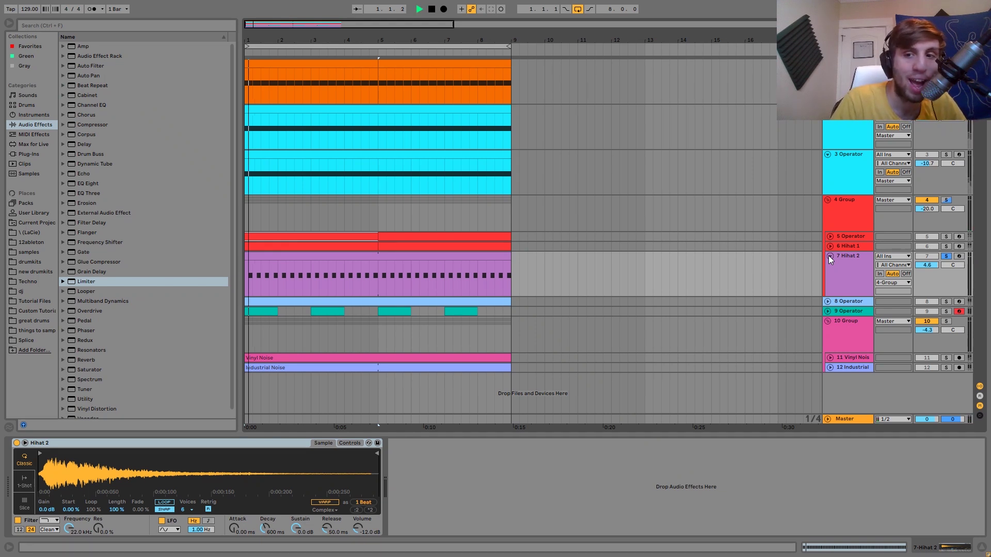
key("space")
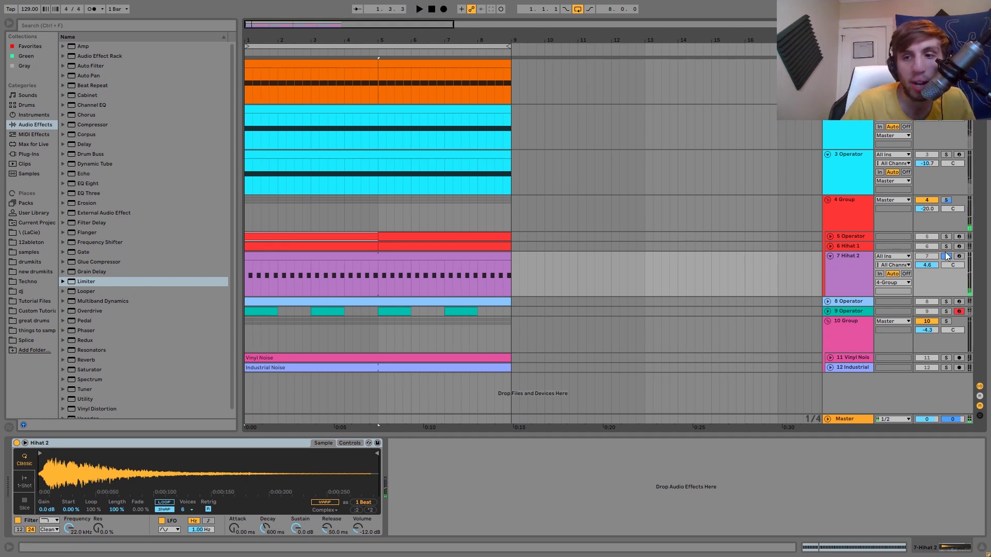
key("space")
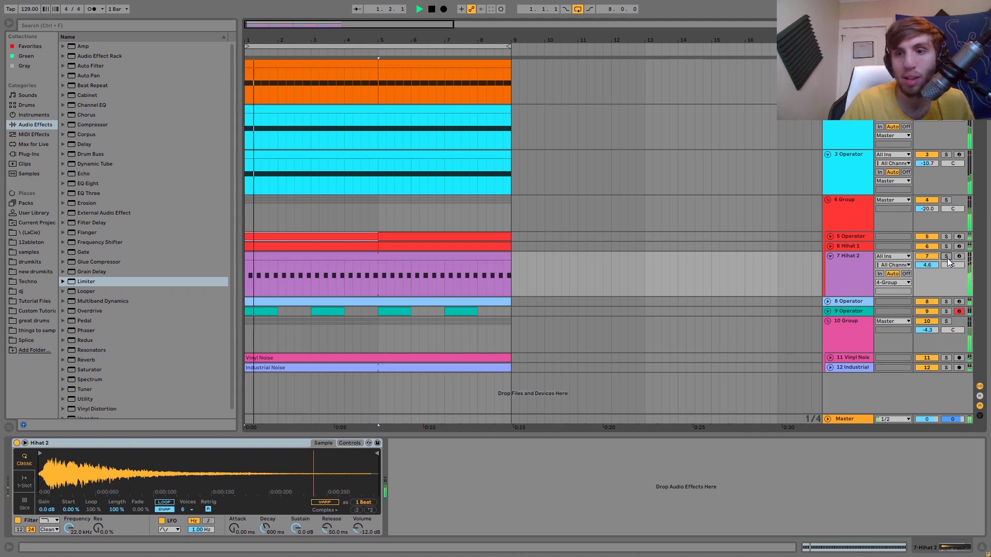
key("space")
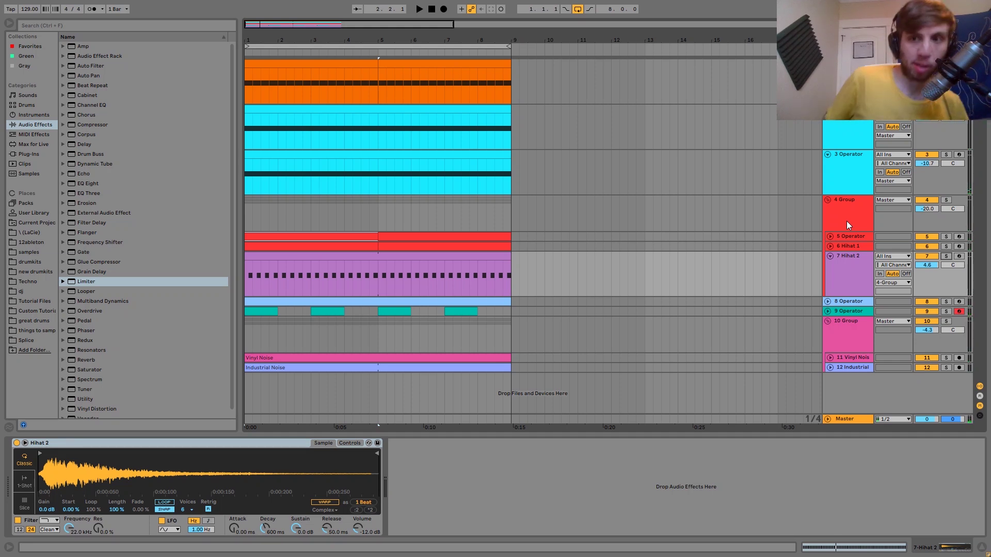
Solo 4 Group, glance at its 7 Hihat 2 and 5 Operator tracks, and return to the group's effect chain.
left_click(846, 225)
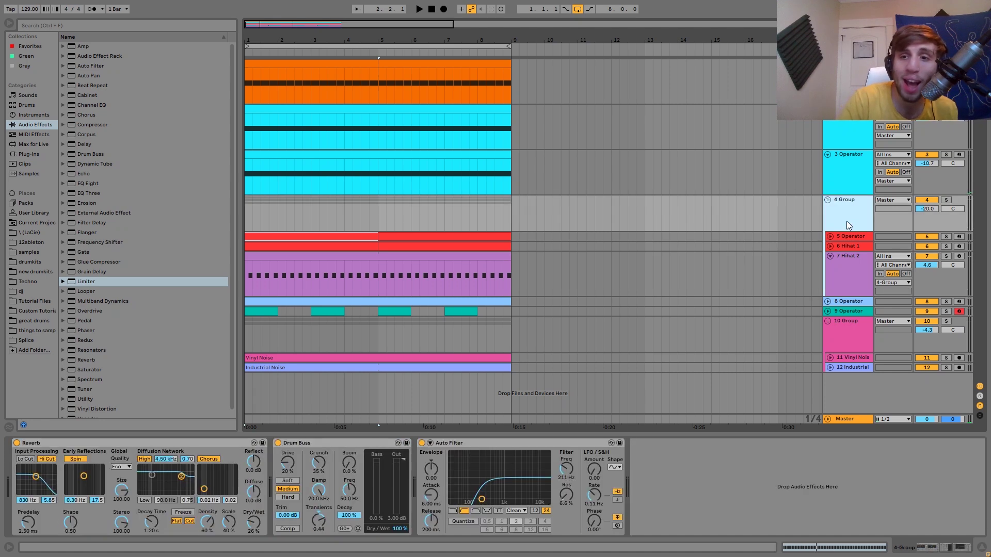
left_click(946, 201)
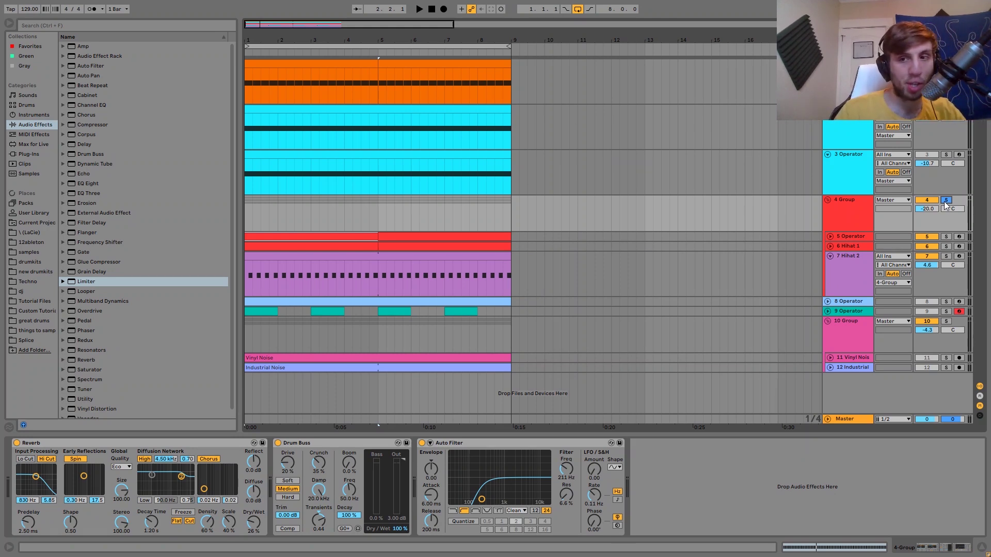
left_click(845, 277)
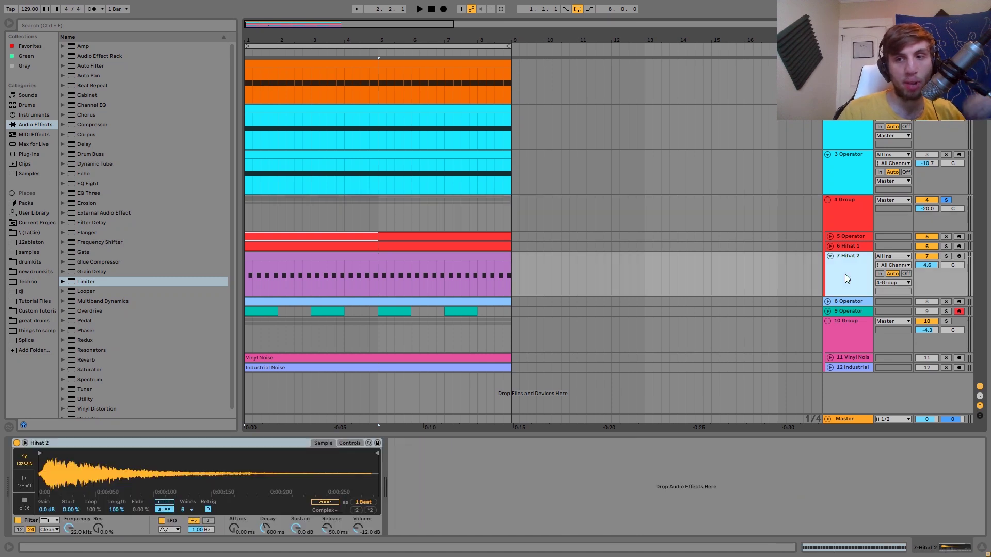
left_click(847, 239)
left_click(841, 229)
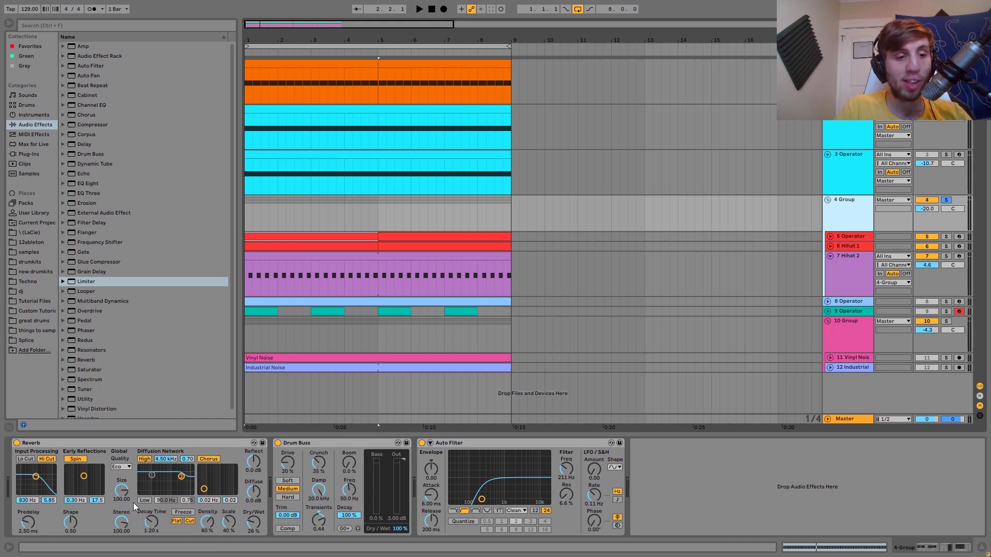
Play 4 Group with its Drum Buss bypassed and re-enabled for comparison, and select its Auto Filter.
key("space")
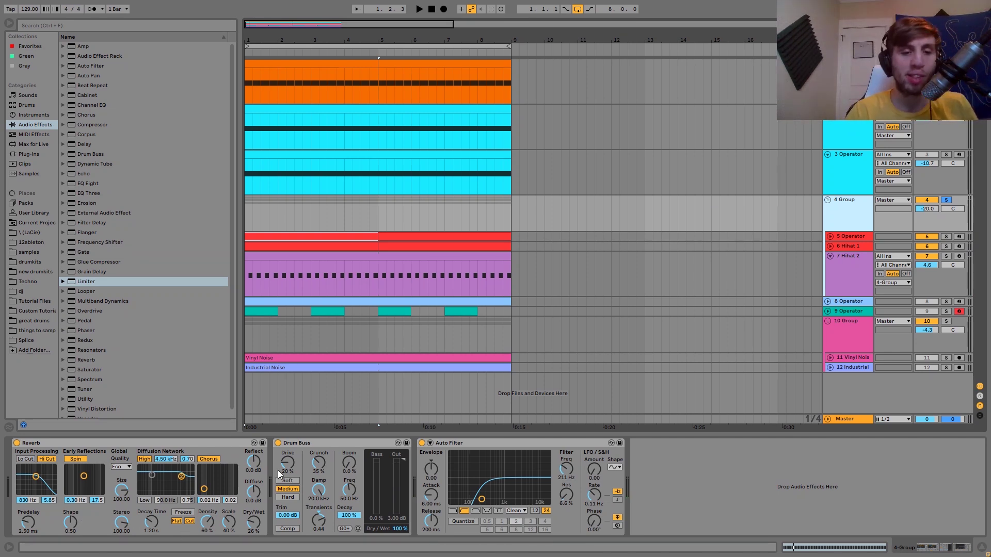
left_click(279, 443)
key("space")
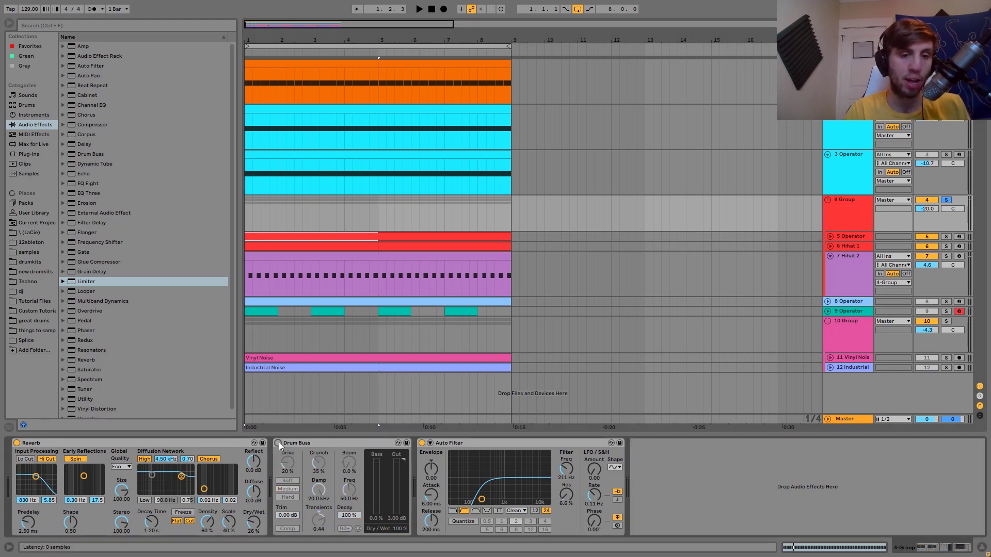
left_click(278, 443)
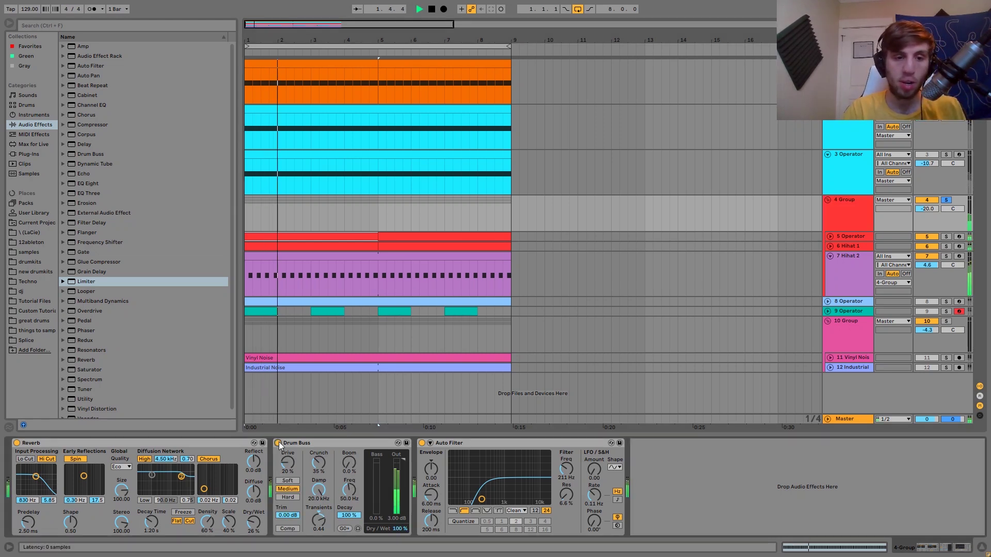
key("space")
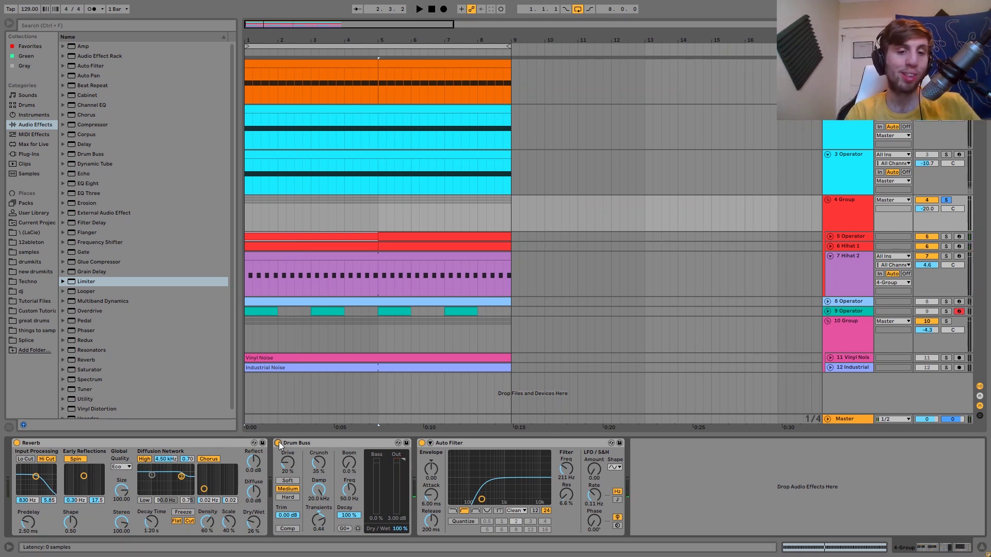
left_click(449, 442)
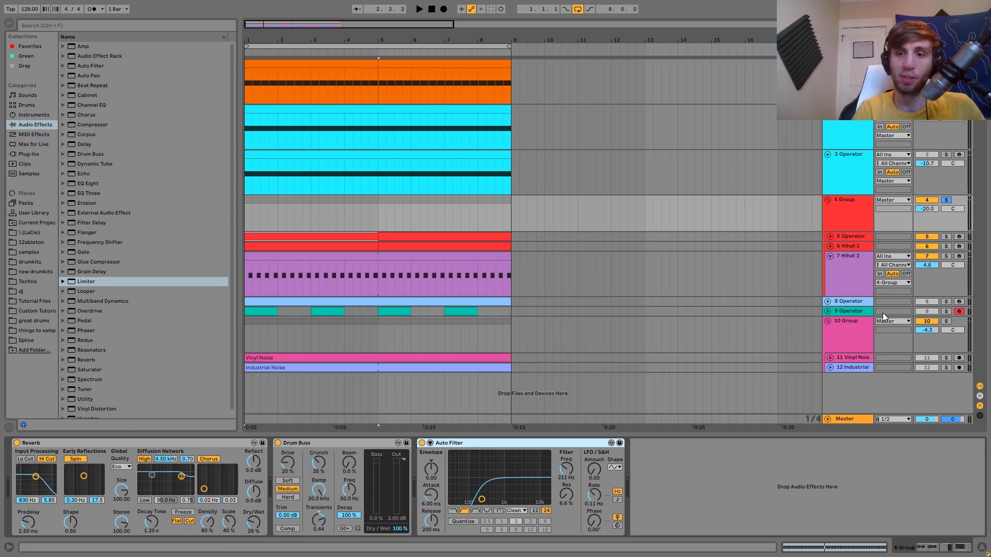
Solo 8 Operator, unfold its track, and play the loop.
left_click(858, 301)
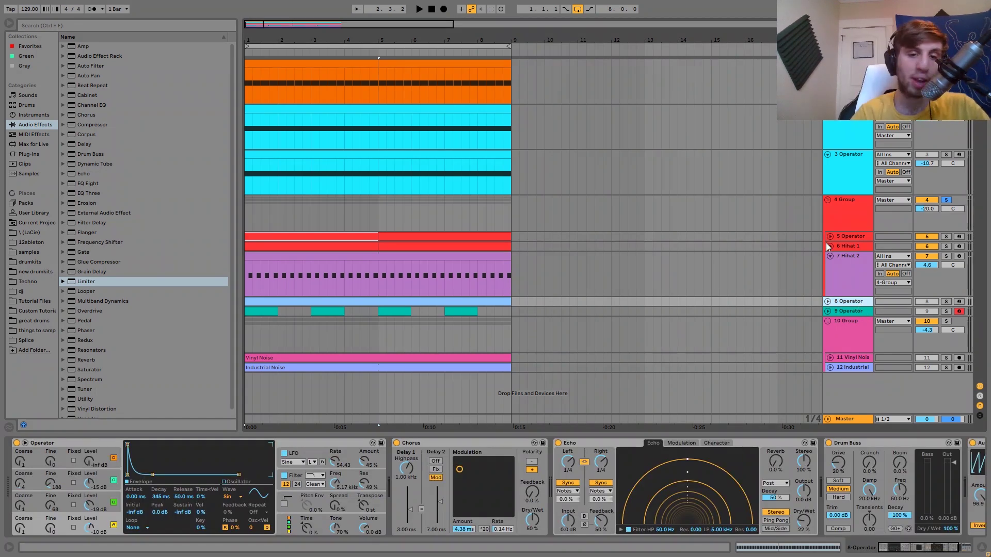
left_click(946, 301)
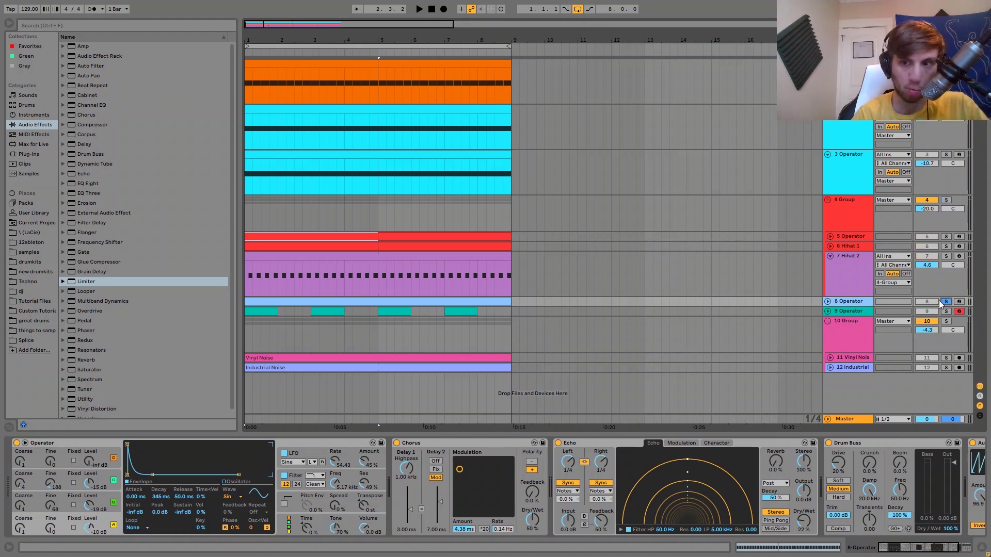
left_click(827, 301)
key("space")
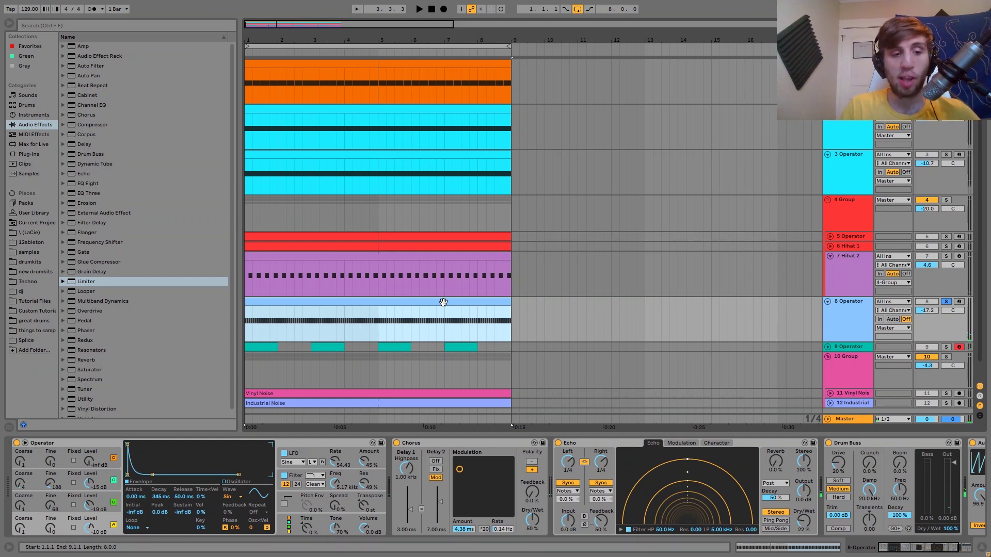
Show oscillators A, B and C of the Operator device on 8 Operator, and play the soloed loop.
left_click(114, 519)
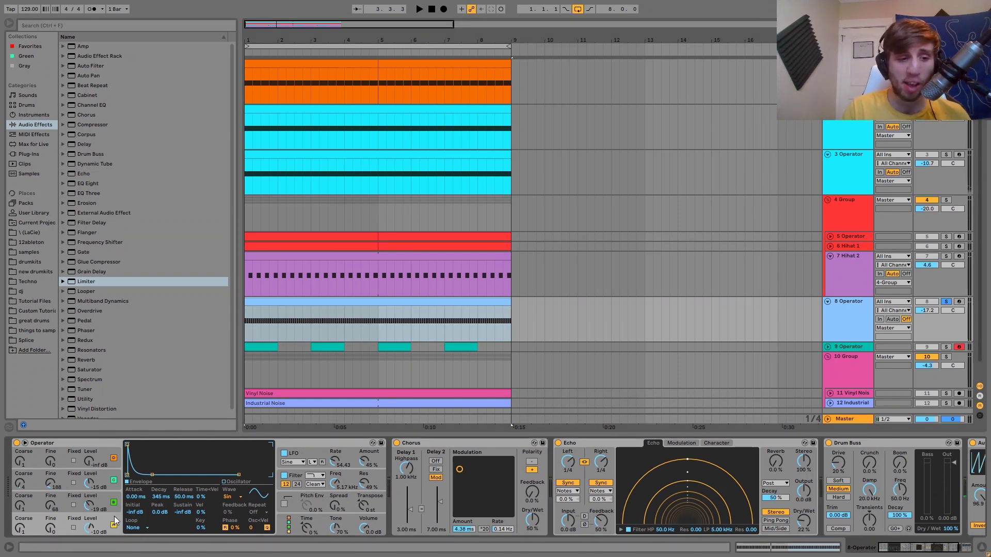
left_click(104, 502)
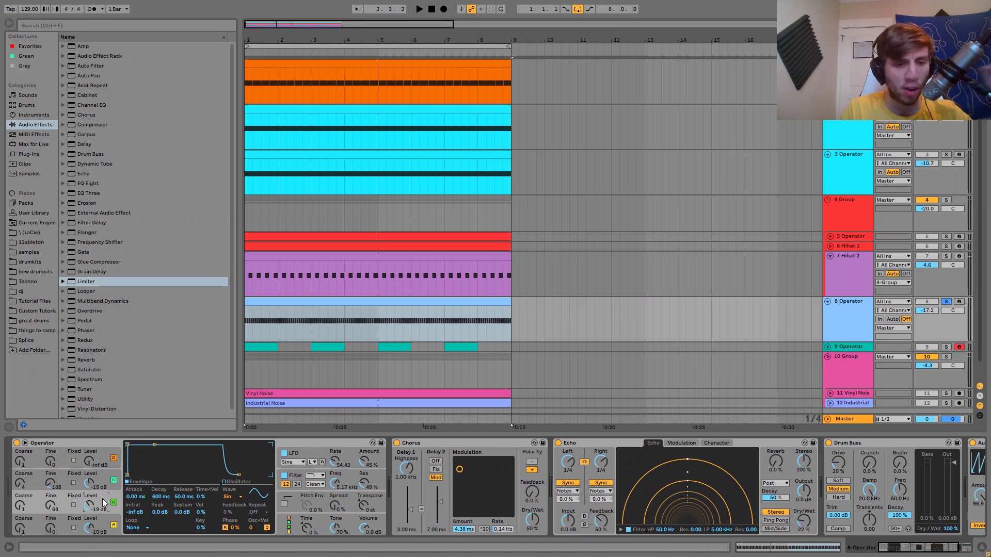
left_click(104, 482)
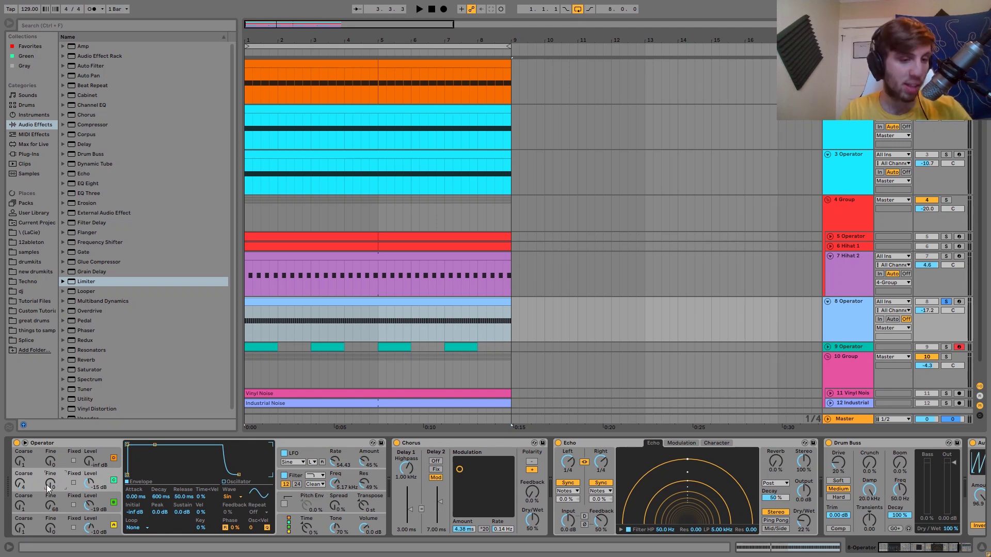
left_click(54, 508)
key("space")
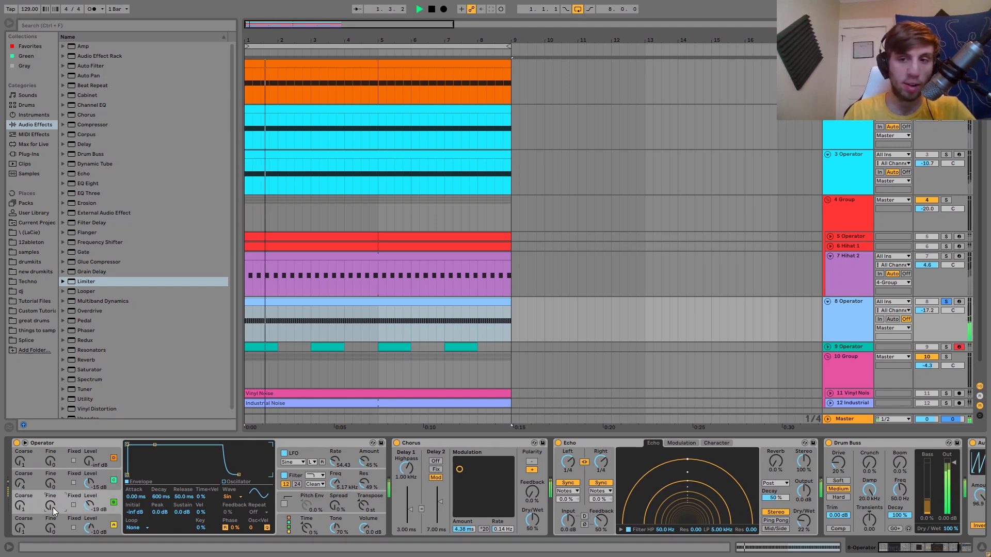
key("space")
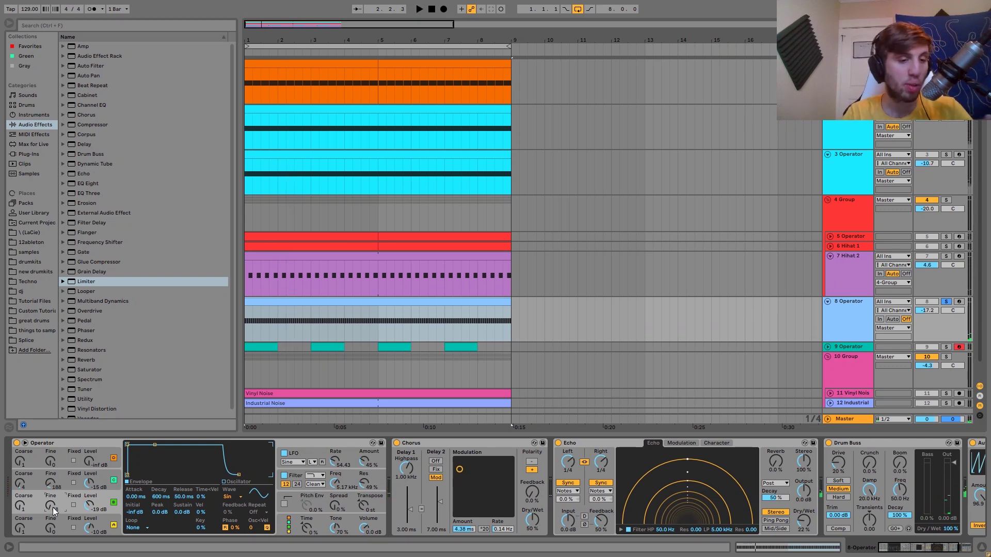
Show the filter settings of 8 Operator's Operator device, playing the soloed loop before and after.
key("space")
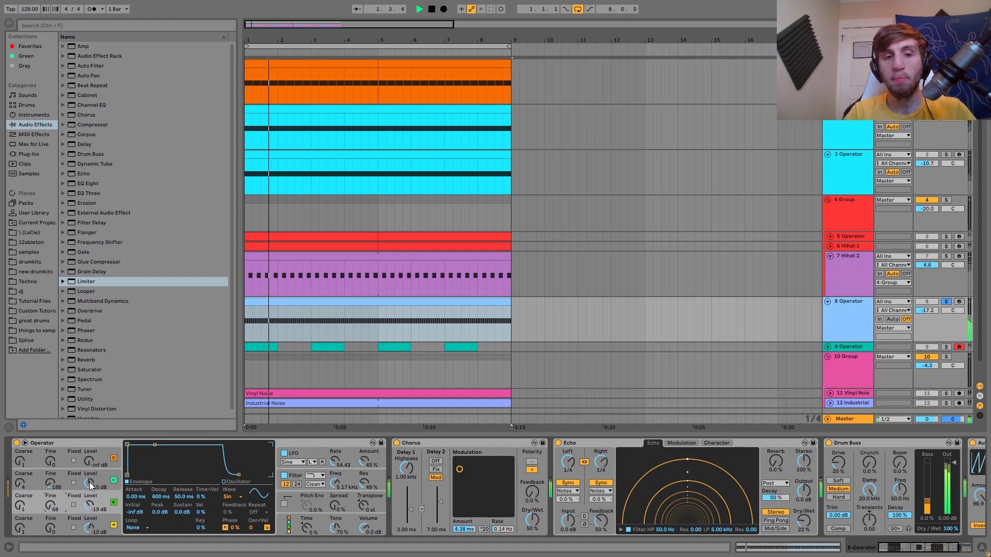
key("space")
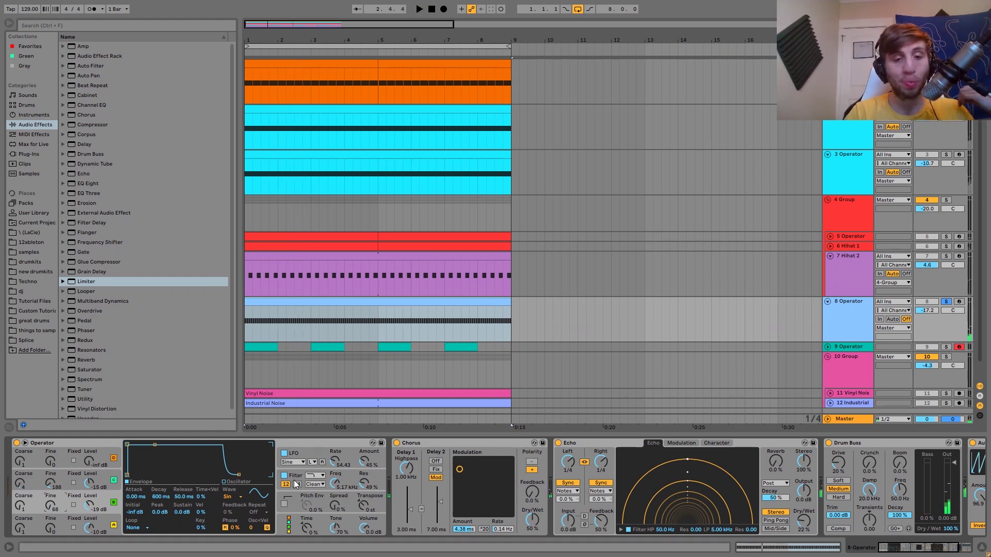
left_click(296, 483)
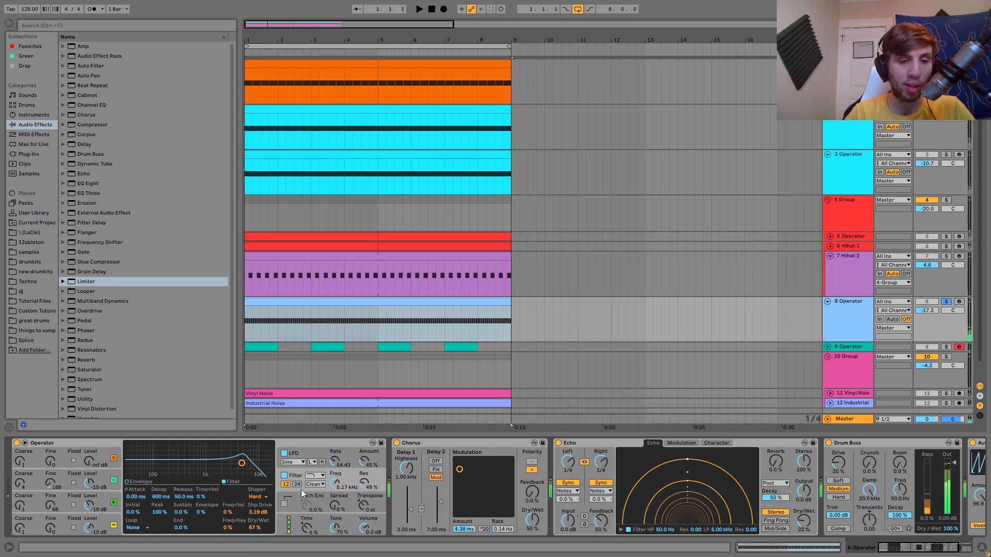
key("space")
key("space")
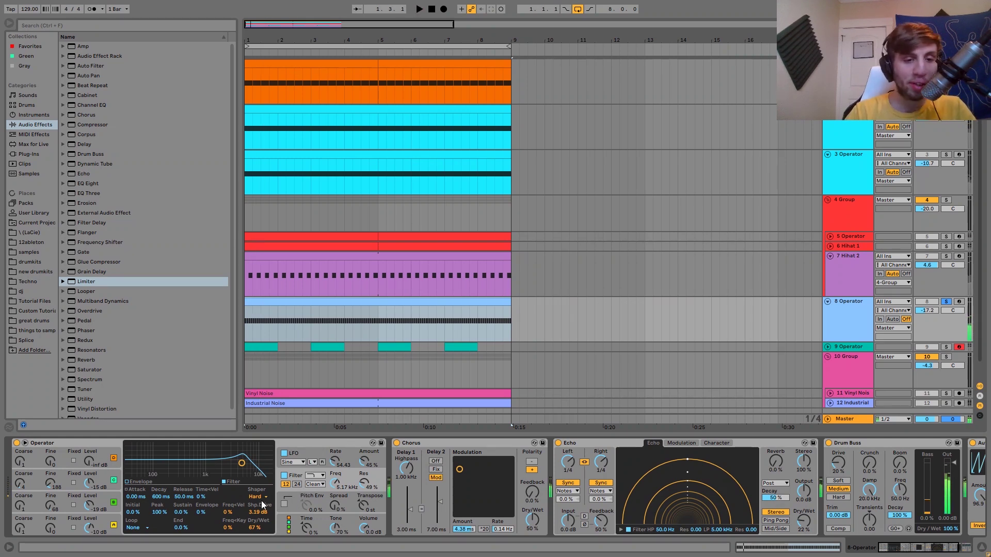
Try a different shaper type in 8 Operator's filter, undo the change, and play the loop.
left_click(253, 495)
left_click(260, 460)
key("space")
key("ctrl+z")
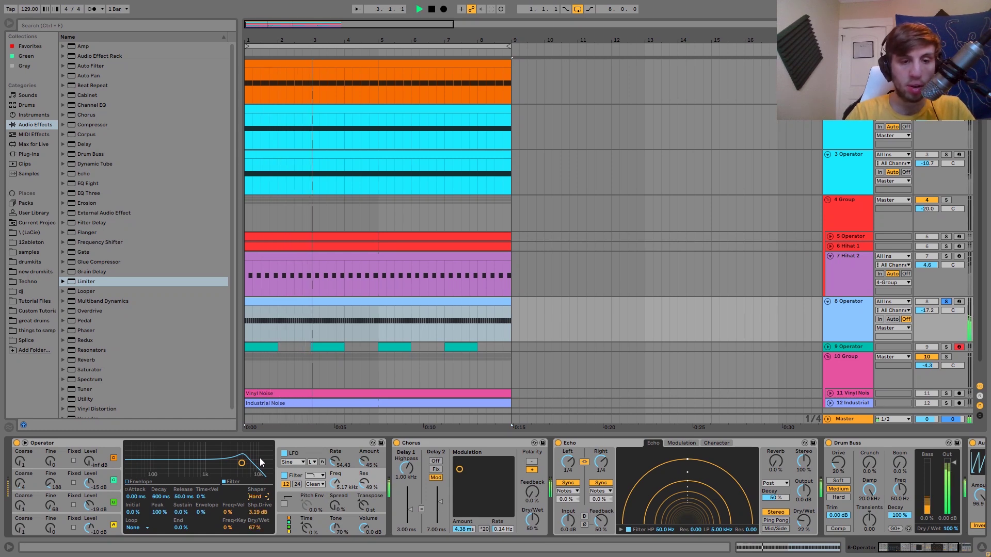
key("space")
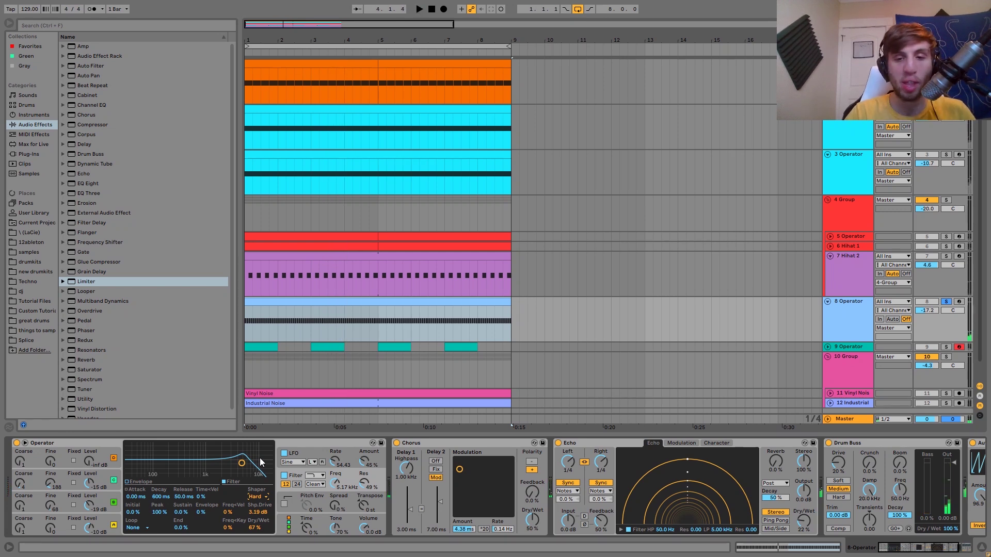
Show the LFO settings of 8 Operator, and play the loop with the LFO switched off and on again for comparison.
left_click(311, 456)
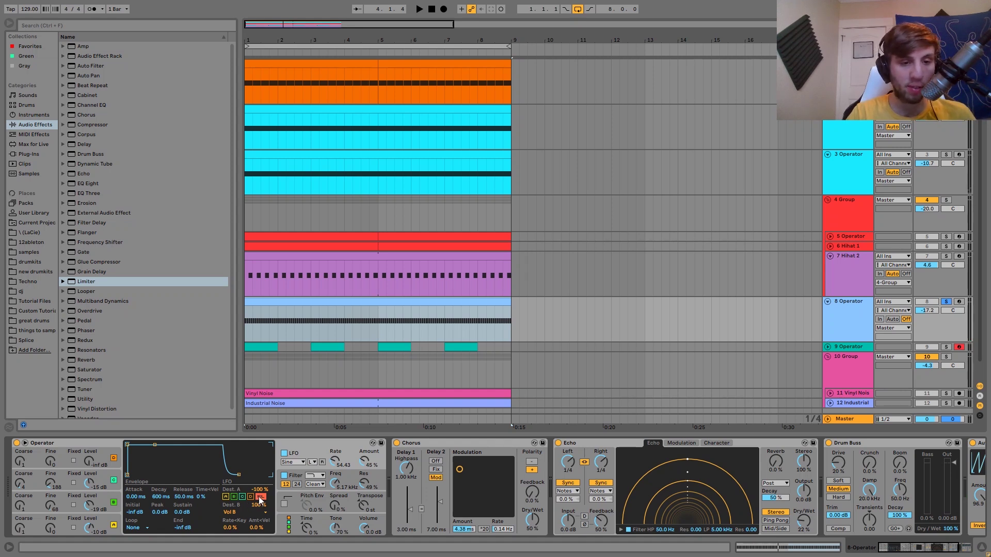
key("space")
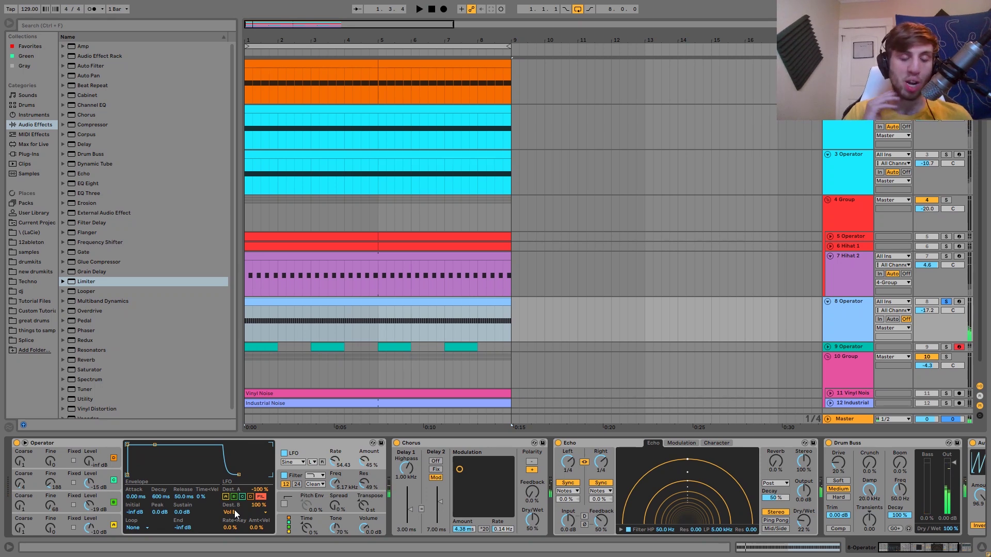
left_click(284, 453)
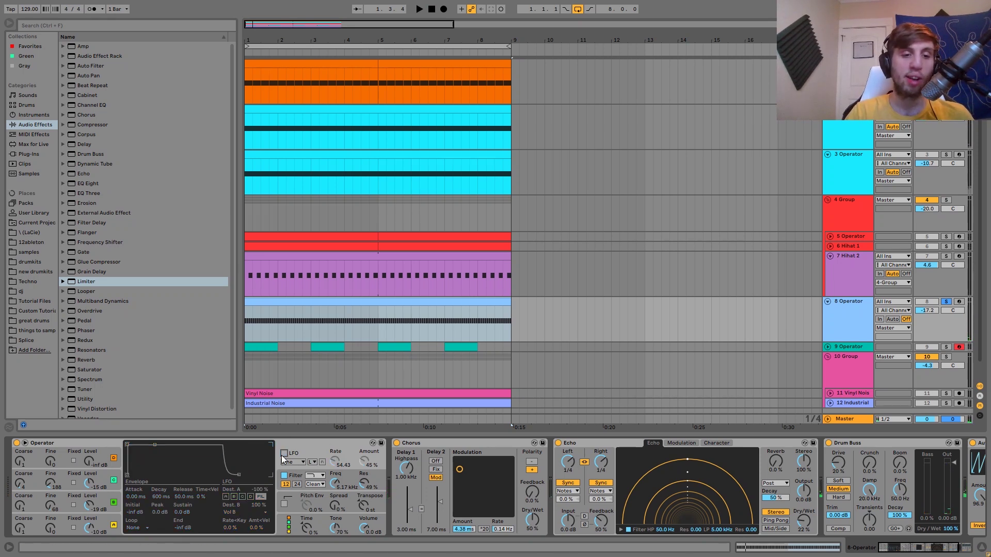
key("space")
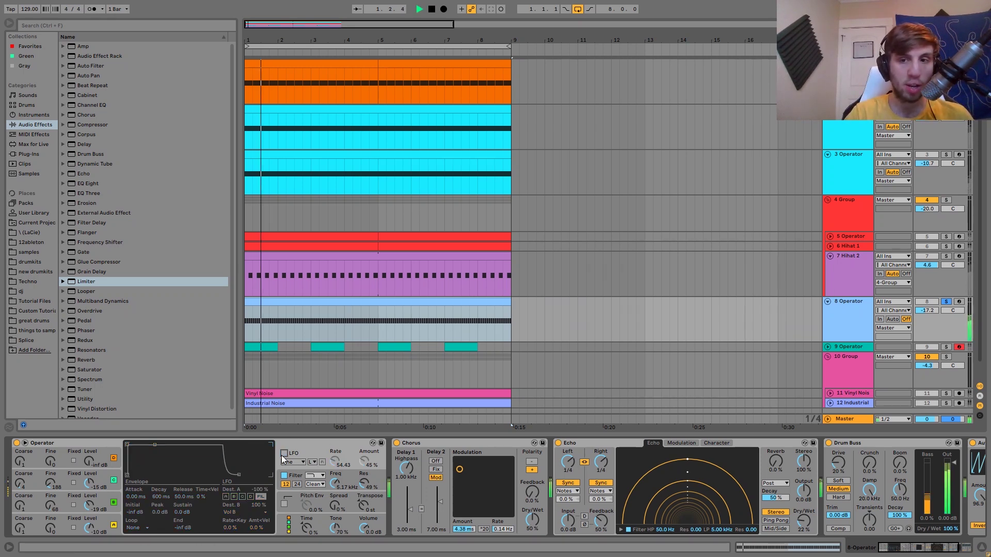
key("space")
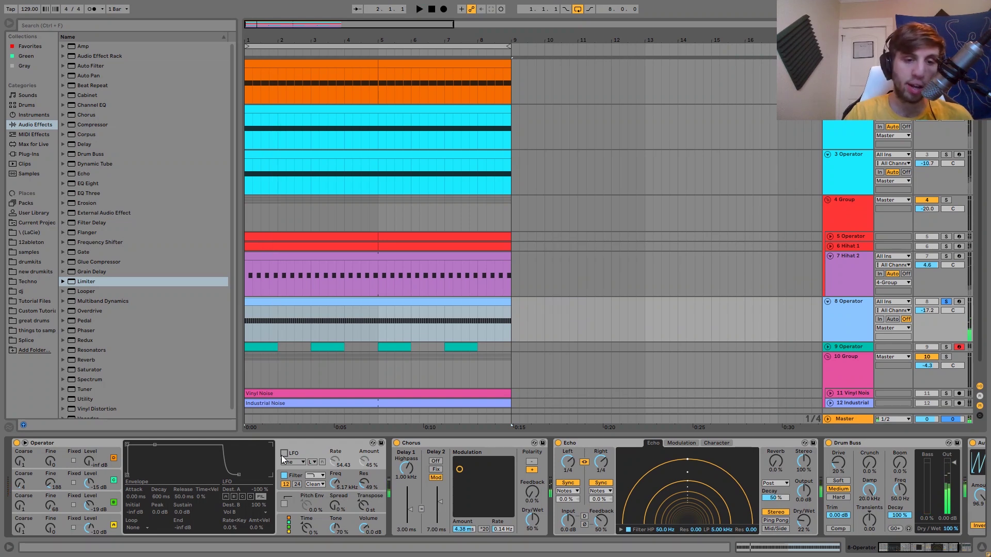
left_click(282, 454)
key("space")
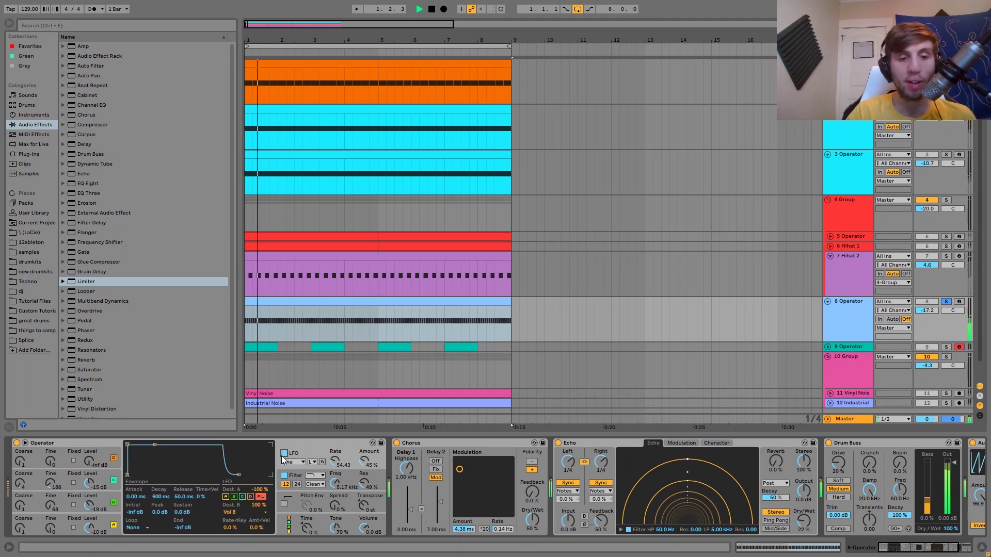
key("space")
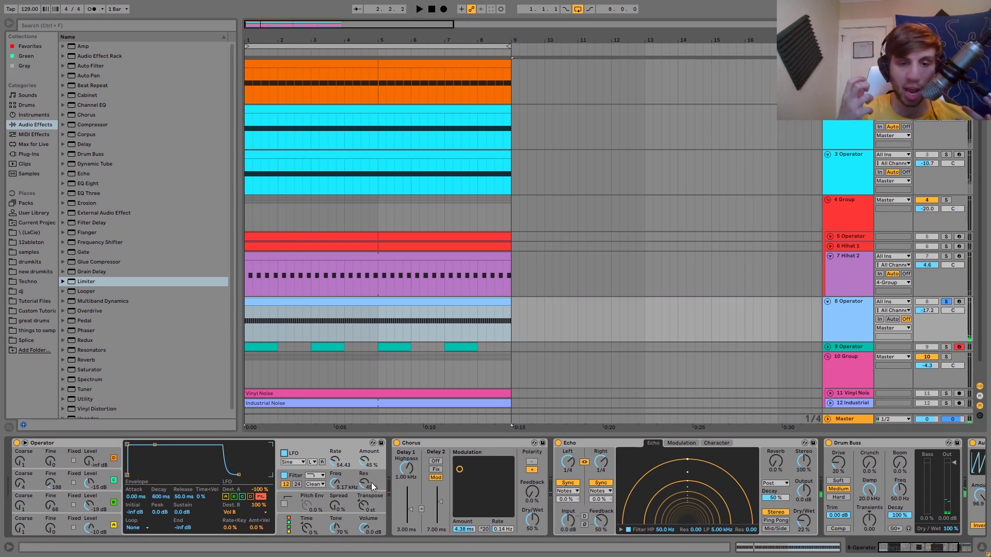
Review 8 Operator's effect chain, and play the loop with its Drum Buss bypassed and re-enabled for comparison.
scroll(370, 482, "right", 3)
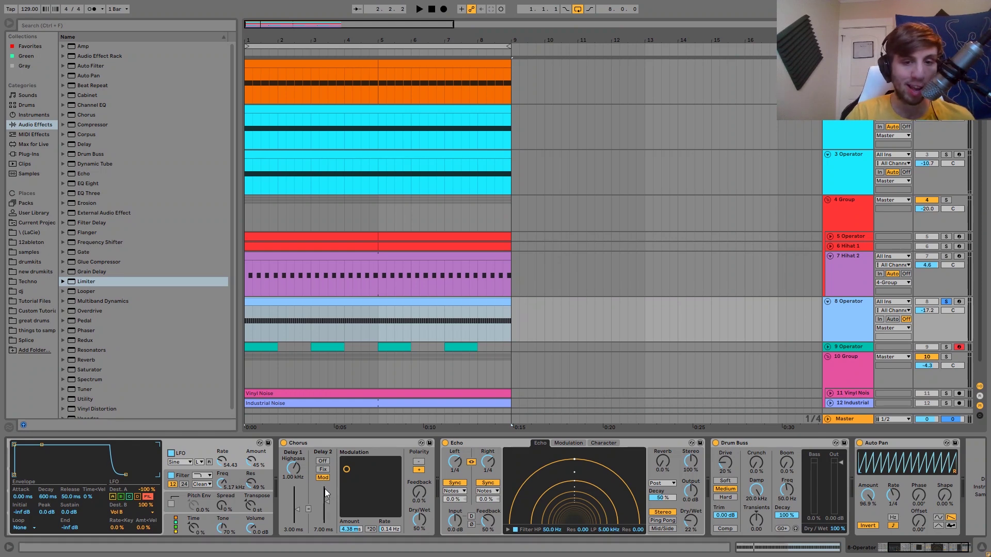
scroll(324, 488, "right", 1)
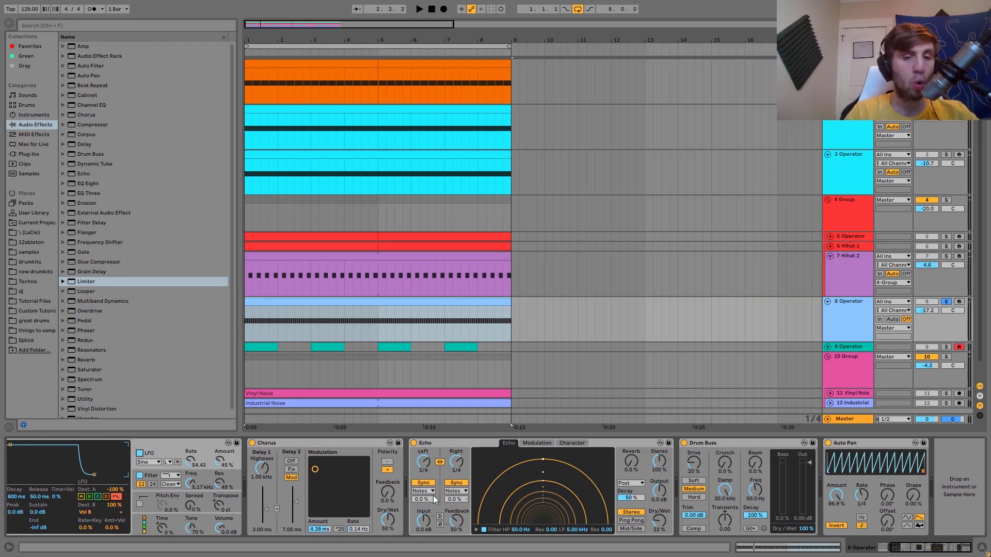
key("space")
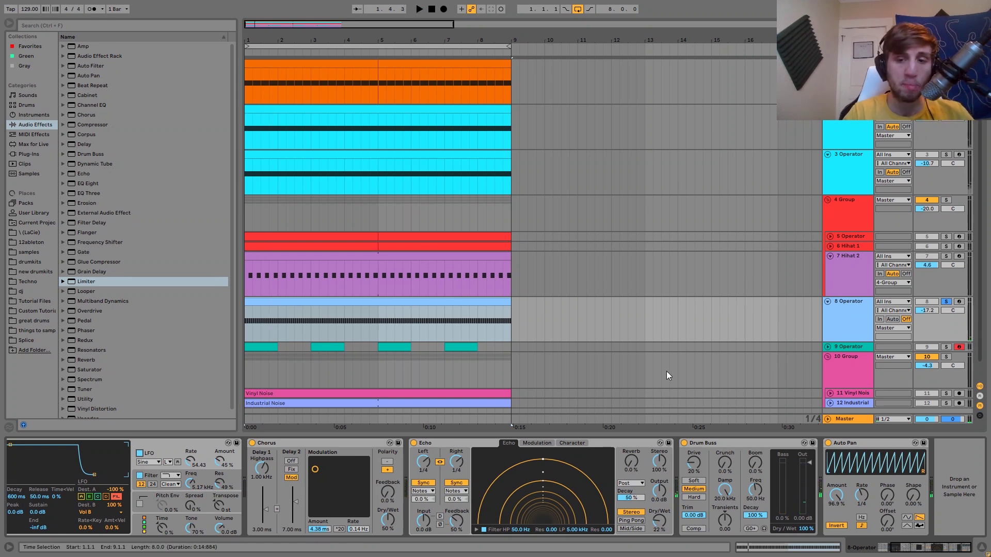
left_click(684, 443)
key("space")
left_click(684, 444)
key("space")
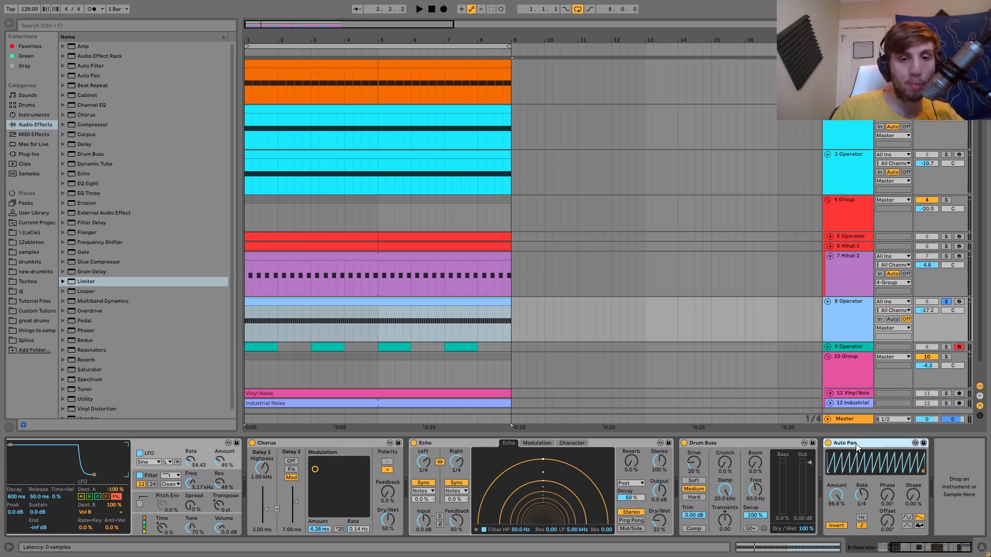
Play 8 Operator with its Auto Pan selected, and return to the Operator device at the start of the chain.
key("space")
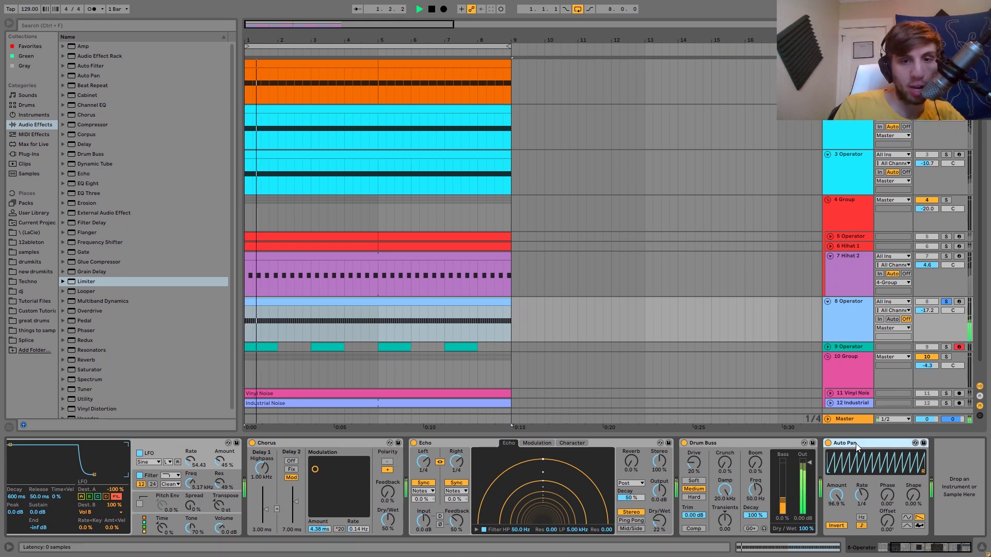
key("space")
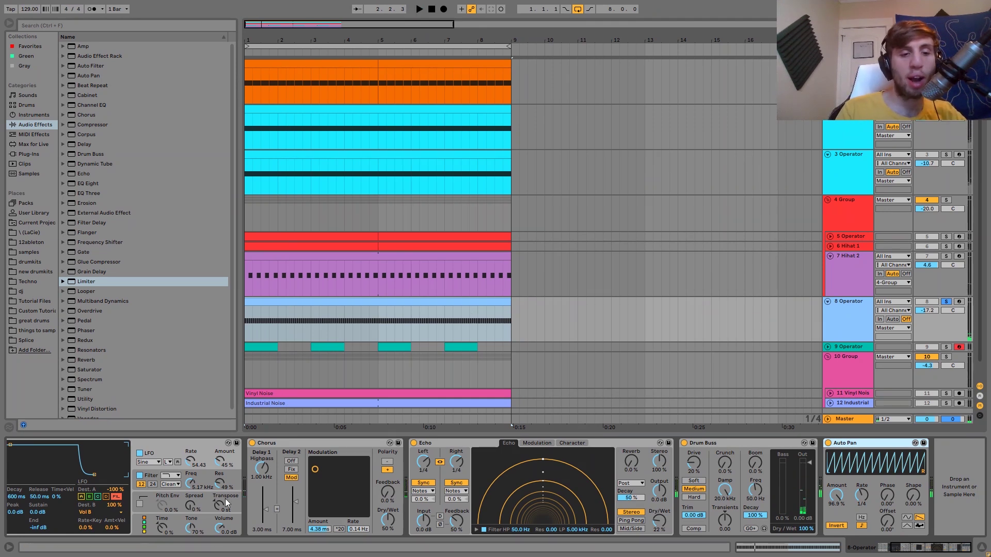
scroll(53, 516, "left", 3)
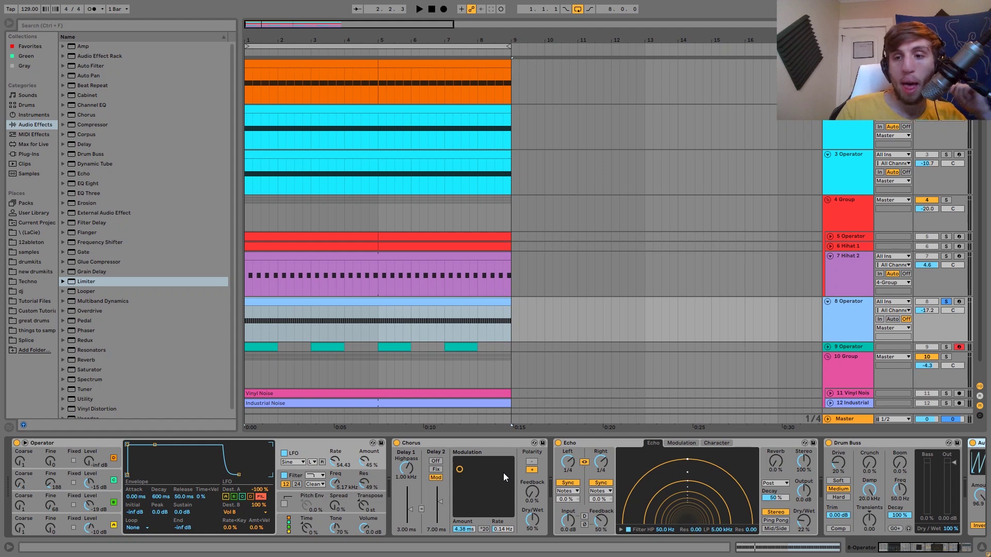
Solo 9 Operator, unfold its track, and play the loop.
left_click(946, 347)
double_click(862, 346)
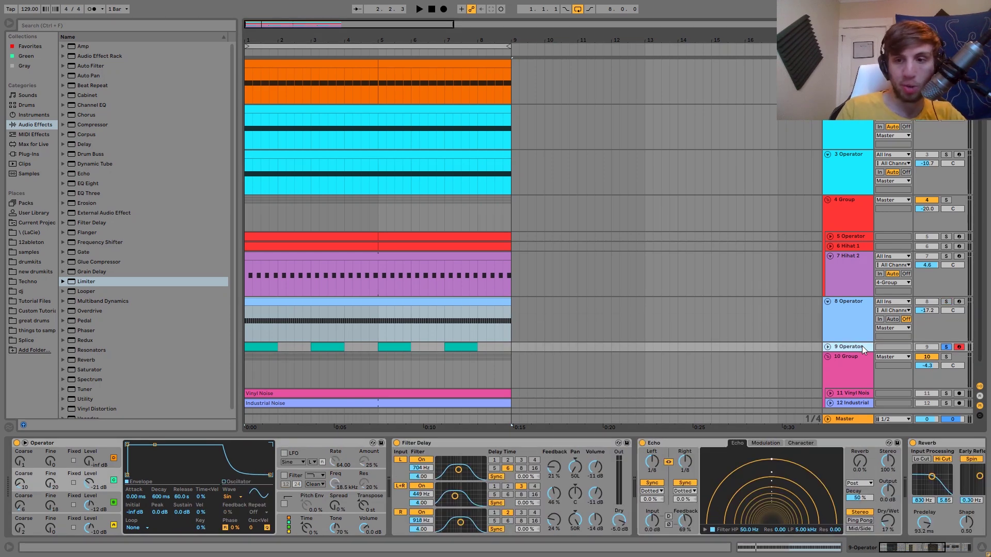
key("space")
scroll(862, 346, "down", 3)
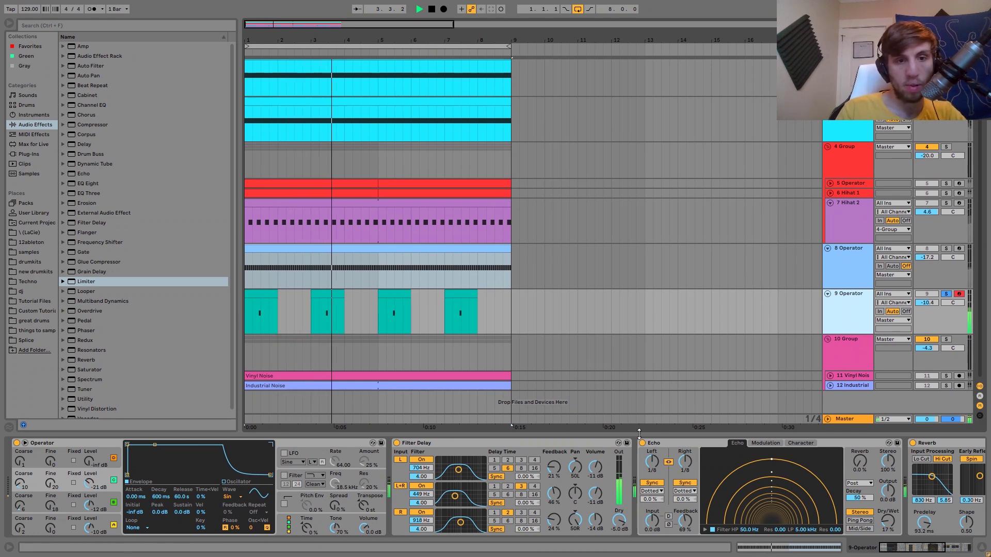
key("space")
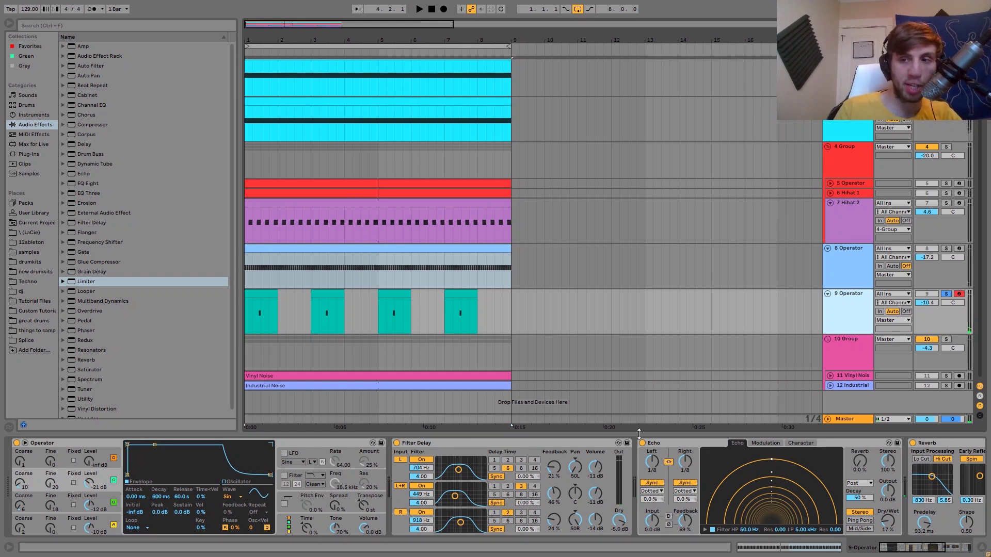
Unsolo 9 Operator to play it in the full mix, and solo it again.
left_click(945, 295)
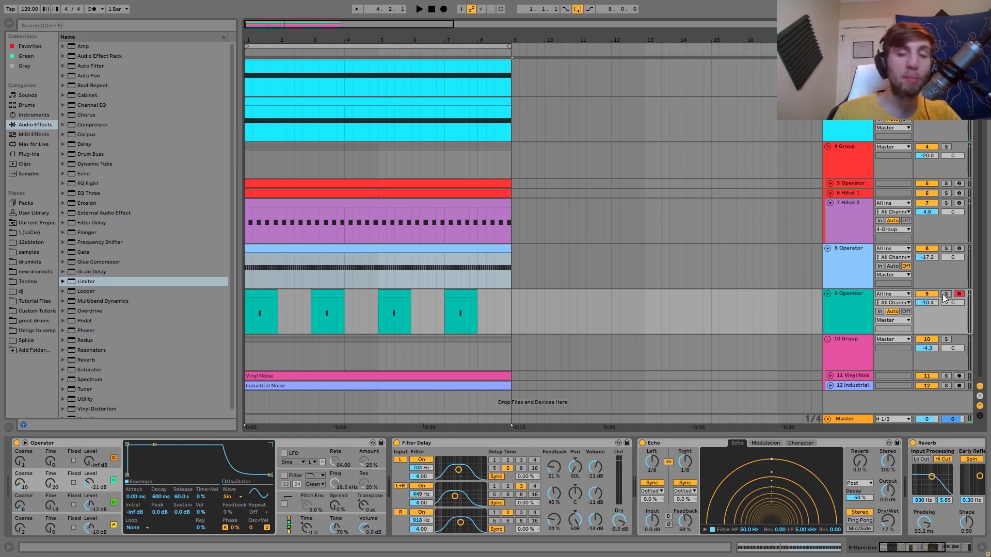
key("space")
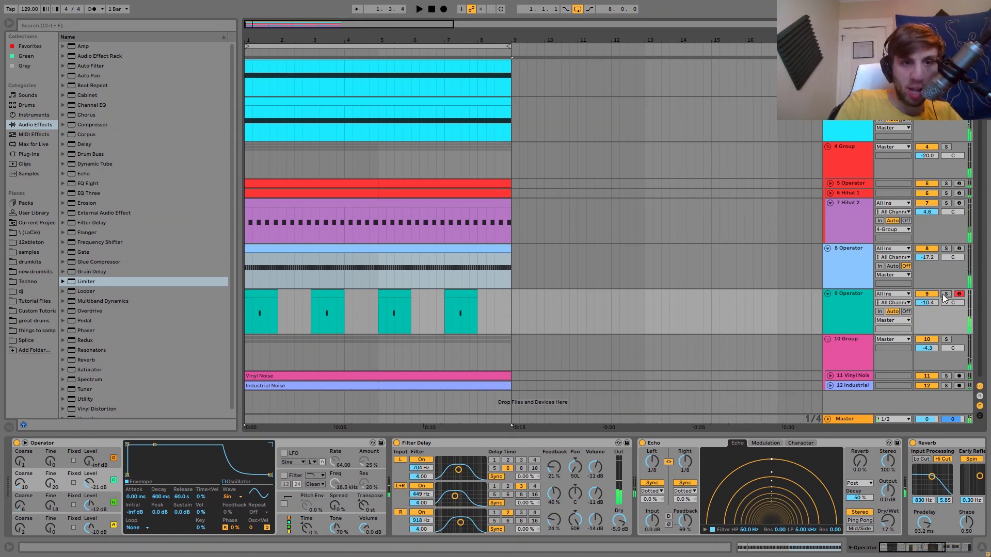
left_click(945, 294)
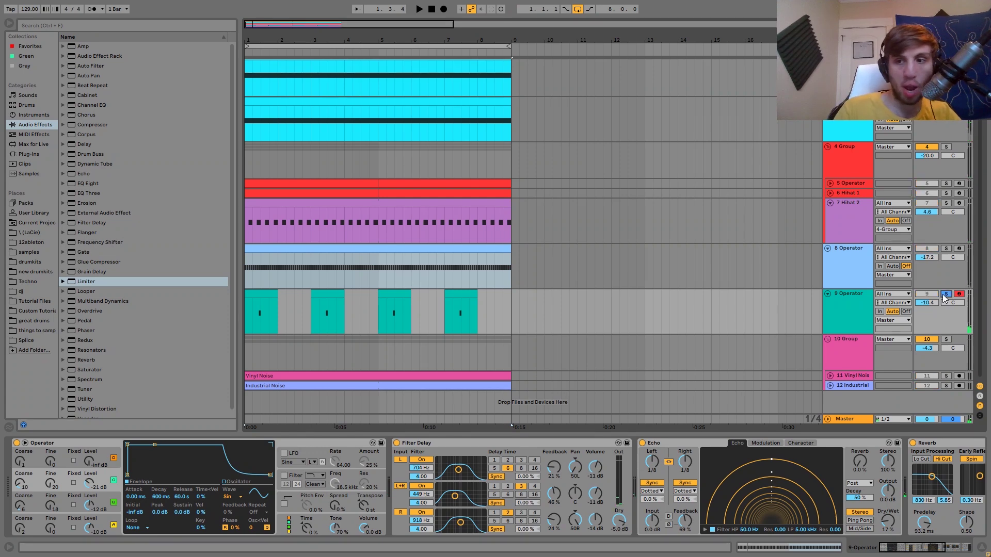
Open the first MIDI clip on 9 Operator, select its F#0 note, and return to the track's device chain.
double_click(260, 304)
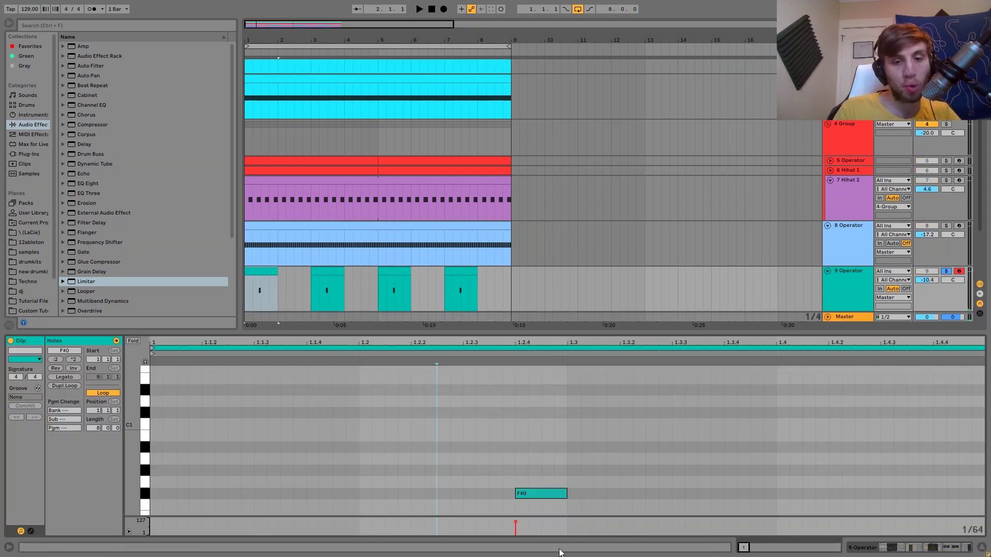
left_click(542, 493)
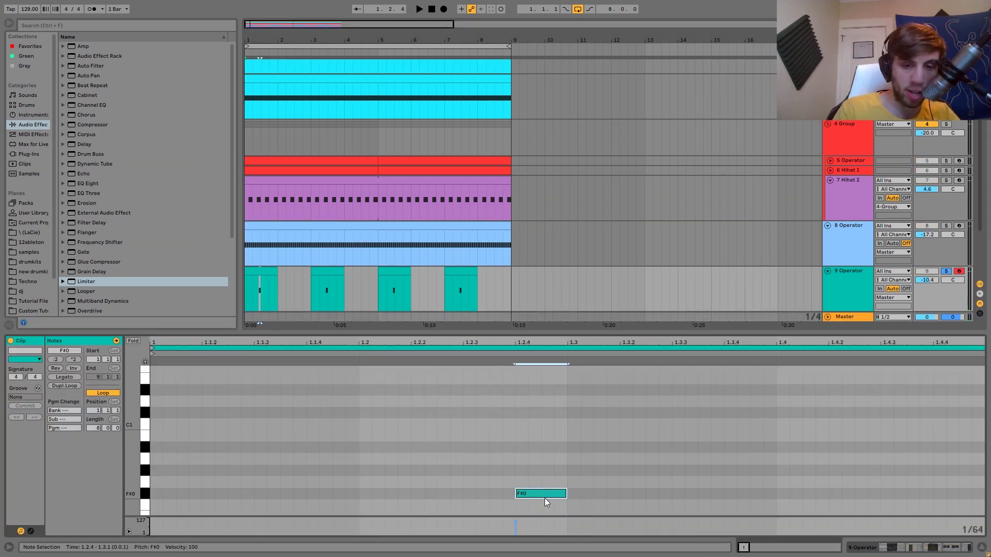
left_click(844, 275)
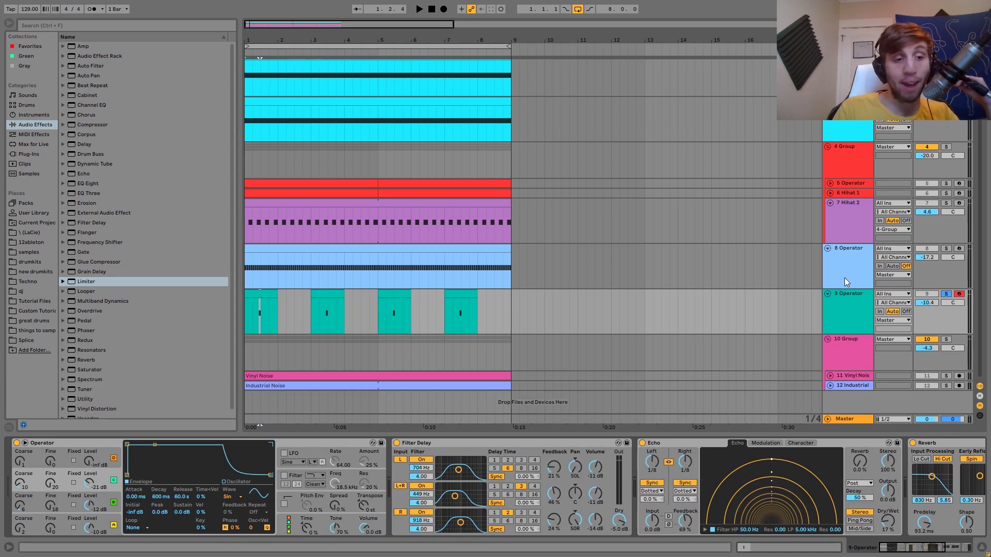
Show the envelopes of oscillators A, C and B of 9 Operator's Operator device, ending on oscillator A.
left_click(114, 519)
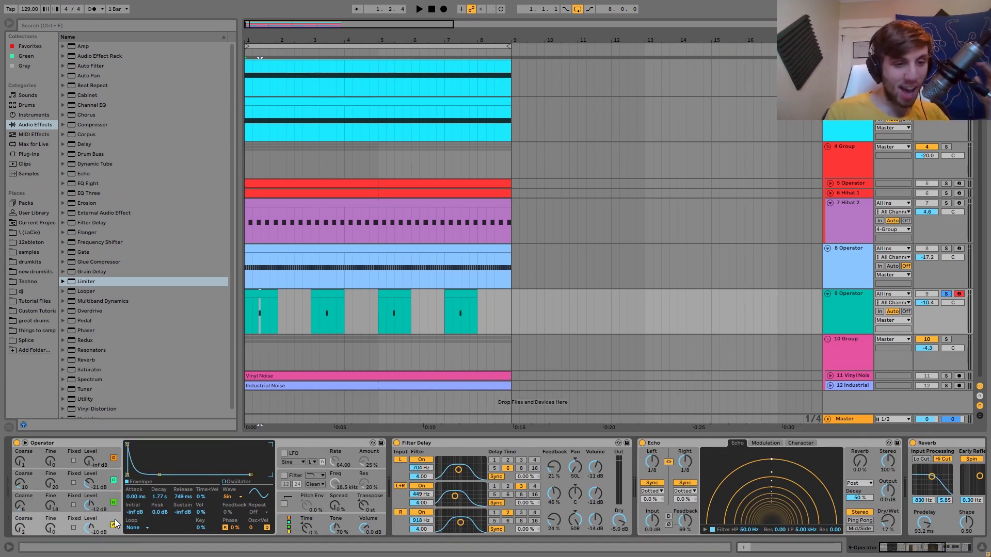
left_click(104, 480)
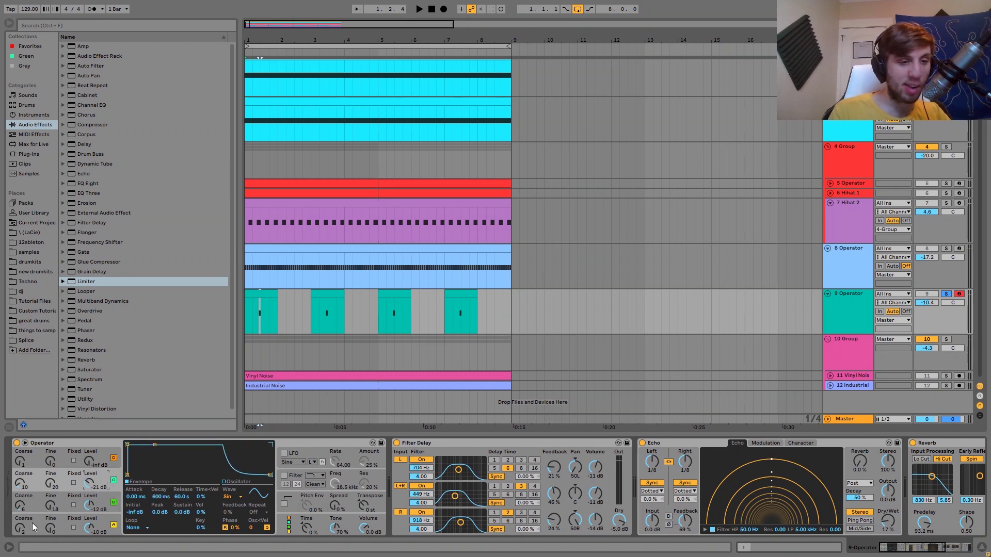
left_click(107, 493)
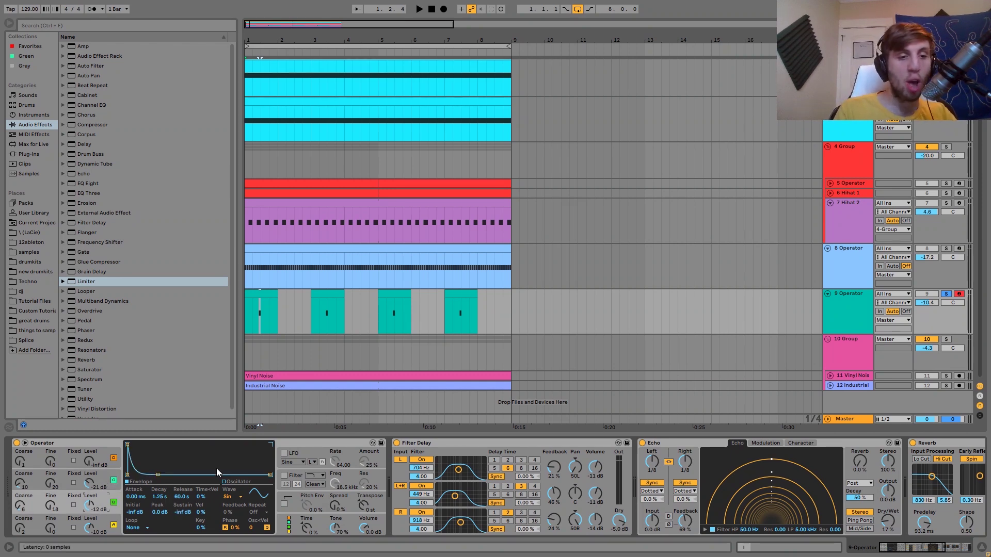
left_click(107, 522)
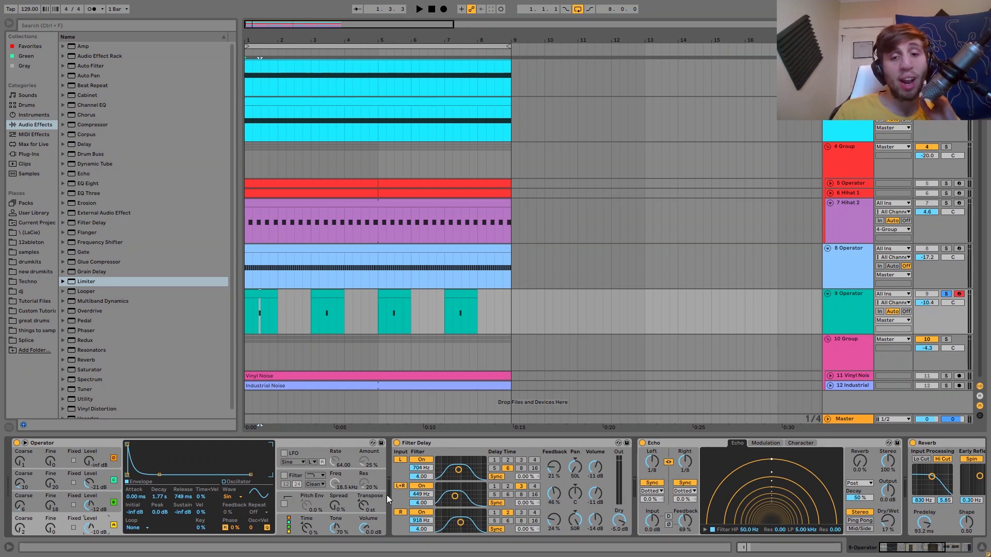
Show the Filter Delay, Echo and Reverb in 9 Operator's effect chain, and play the soloed loop.
scroll(386, 494, "right", 5)
scroll(388, 498, "right", 2)
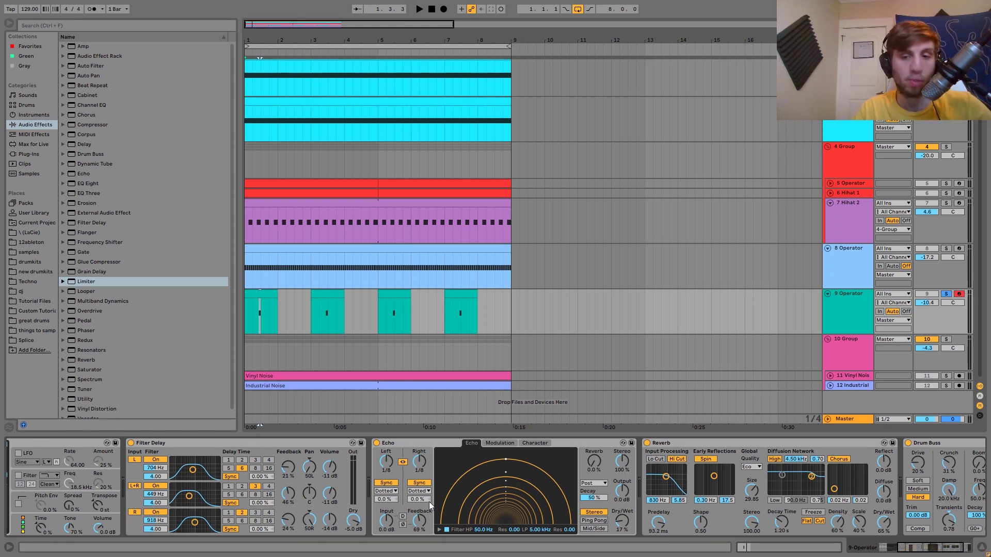
key("space")
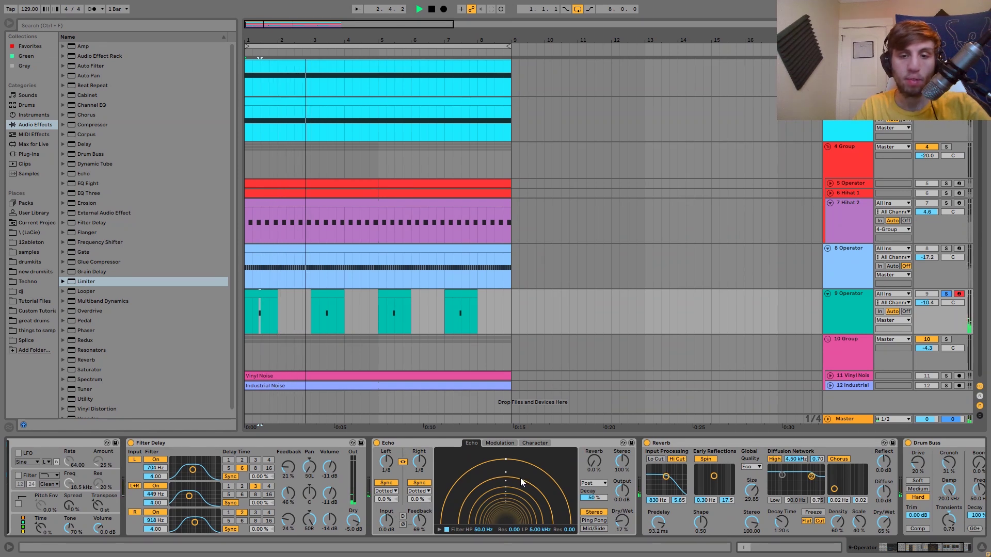
Audition the soloed 9 Operator loop in short passes while pointing out its Filter Delay and Echo.
key("space")
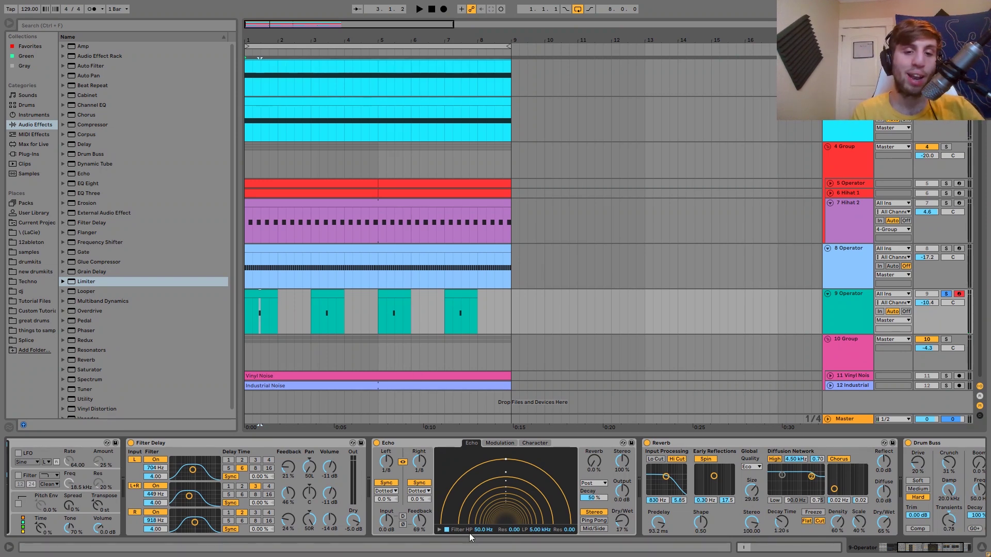
key("space")
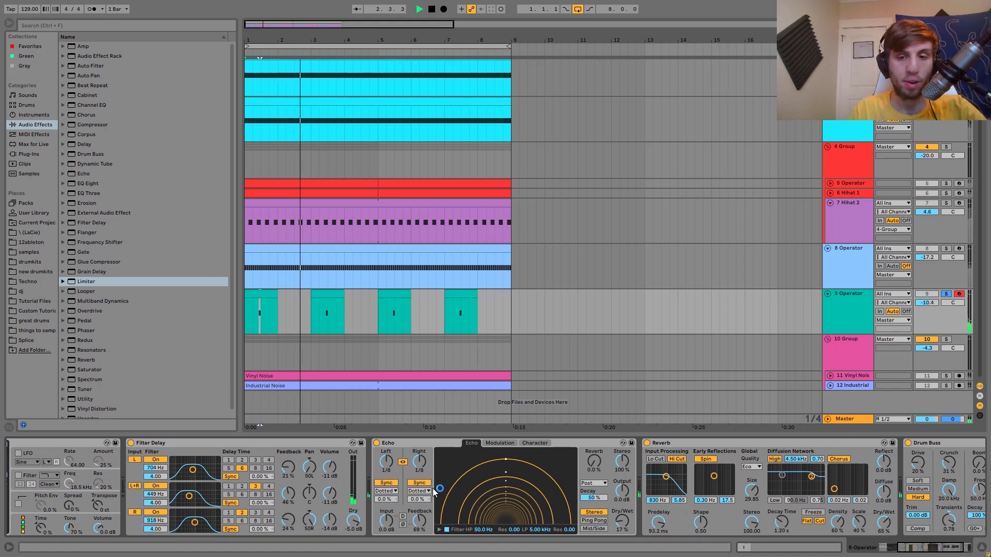
scroll(433, 488, "right", 2)
key("space")
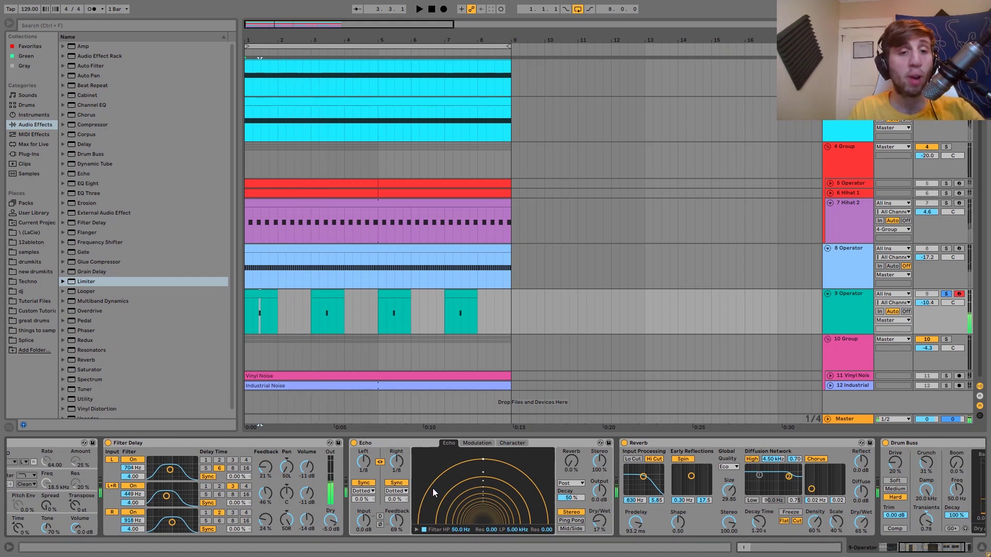
left_click(233, 441)
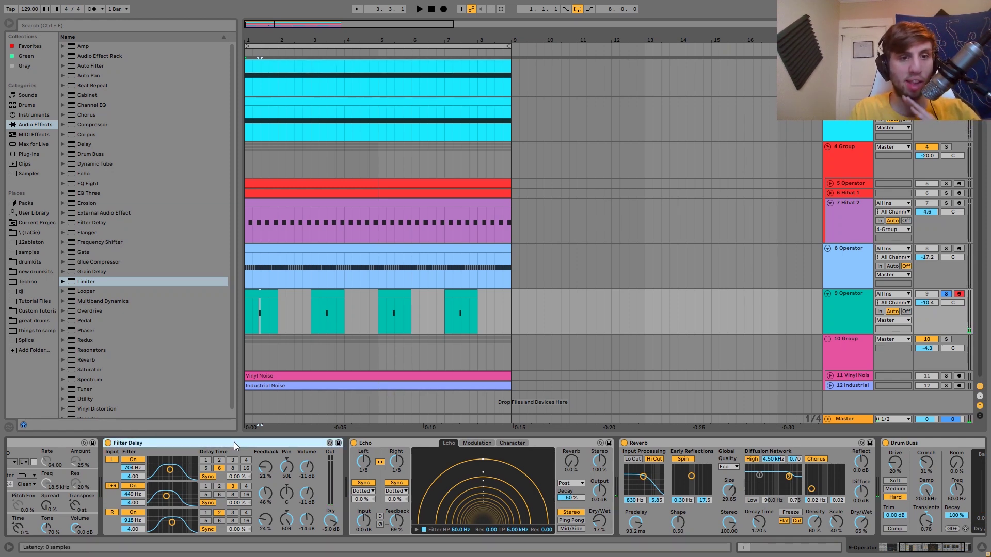
left_click(394, 444)
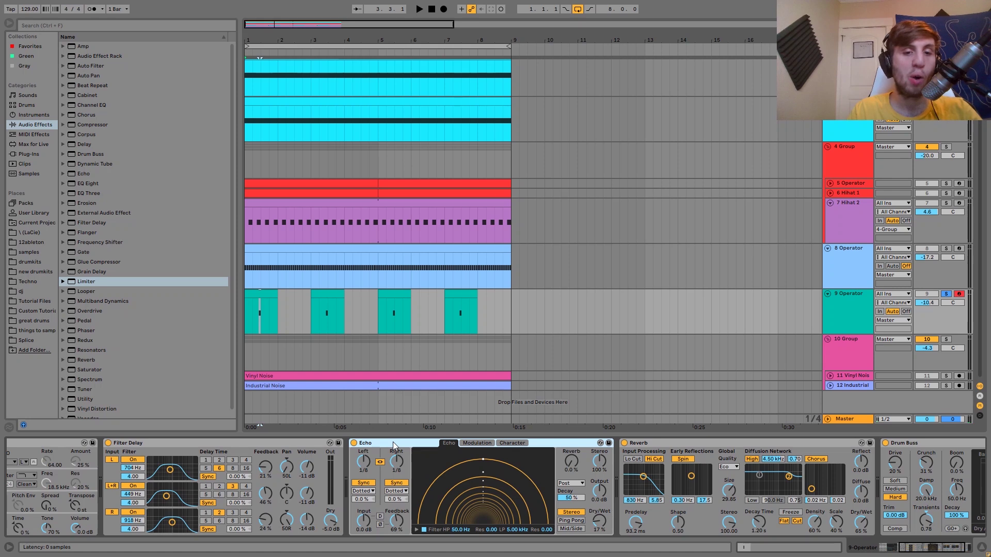
key("space")
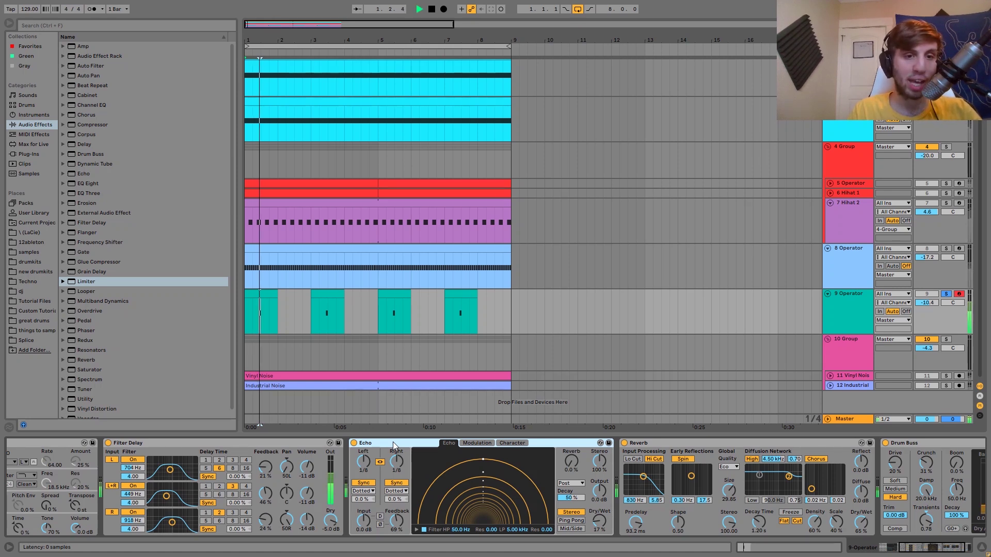
key("space")
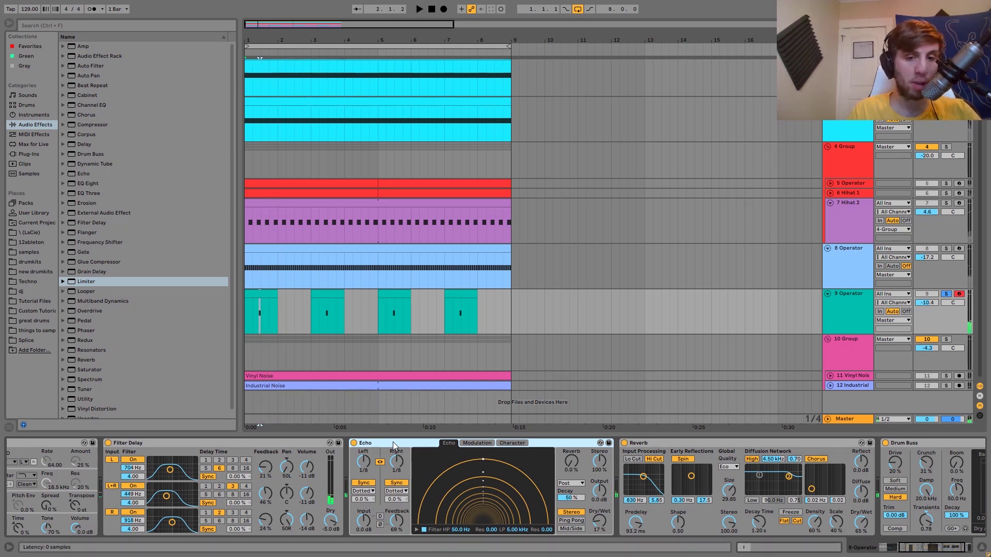
Show the Reverb and Drum Buss of 9 Operator, and compare the soloed loop with Drum Buss bypassed and re-enabled.
scroll(392, 442, "right", 3)
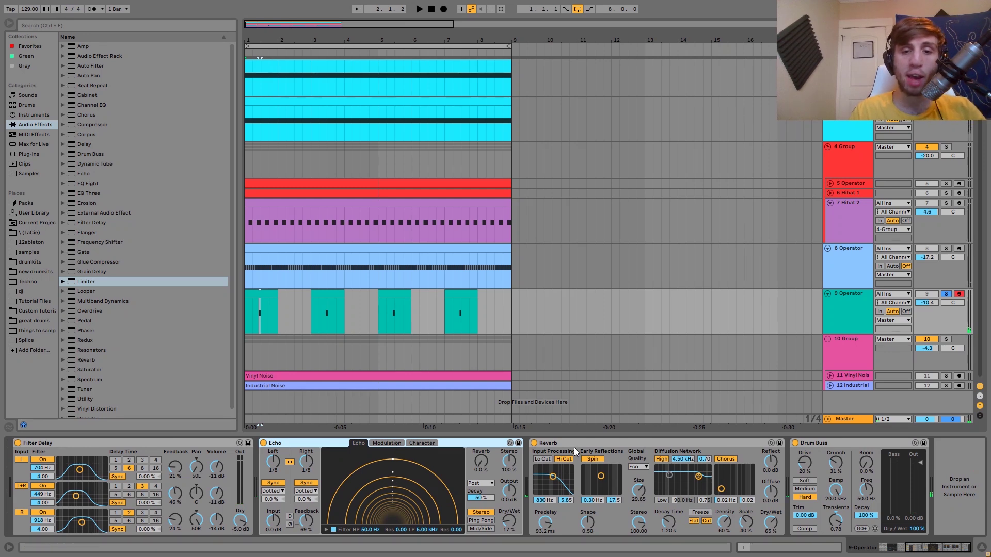
key("space")
key("space")
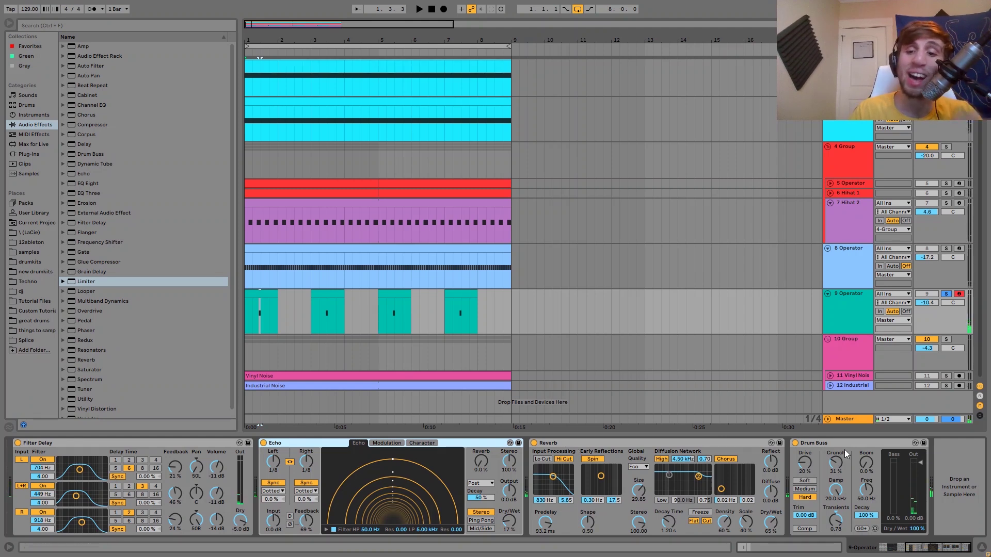
key("space")
left_click(793, 444)
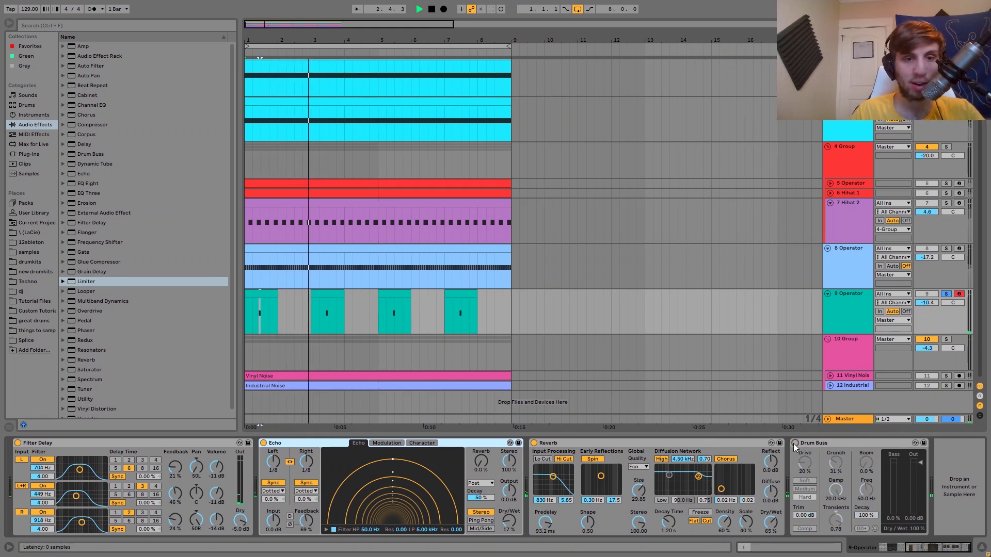
left_click(793, 444)
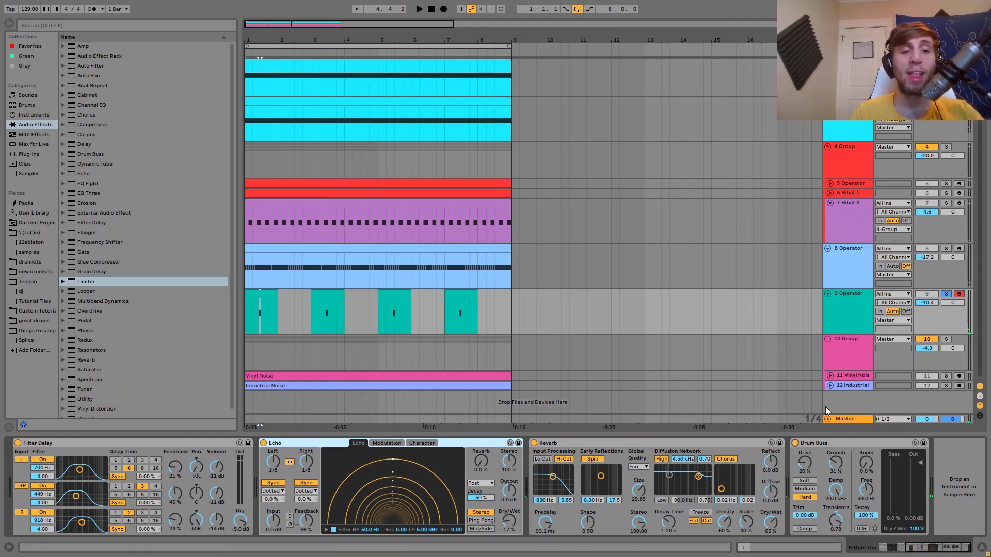
Show the effect chain of 10 Group and play the group soloed.
left_click(850, 339)
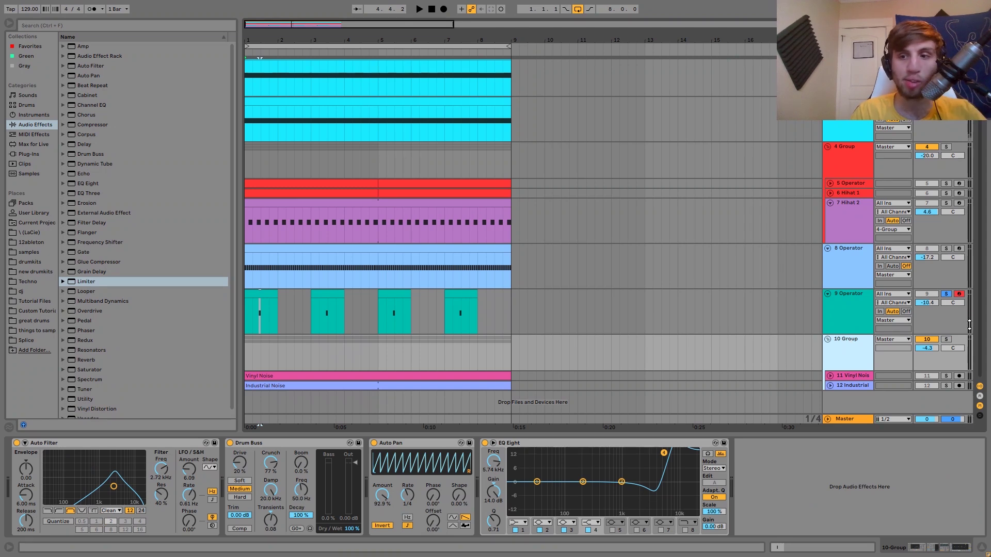
left_click(945, 340)
key("space")
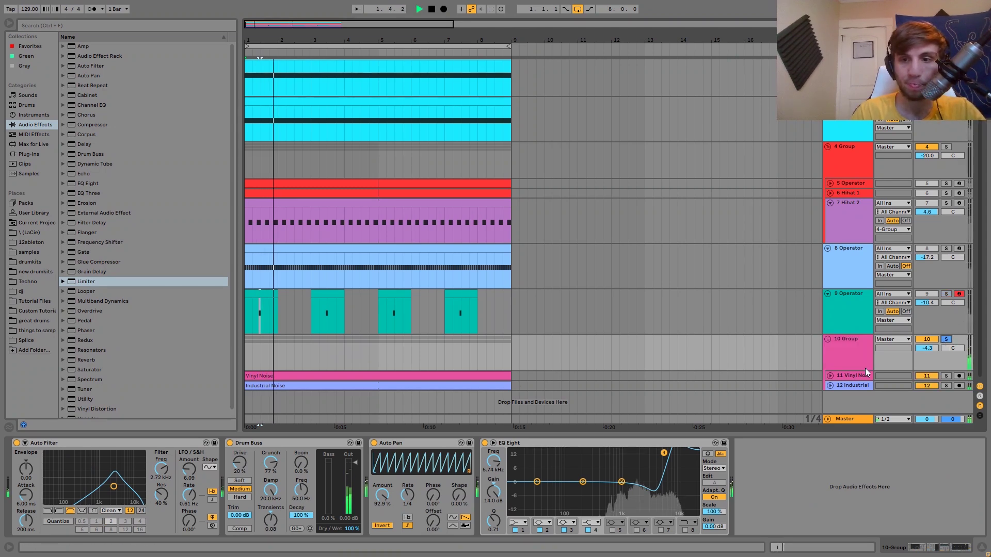
key("space")
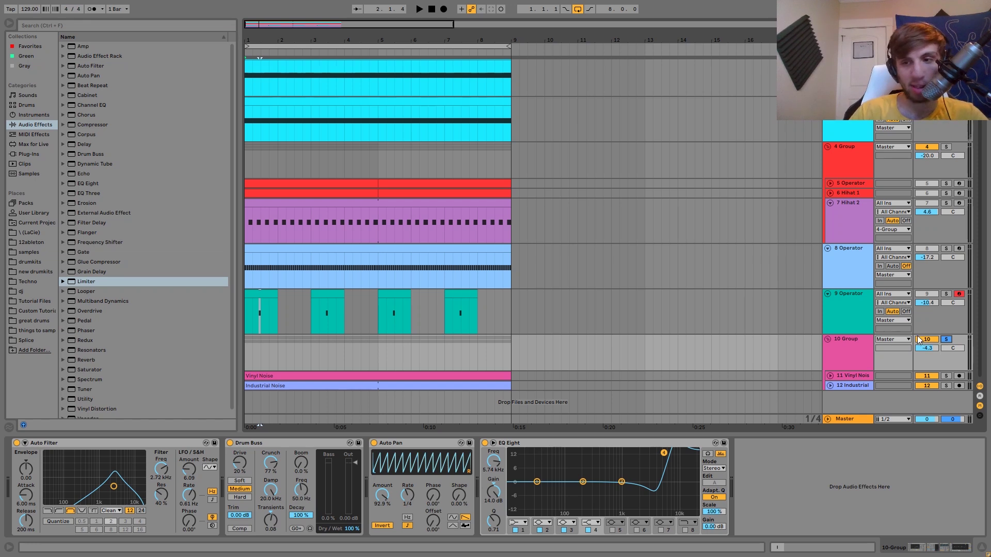
Unsolo 10 Group and compare the full mix with the group muted and active, leaving it active.
left_click(946, 339)
key("space")
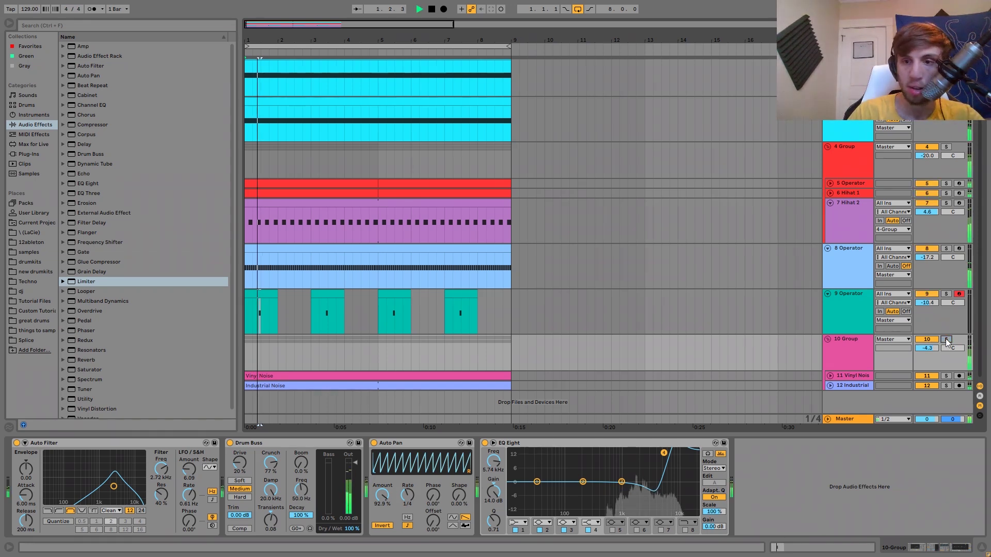
left_click(946, 340)
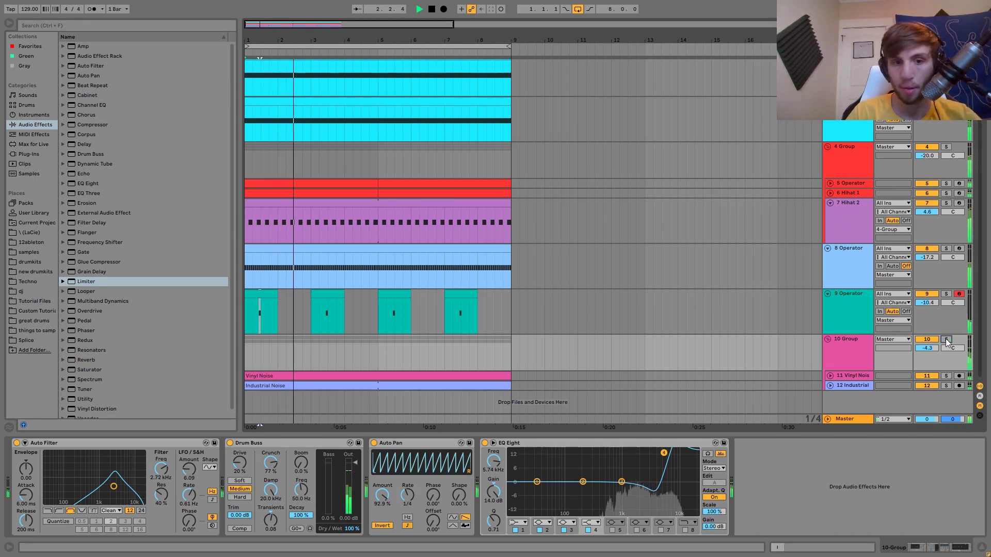
left_click(946, 340)
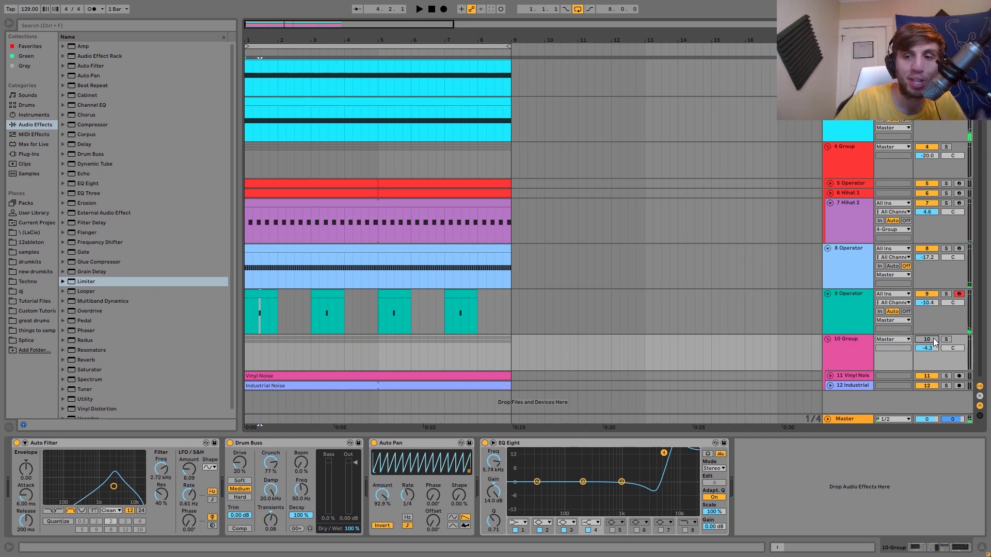
right_click(934, 342)
left_click(935, 341)
left_click(935, 342)
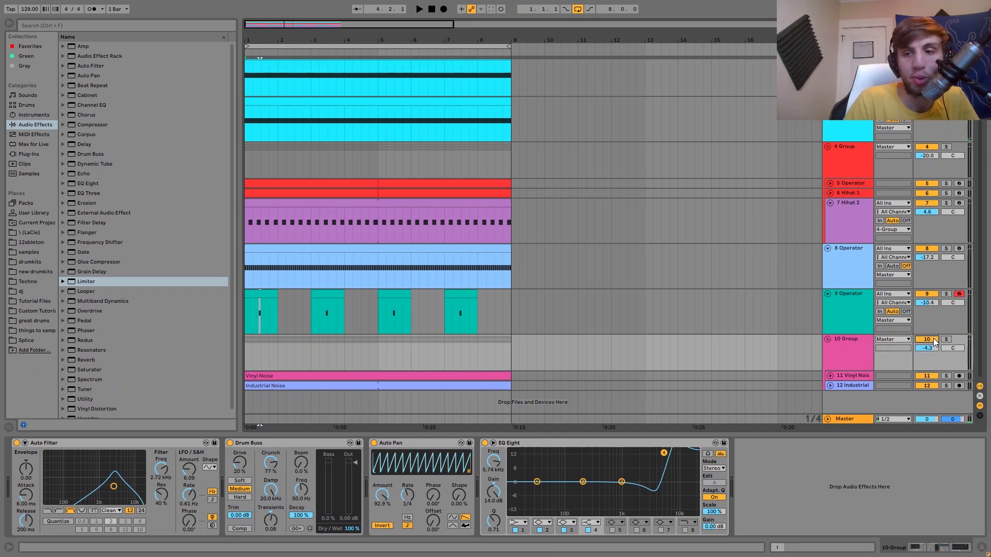
Solo 11 Vinyl Noise and 12 Industrial Noise in turn during playback, showing each track's device.
left_click(946, 376)
left_click(853, 376)
key("space")
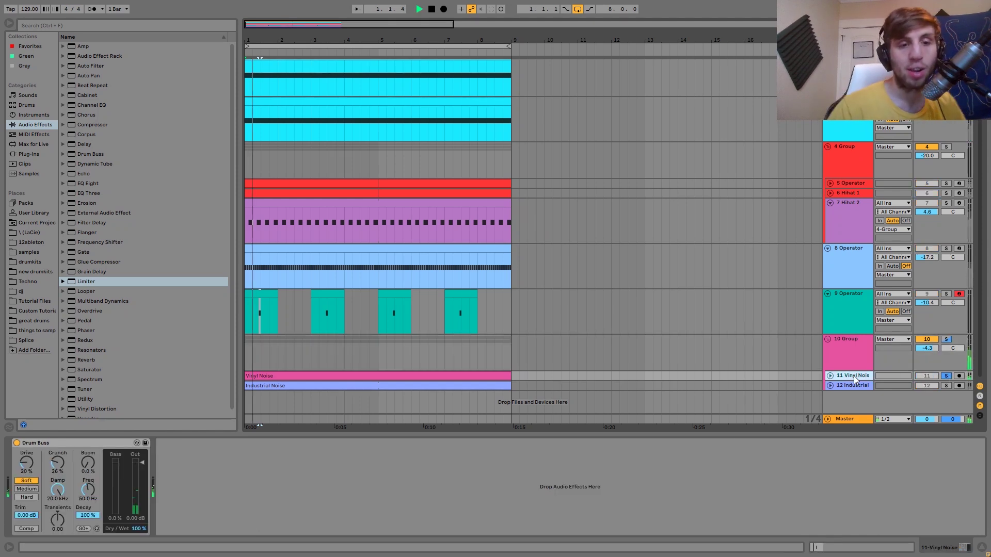
left_click(945, 385)
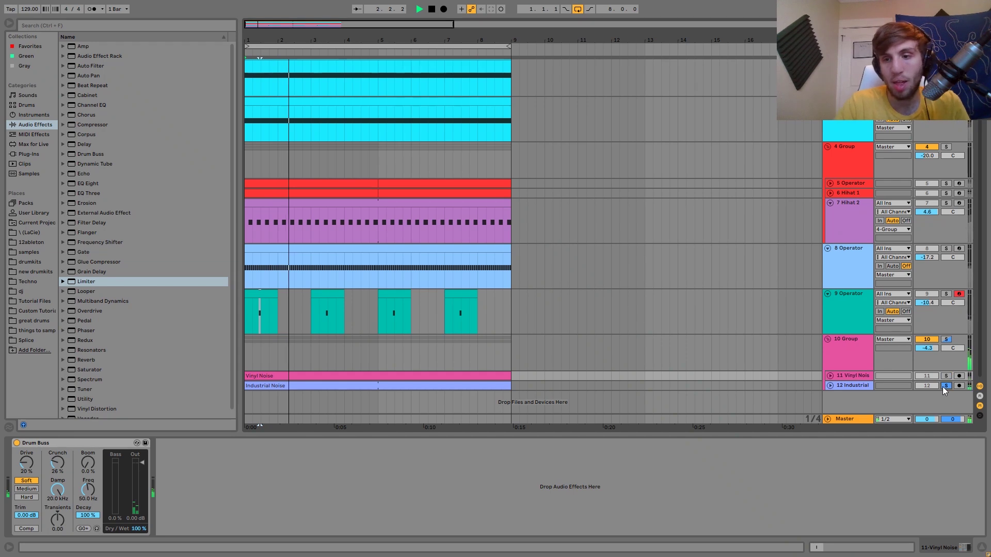
left_click(865, 386)
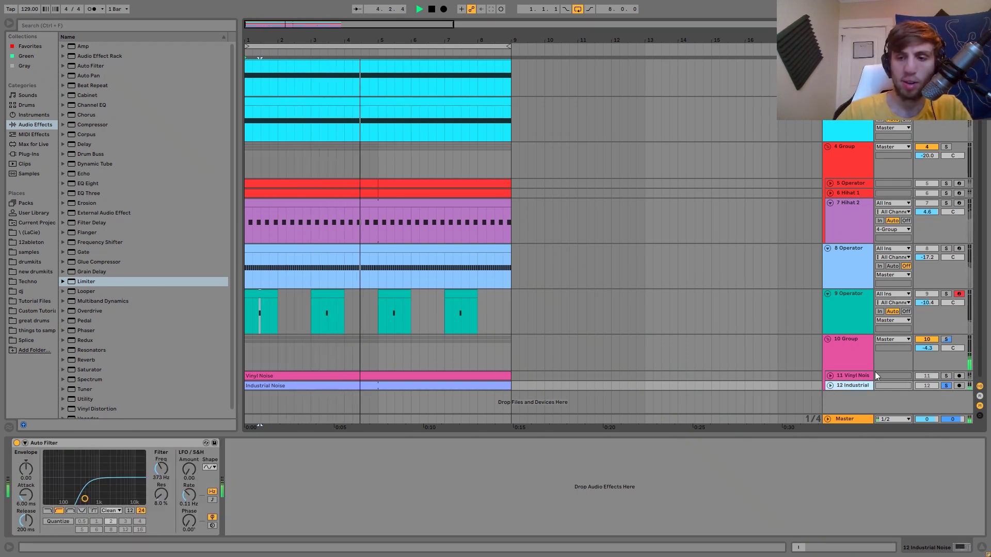
Solo 10 Group and compare its sound with the Auto Filter bypassed and re-enabled.
left_click(945, 339)
left_click(848, 357)
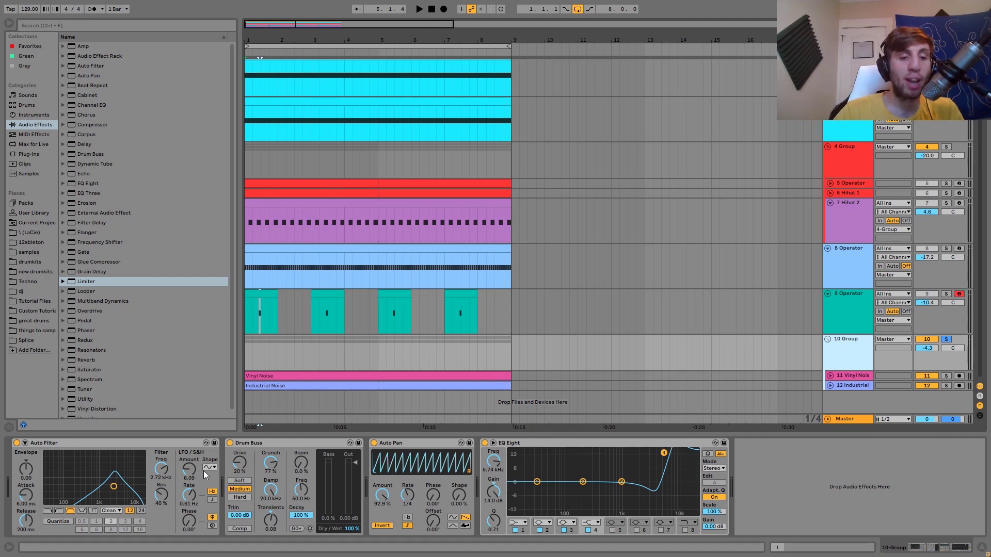
key("space")
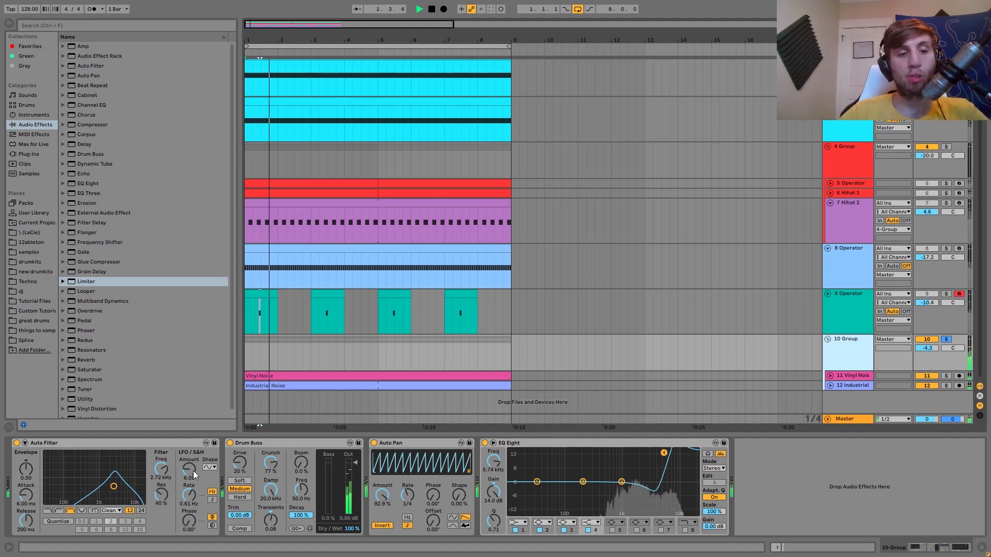
left_click(17, 443)
key("space")
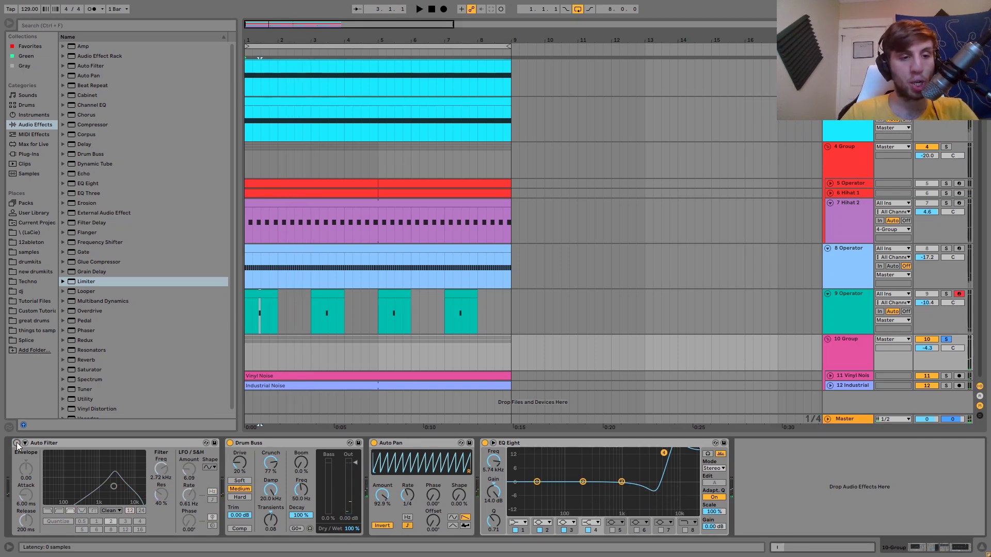
left_click(17, 444)
key("space")
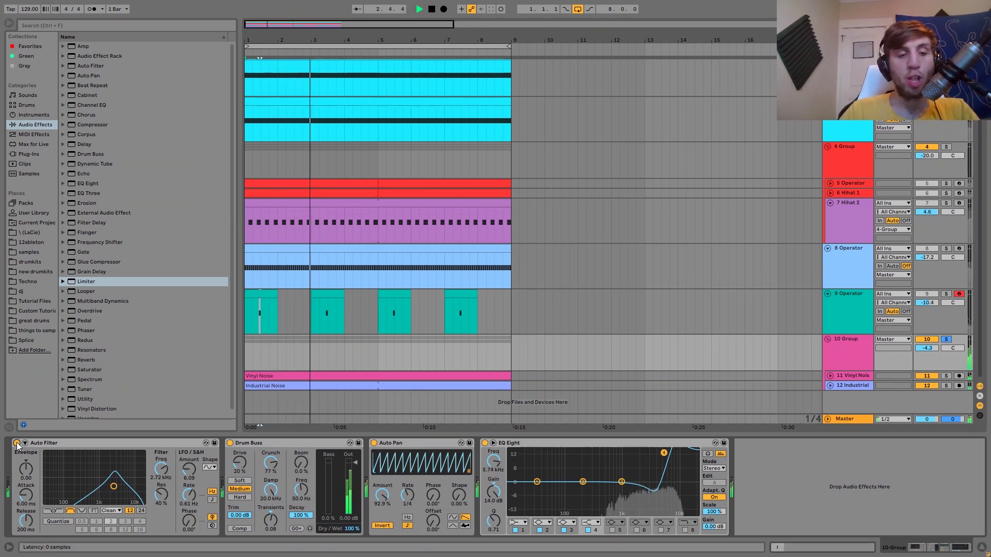
Play short passages of the soloed 10 Group while pointing out its Drum Buss, Auto Pan and EQ Eight.
key("space")
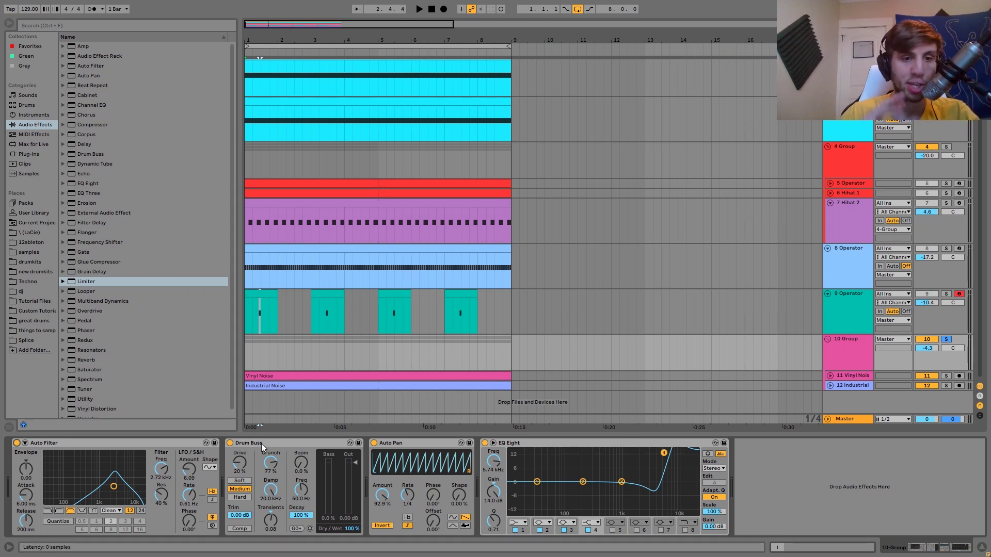
key("space")
key("space")
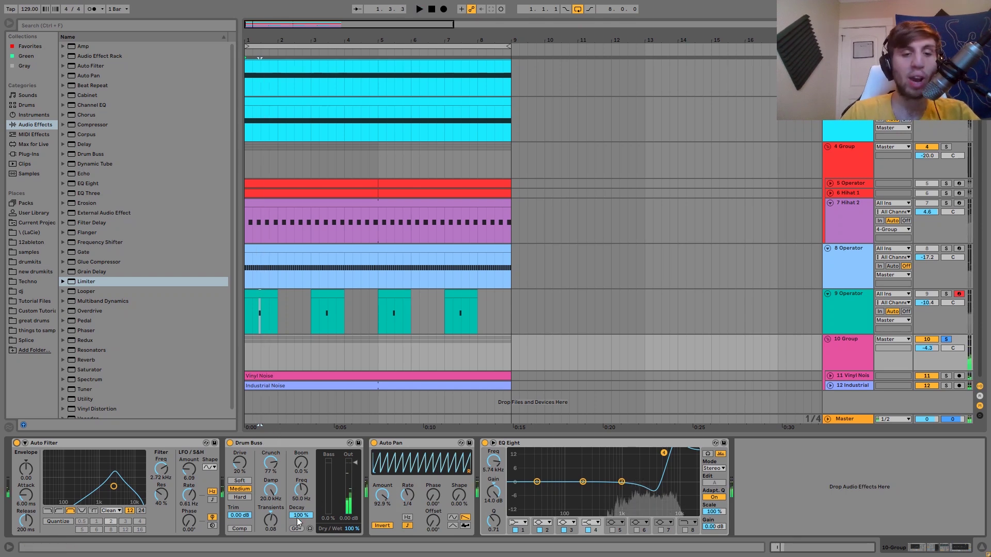
key("space")
key("space")
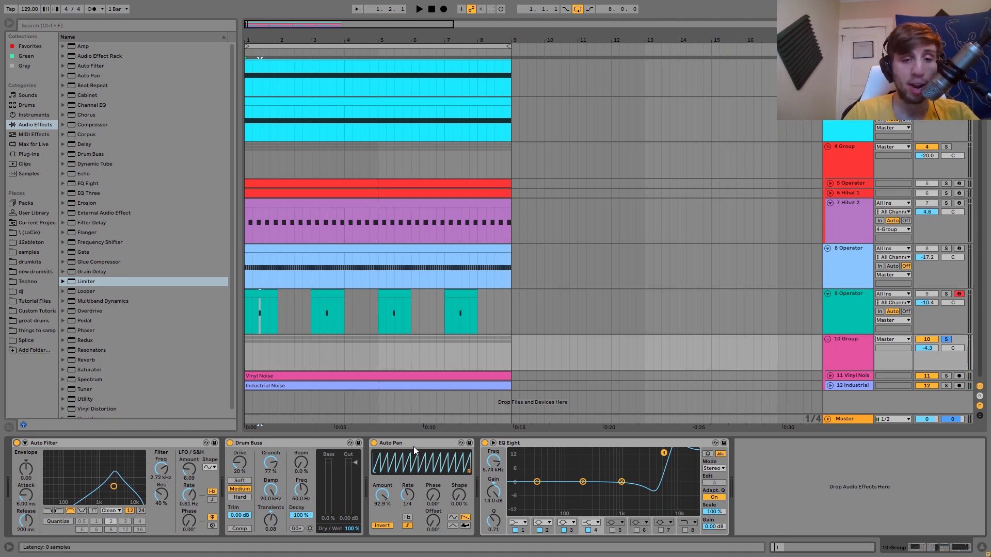
key("space")
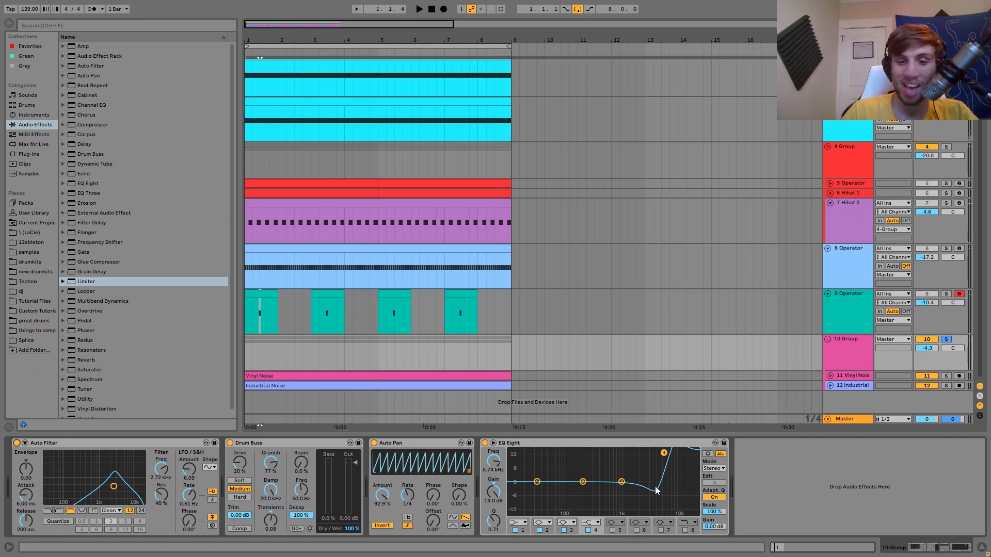
Compare the soloed 10 Group with its EQ Eight bypassed and re-enabled.
left_click(485, 443)
key("space")
left_click(484, 443)
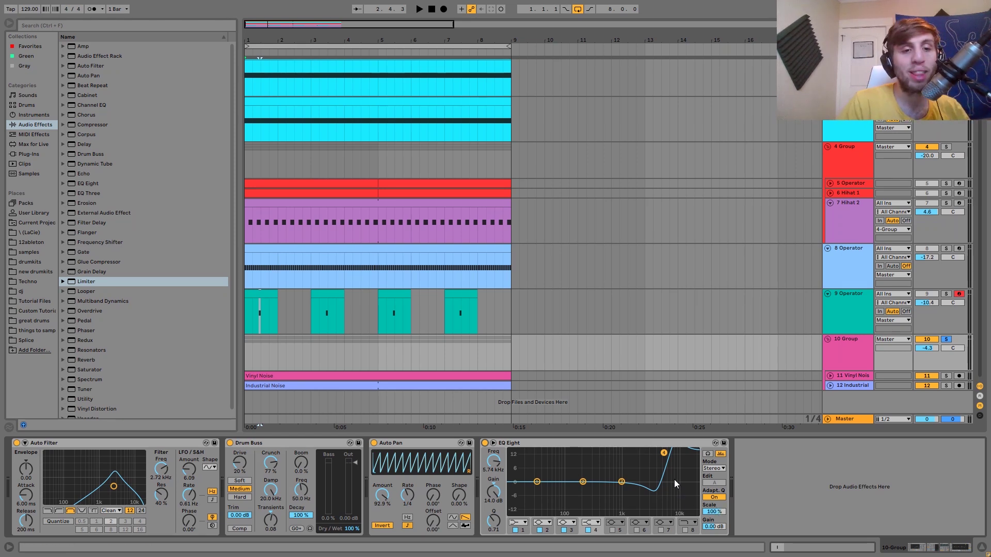
key("space")
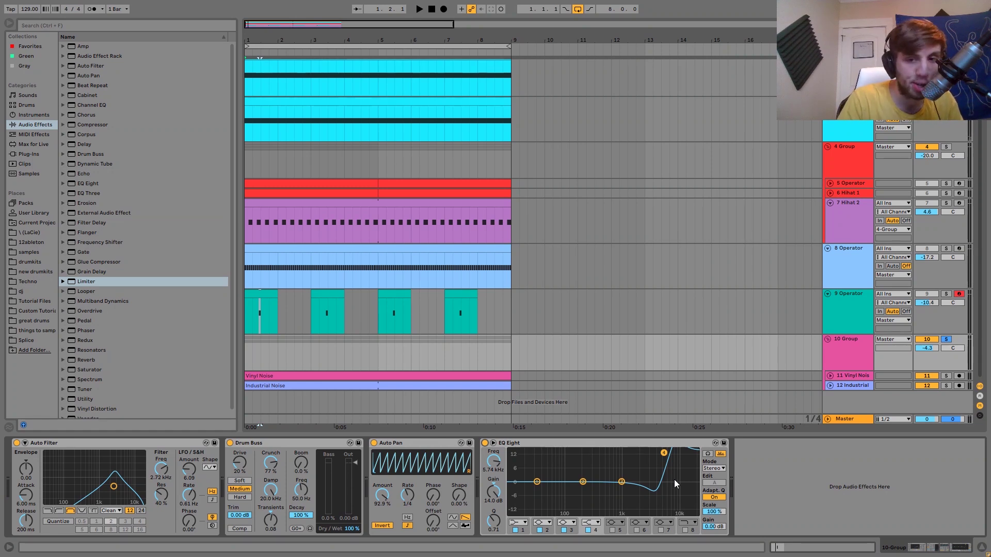
Unsolo 10 Group and play the full mix from the start of the loop.
key("space")
left_click(946, 342)
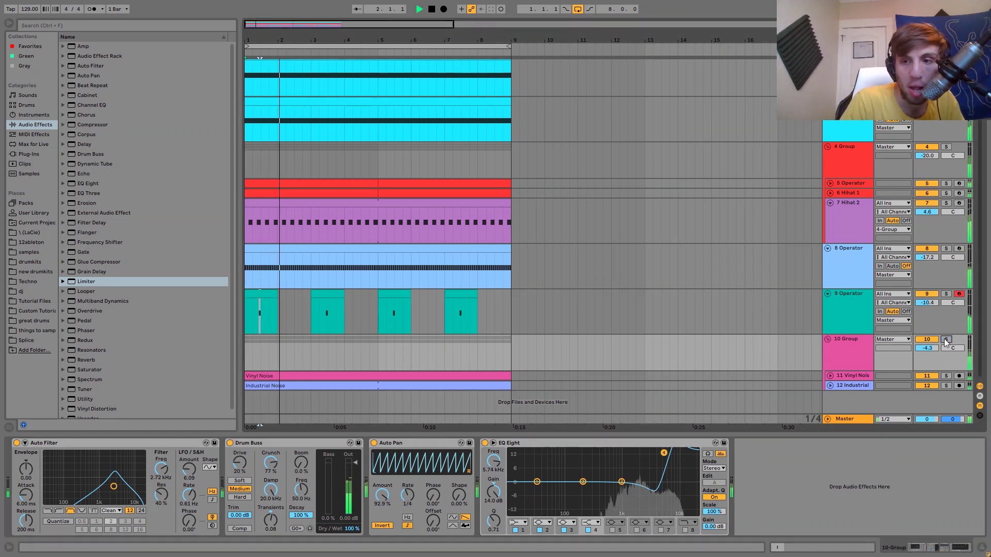
key("space")
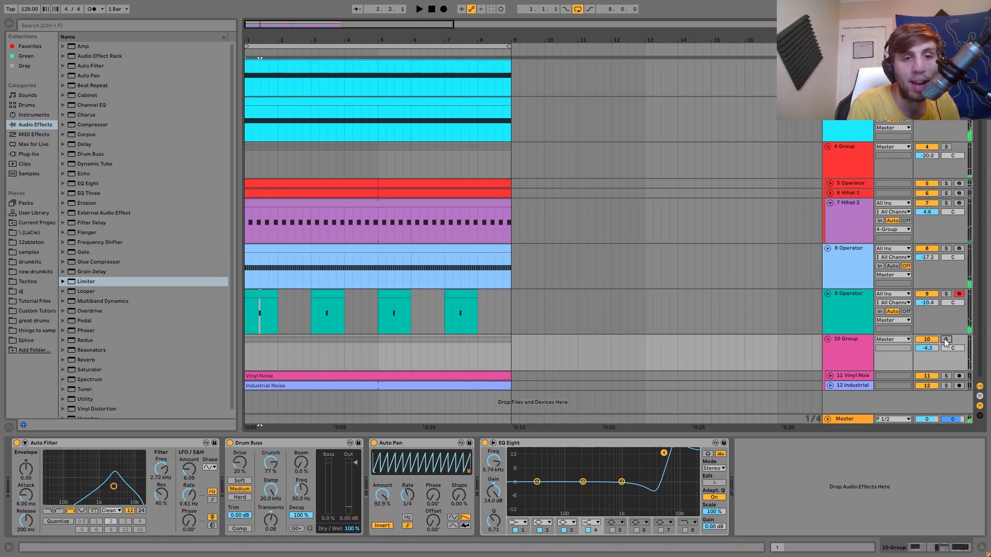
key("space")
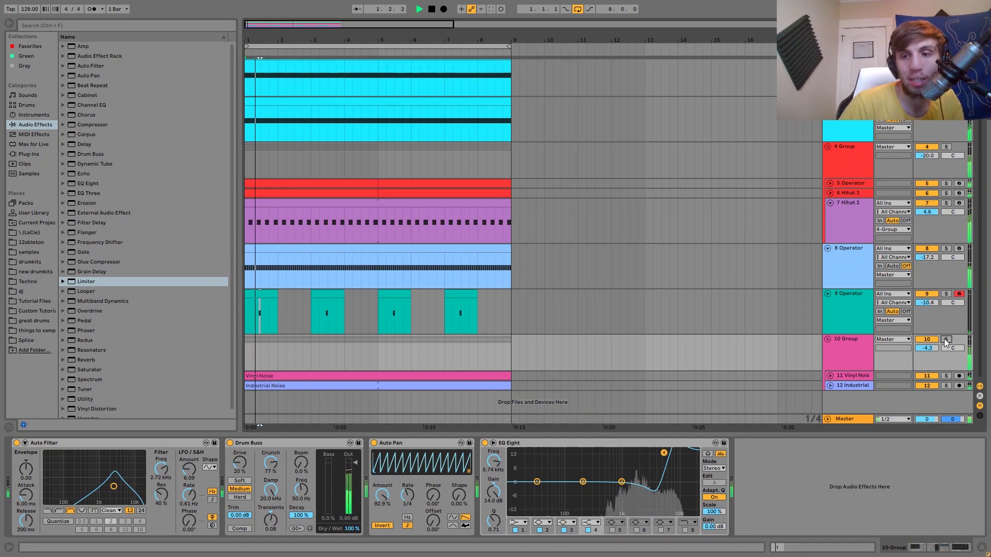